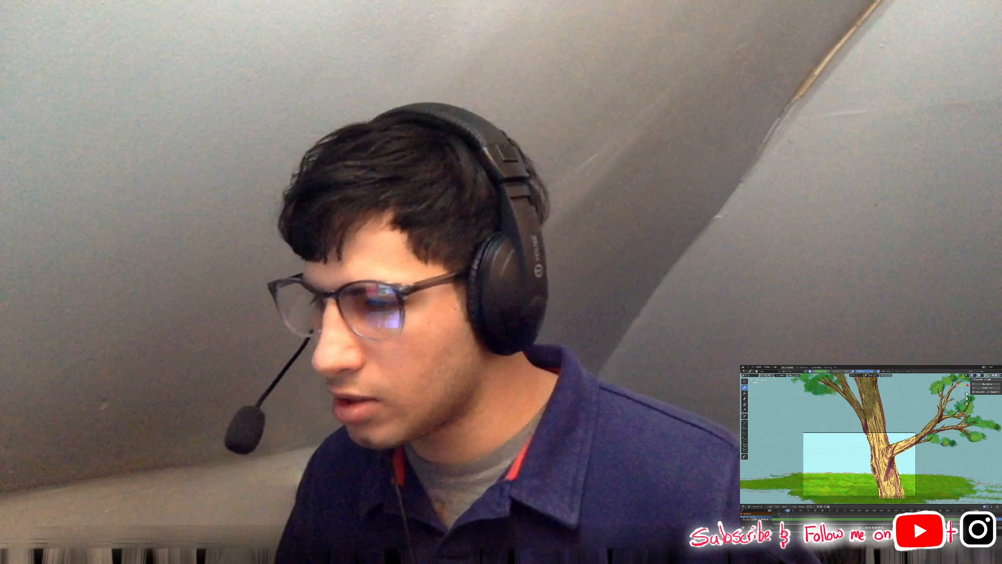
left_click(750, 375)
left_click(751, 379)
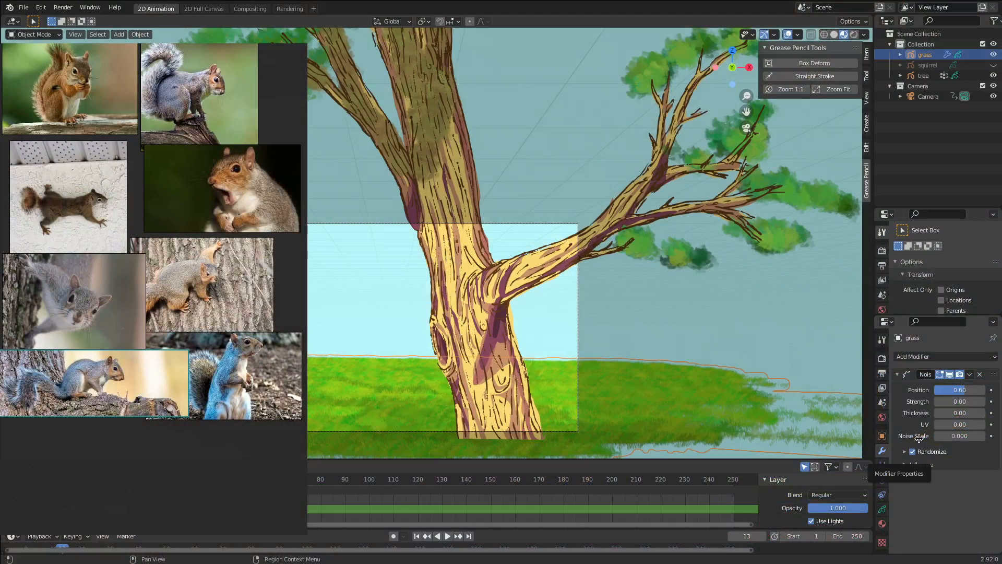
- Play back the animation to check the camera move, stop it and return to the first frame
left_click(449, 537)
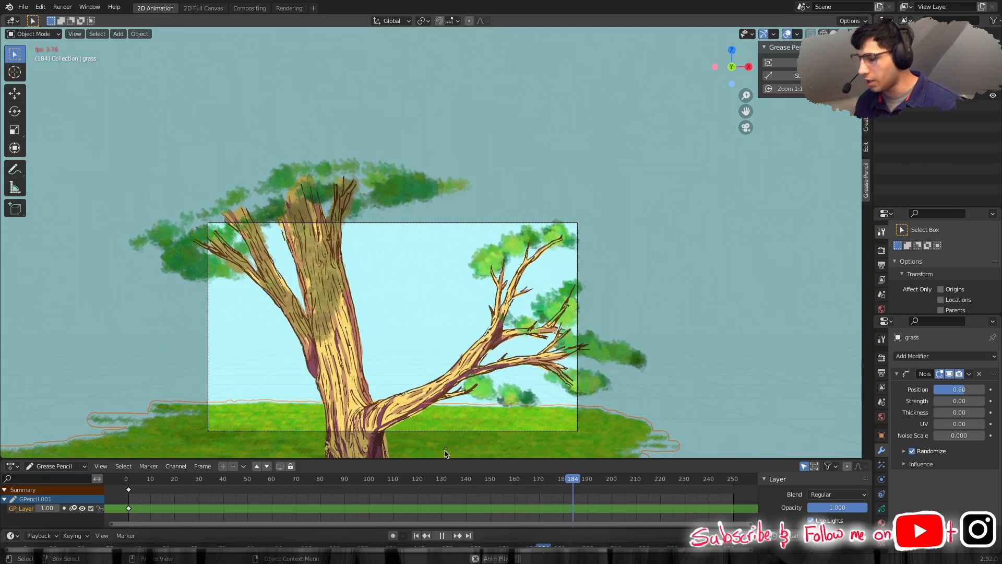
left_click(442, 536)
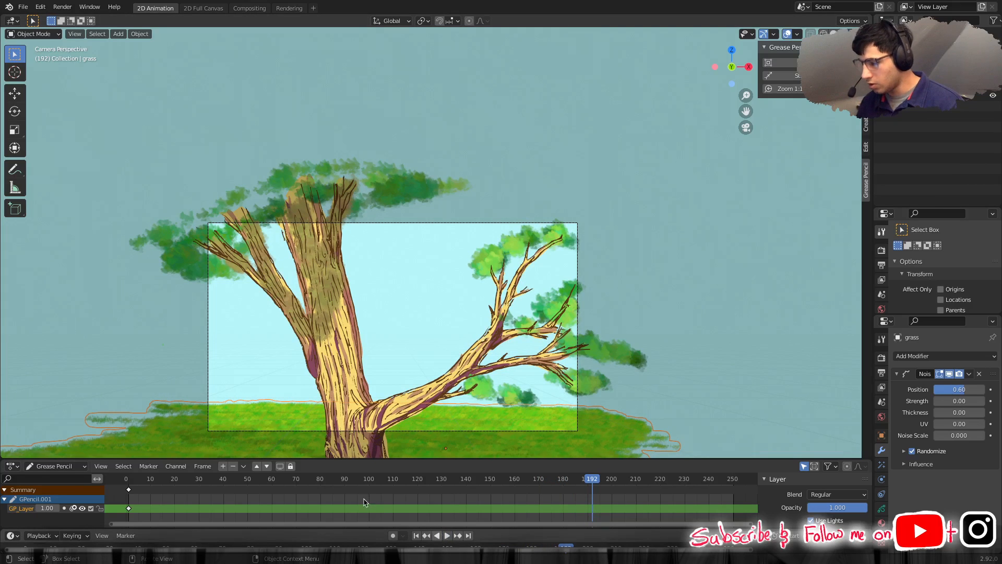
left_click(416, 536)
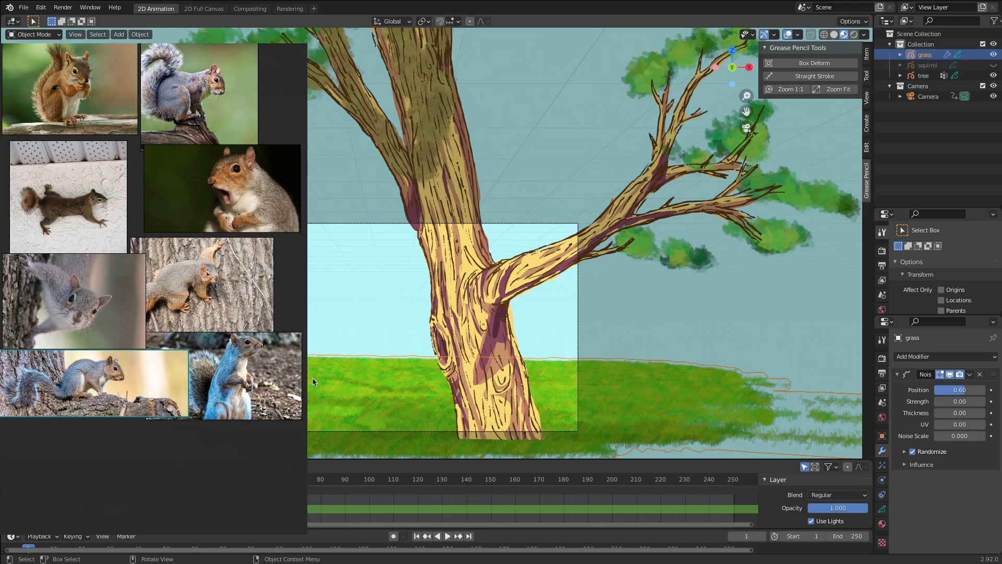
- Switch the grass object to Edit Mode and box-select grass strokes beside the left edge of the camera frame
key("ctrl+Tab")
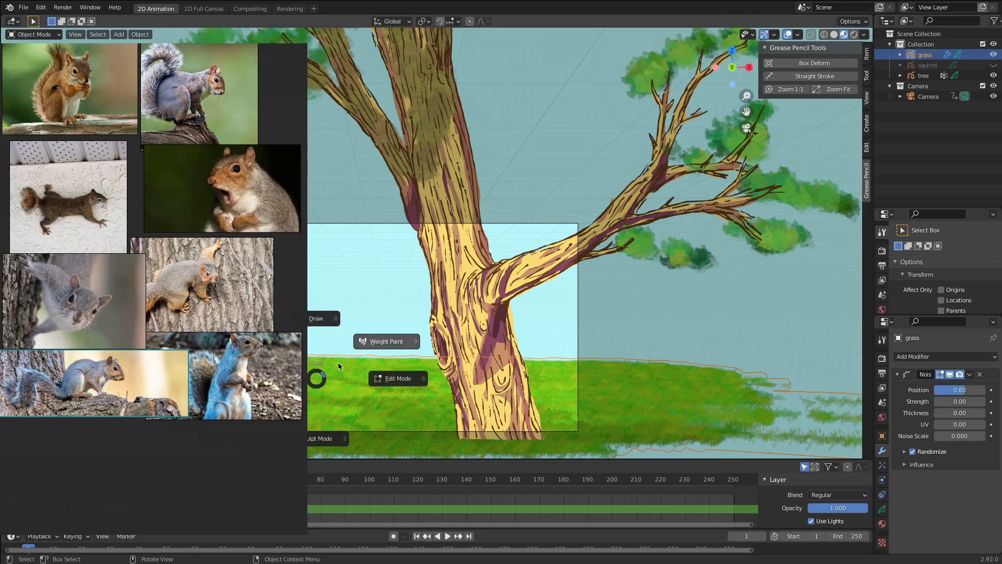
left_click(384, 378)
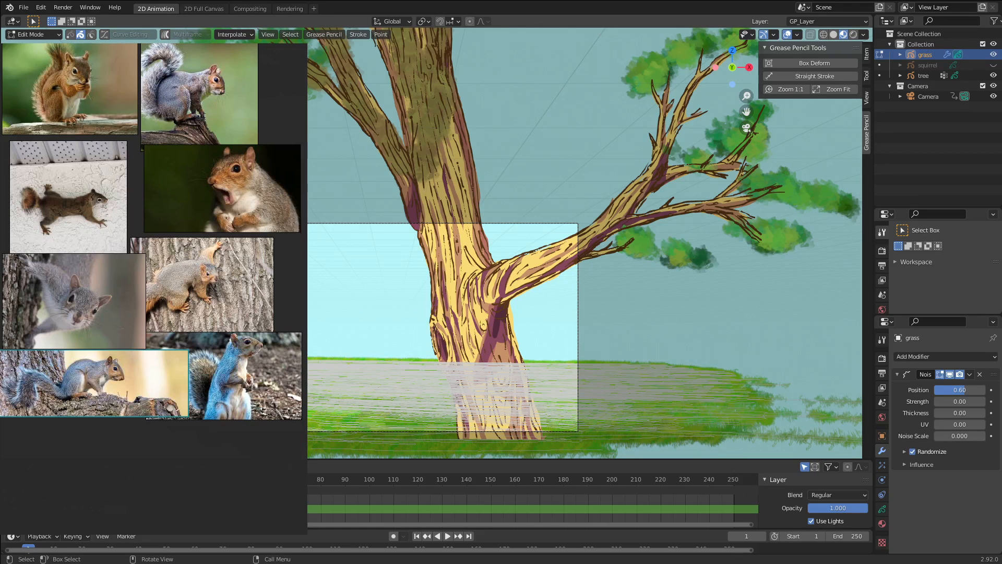
scroll(438, 243, "down", 4)
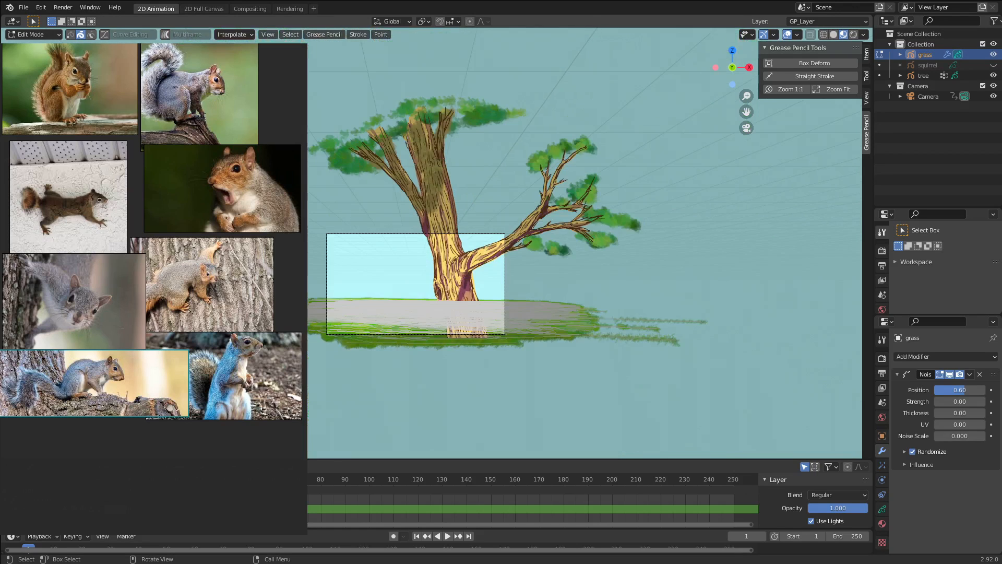
key("b")
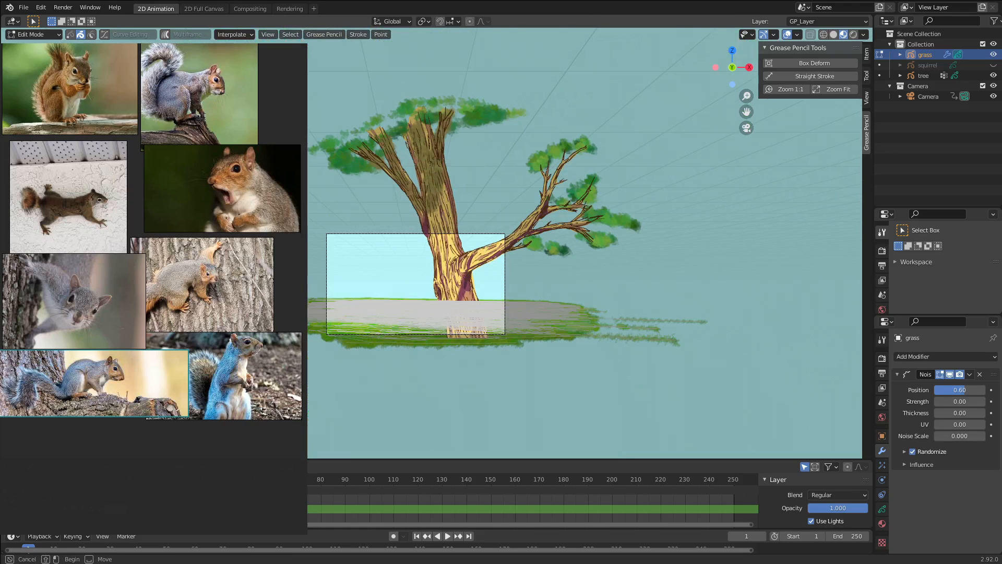
left_click_drag(312, 301, 334, 321)
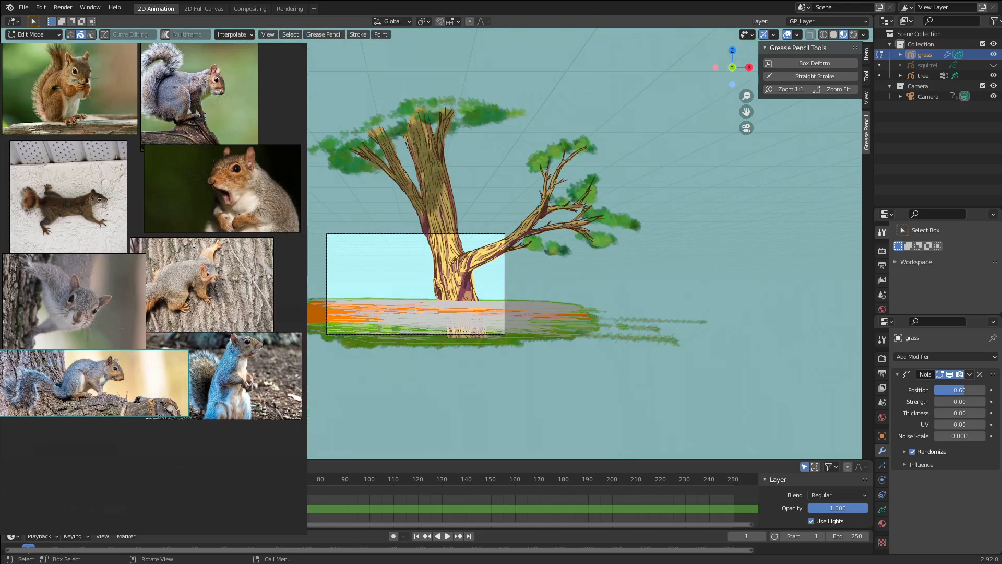
scroll(436, 243, "up", 4)
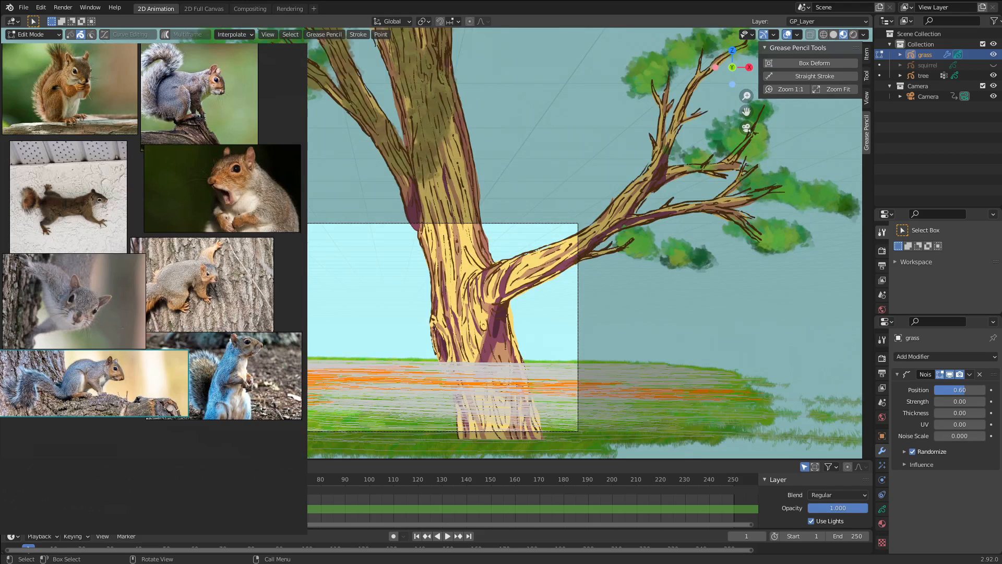
- Switch to point selection, clear the current selection and delete the stray grass points extending beyond the right end of the lawn
left_click(71, 35)
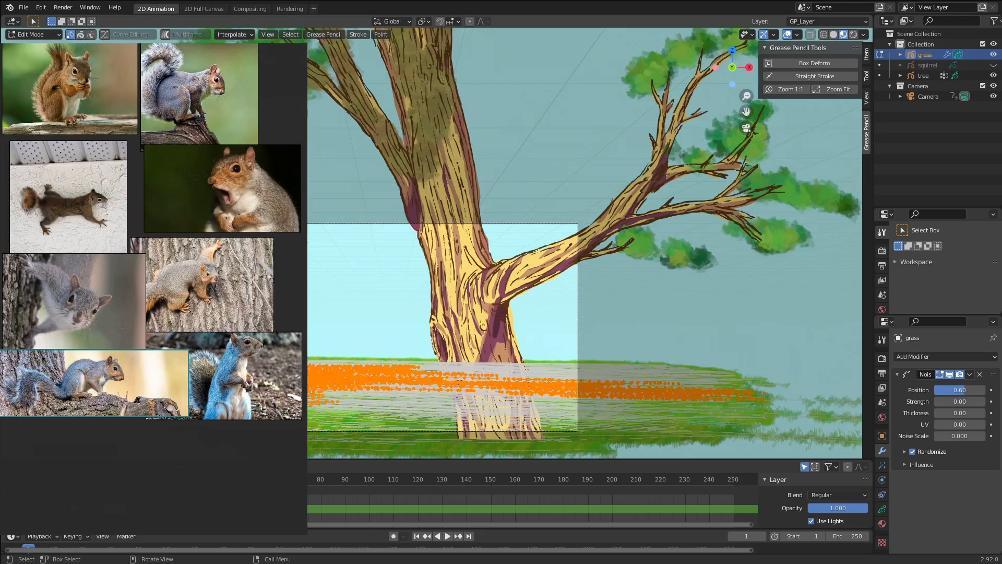
scroll(435, 242, "down", 3)
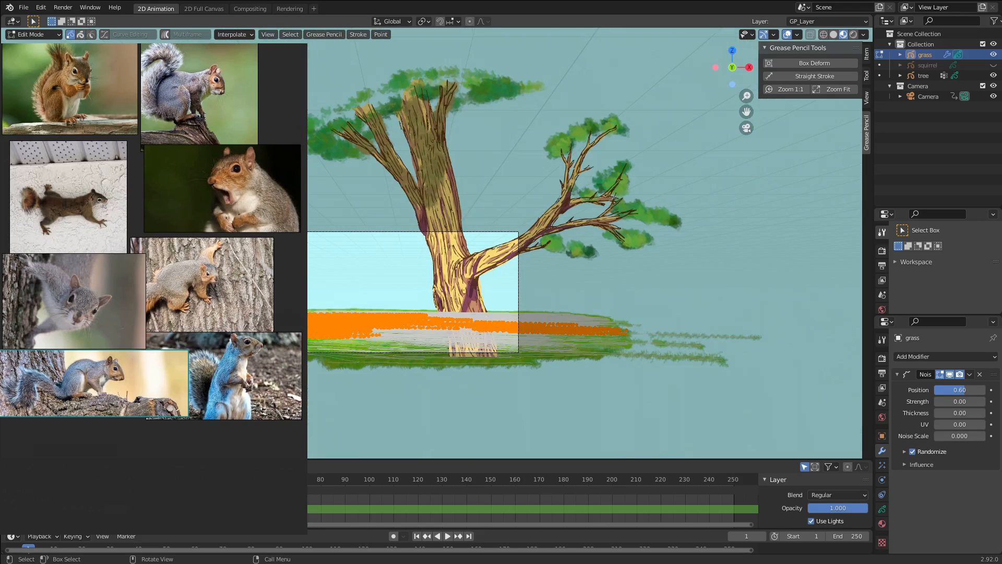
key("b")
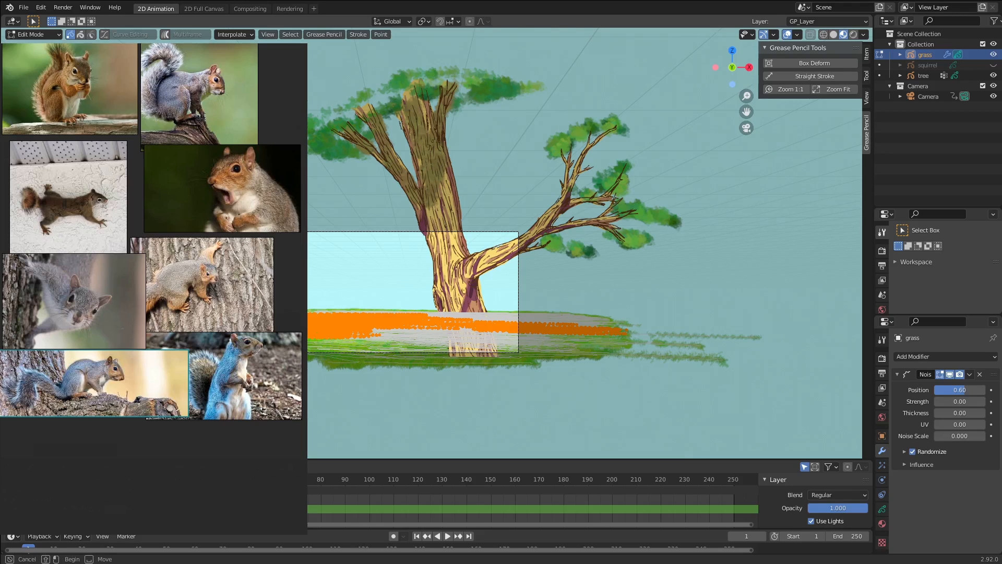
key("alt+a")
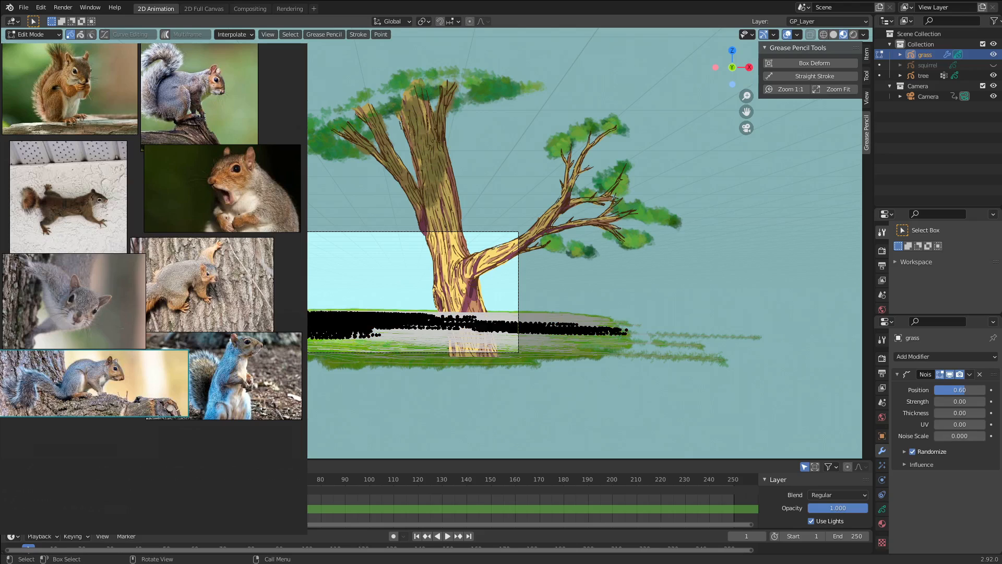
key("alt+a")
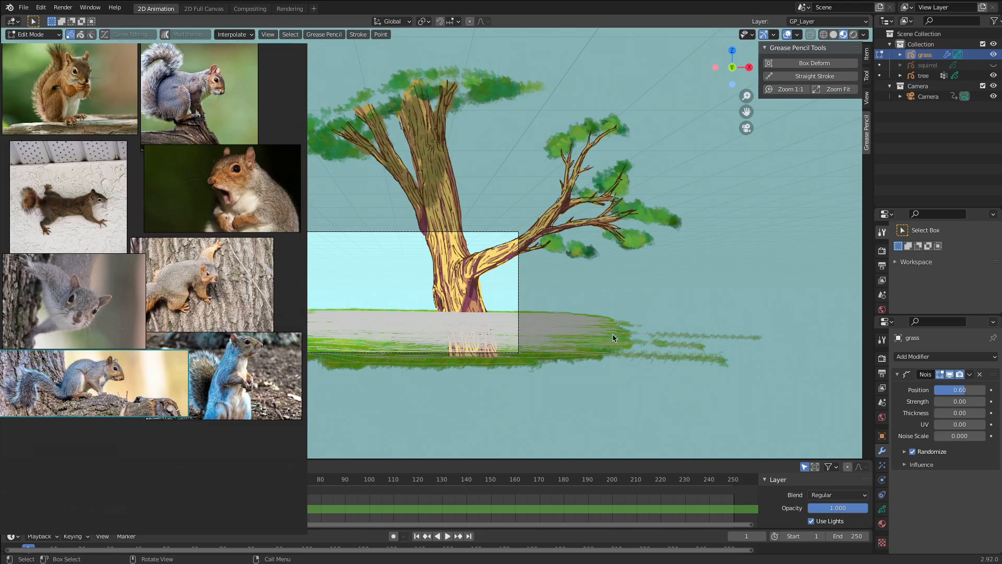
mouse_move(631, 292)
left_mouse_down()
mouse_move(674, 399)
mouse_move(801, 431)
mouse_move(741, 399)
left_mouse_up()
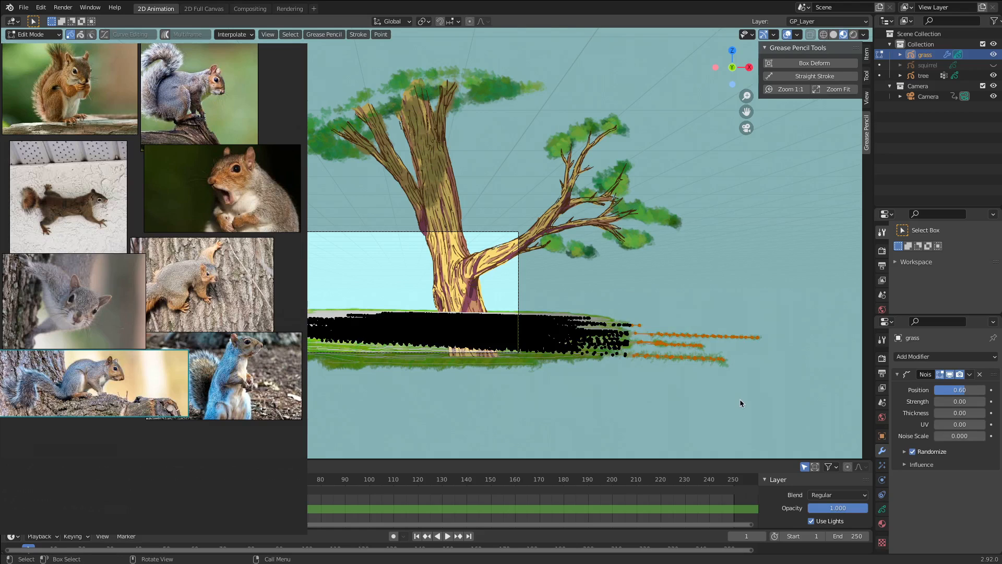
key("x")
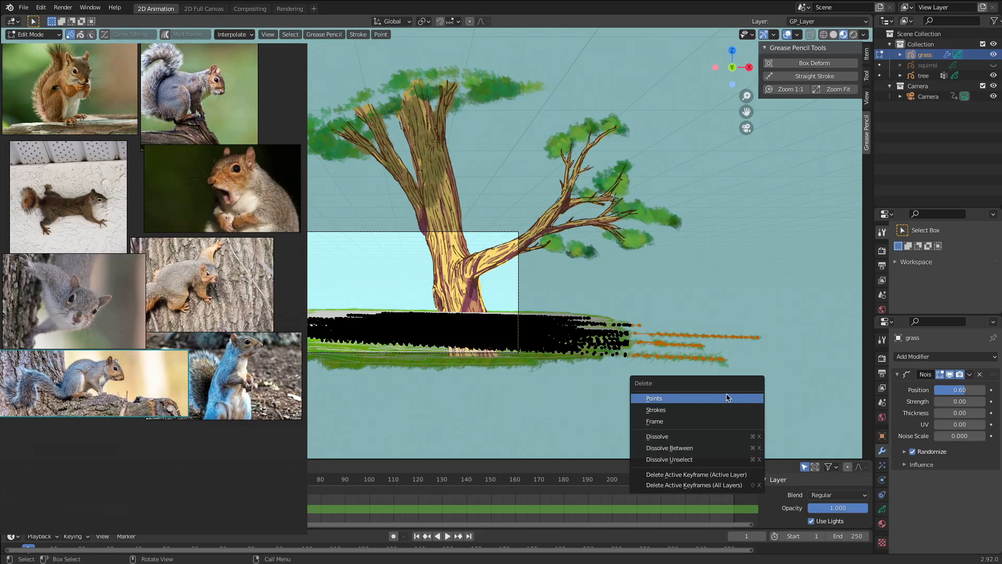
left_click(727, 398)
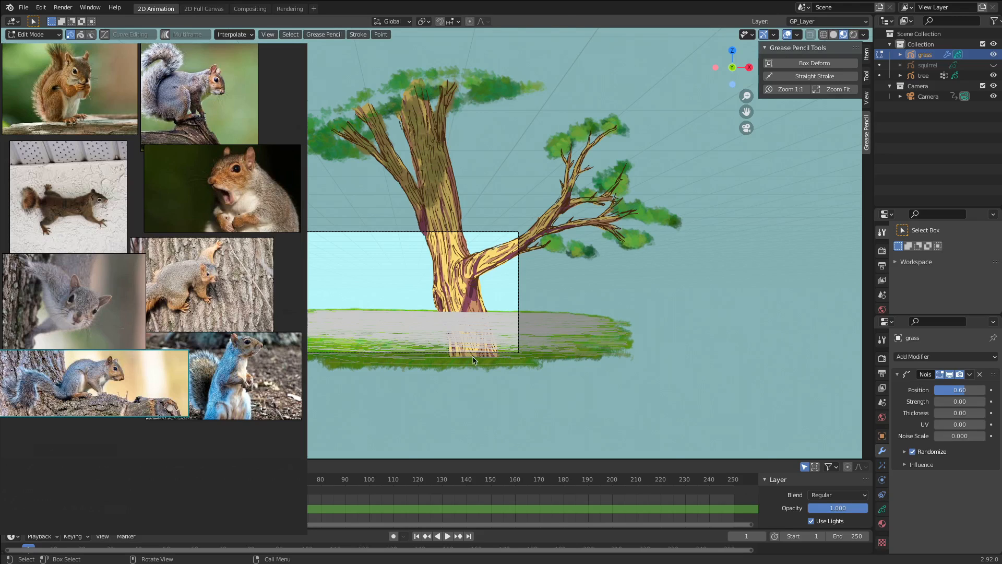
- Box-select the grass points along the lawn's lower edge and scale them along global Y to about 0.85
scroll(512, 370, "up", 1)
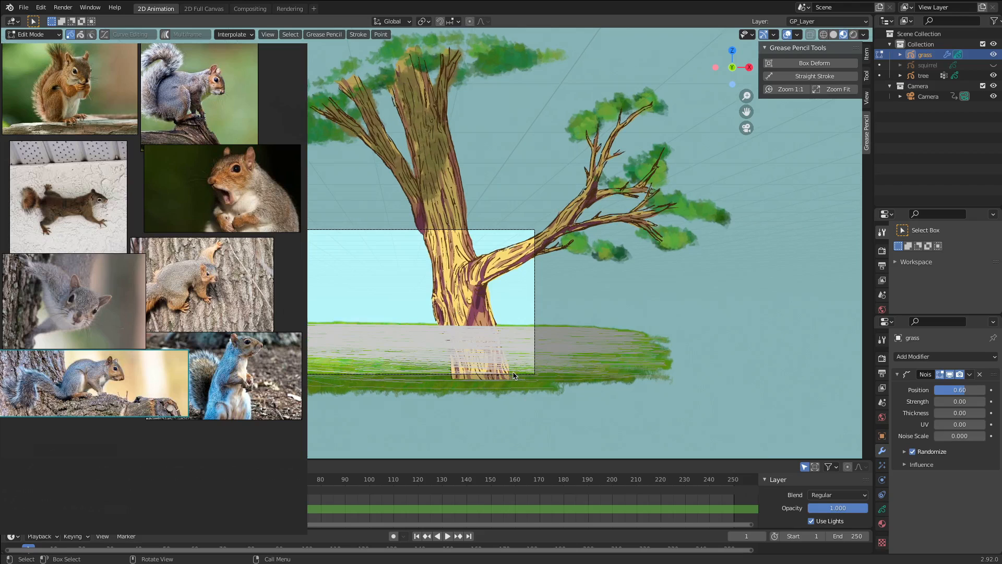
scroll(514, 375, "up", 1)
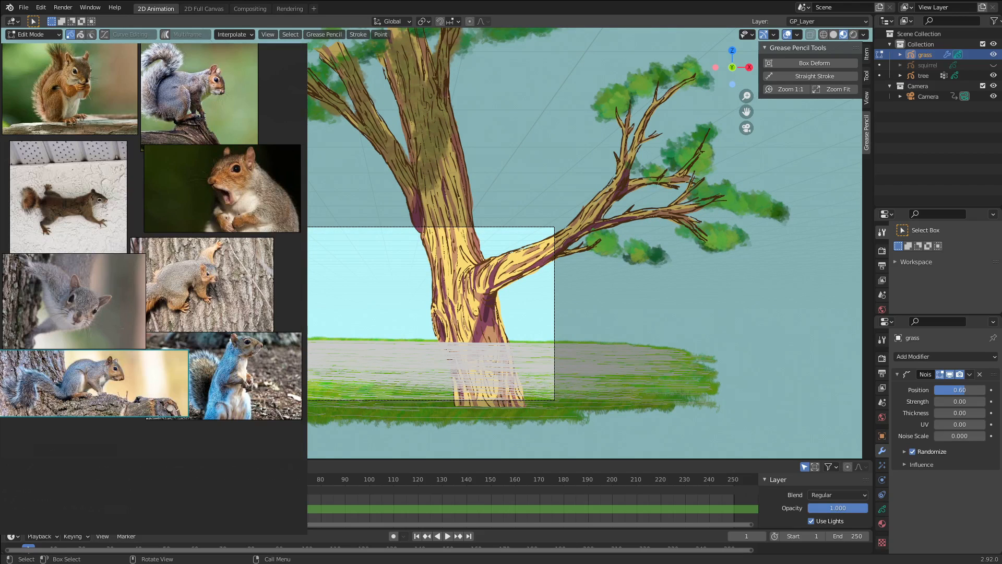
key("b")
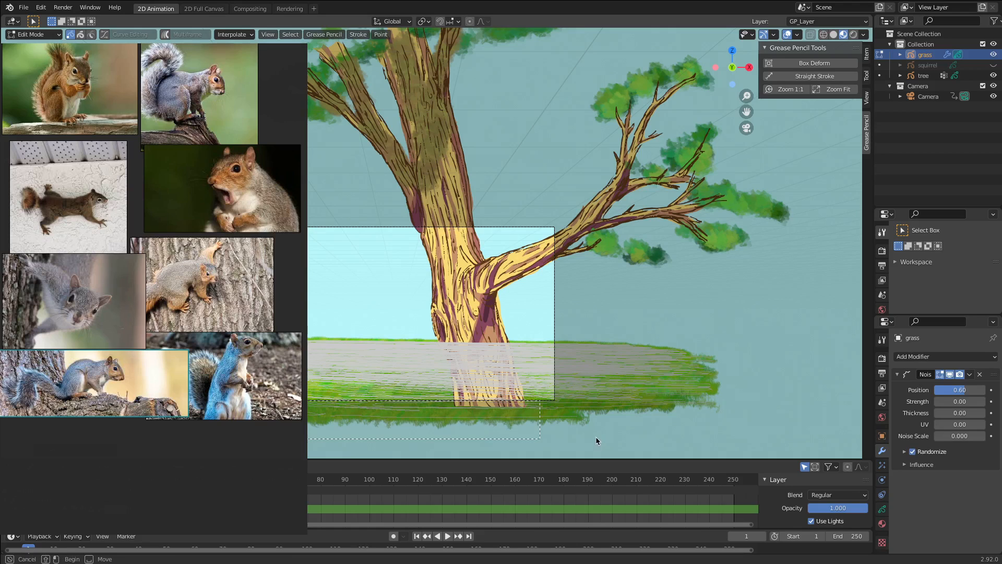
left_click_drag(595, 440, 619, 437)
left_click_drag(706, 433, 706, 434)
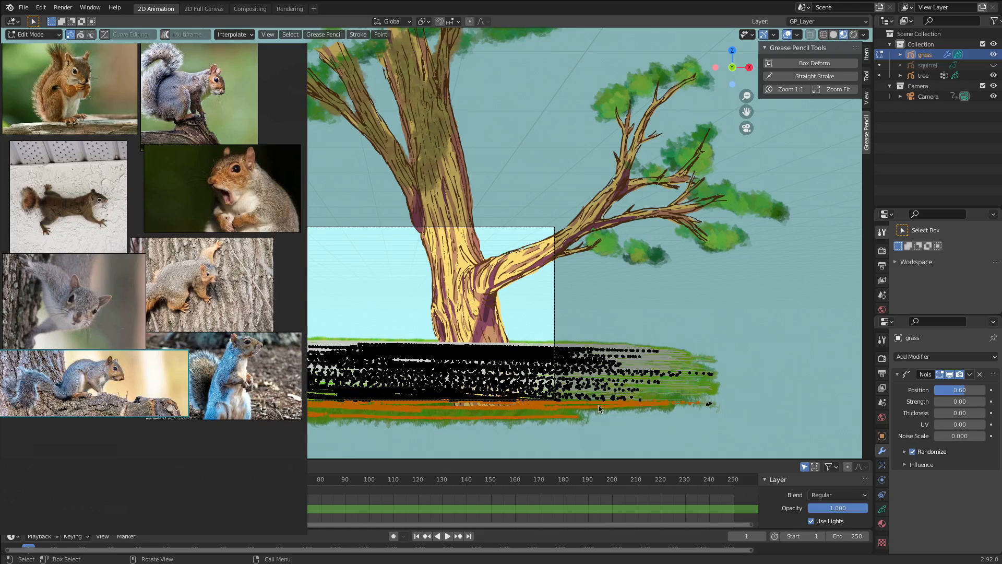
key("s")
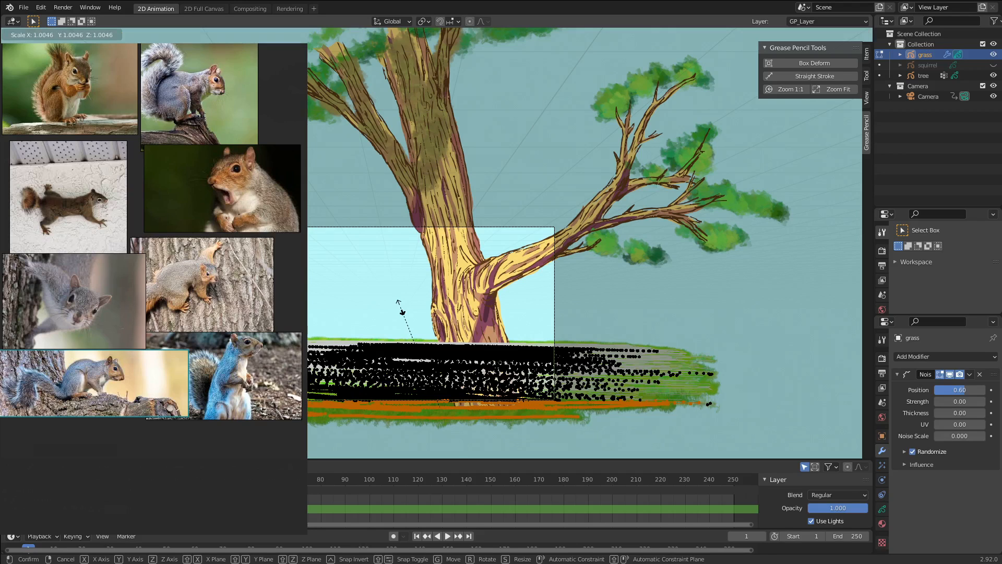
key("y")
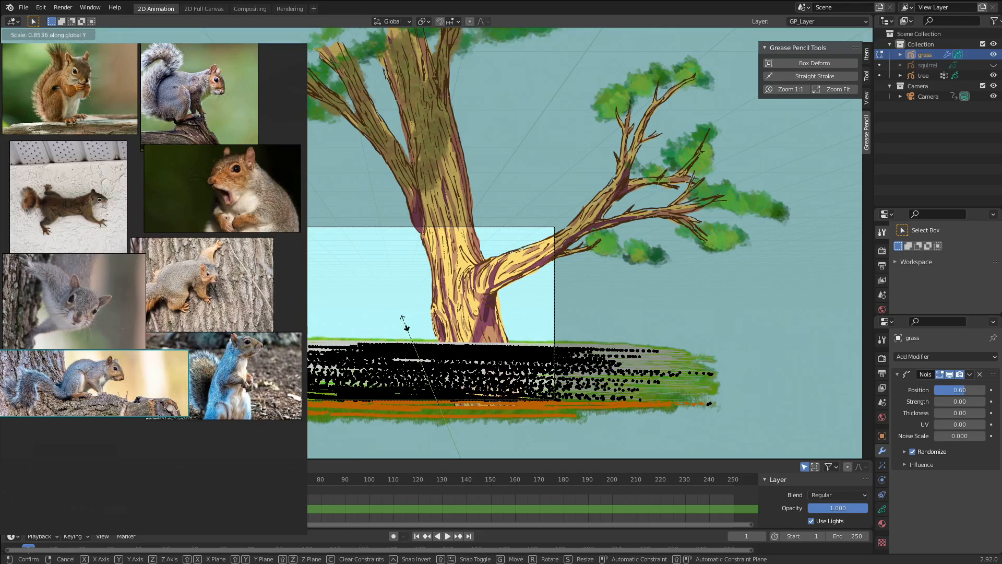
left_click(404, 322)
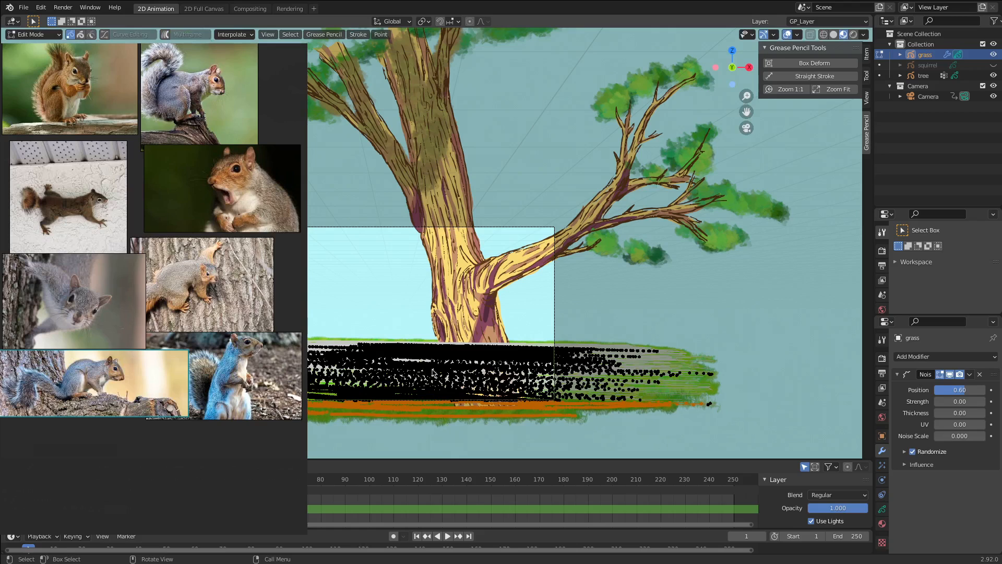
- Move the selected lower-edge grass points about 0.14 m along global Y, deselect them and return to Object Mode
key("g")
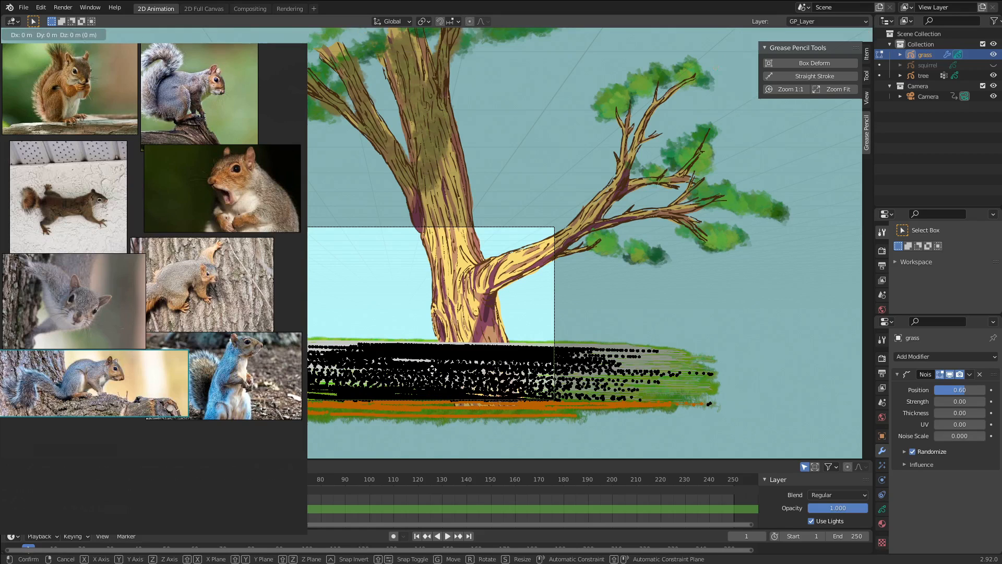
key("y")
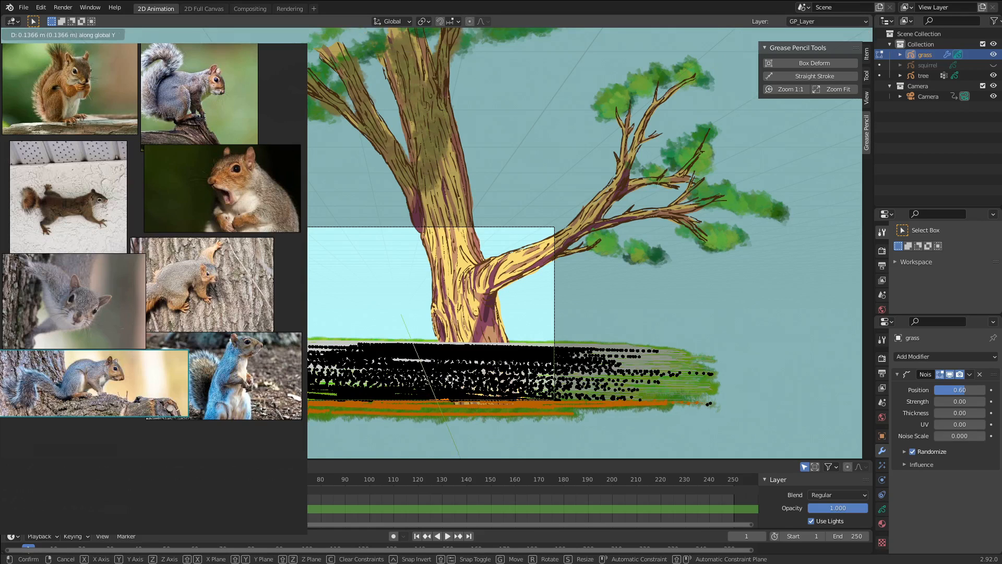
left_click(452, 381)
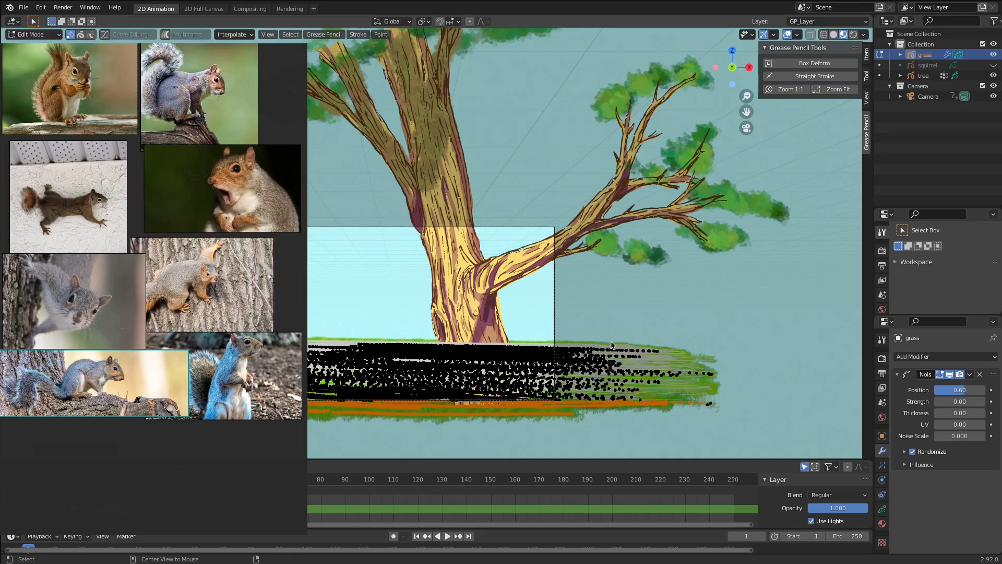
key("alt+a")
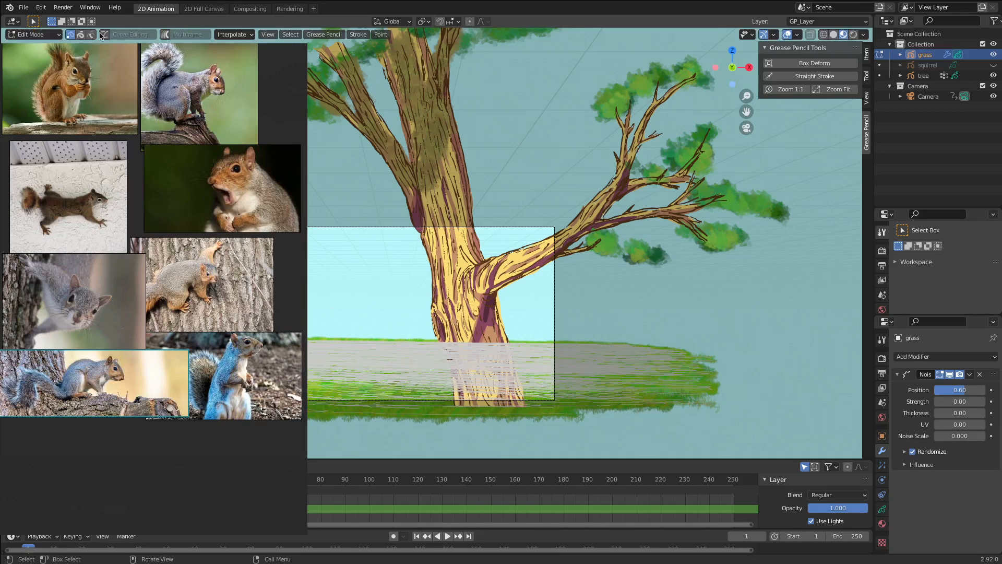
left_click(45, 37)
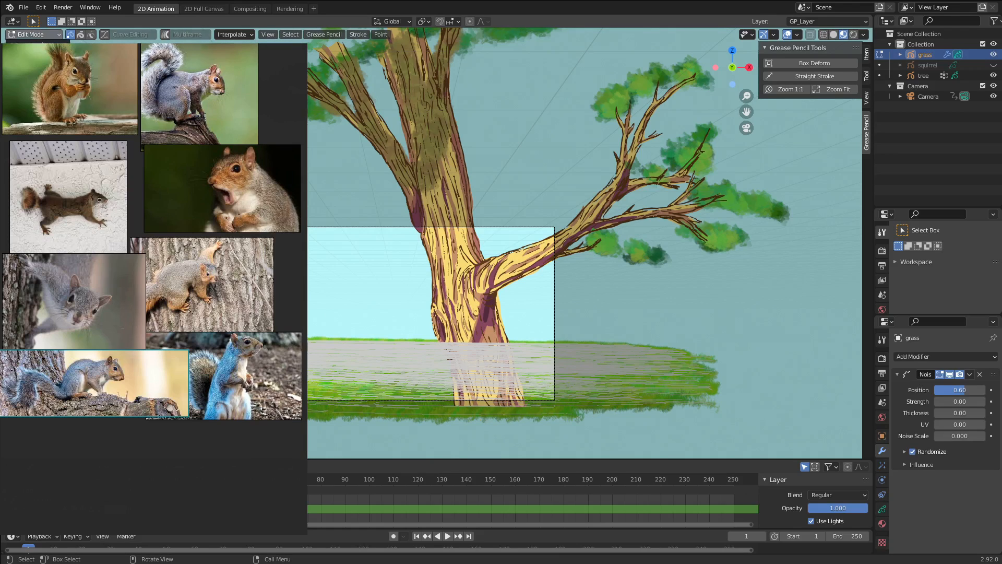
left_click(32, 48)
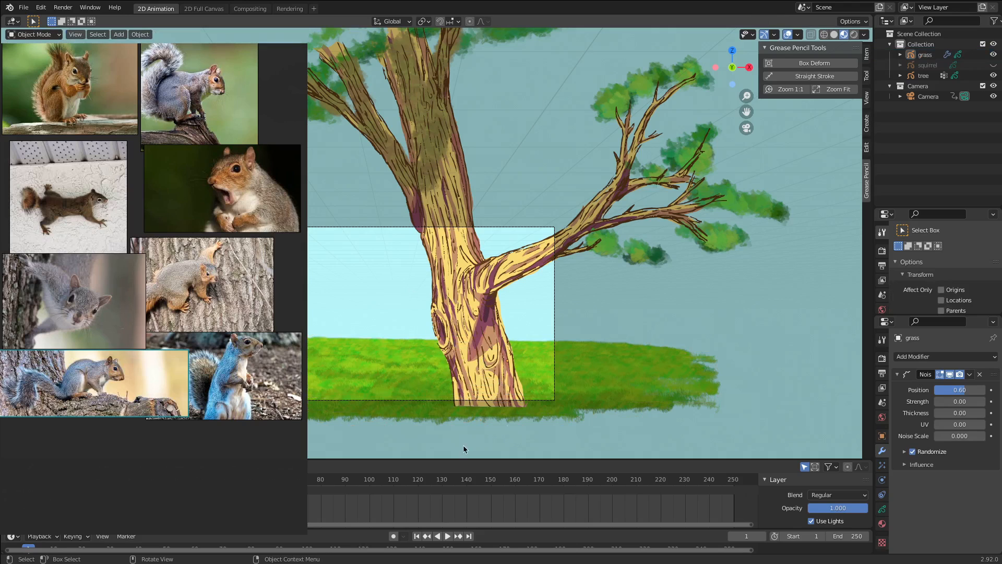
- Play the animation, stop it and scrub through to frame 118 to check the grass during the camera move
key("space")
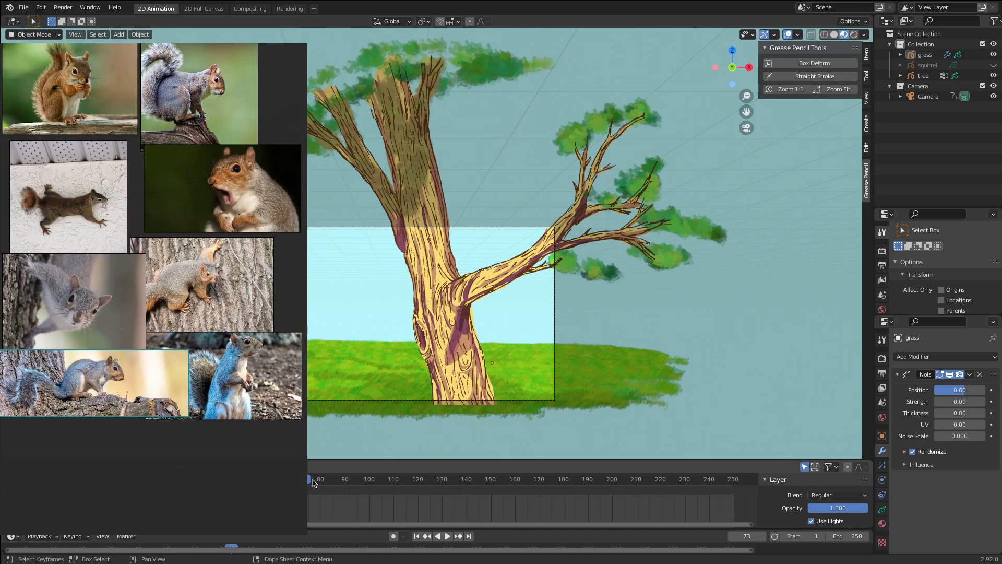
key("space")
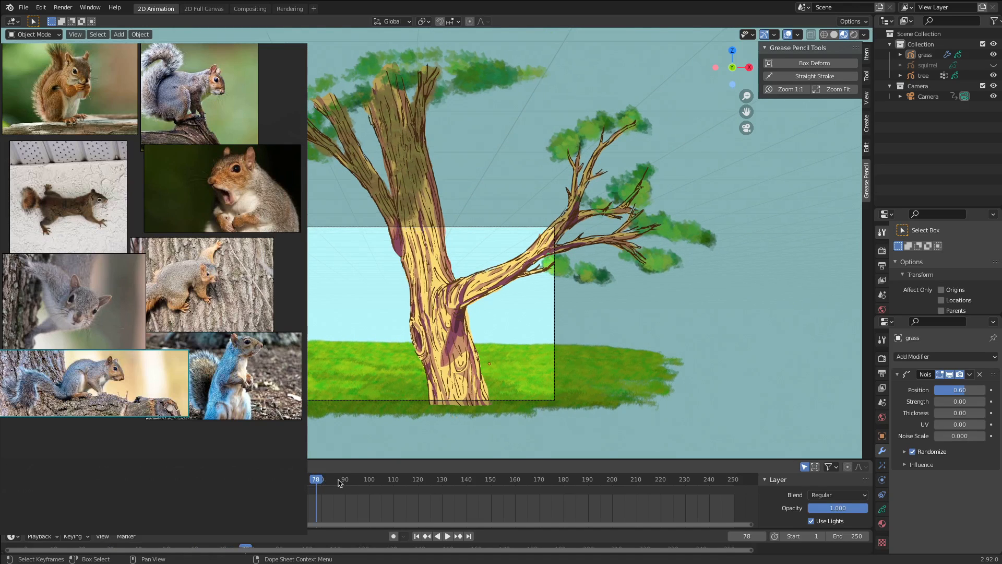
left_click(338, 479)
left_click_drag(344, 480, 395, 481)
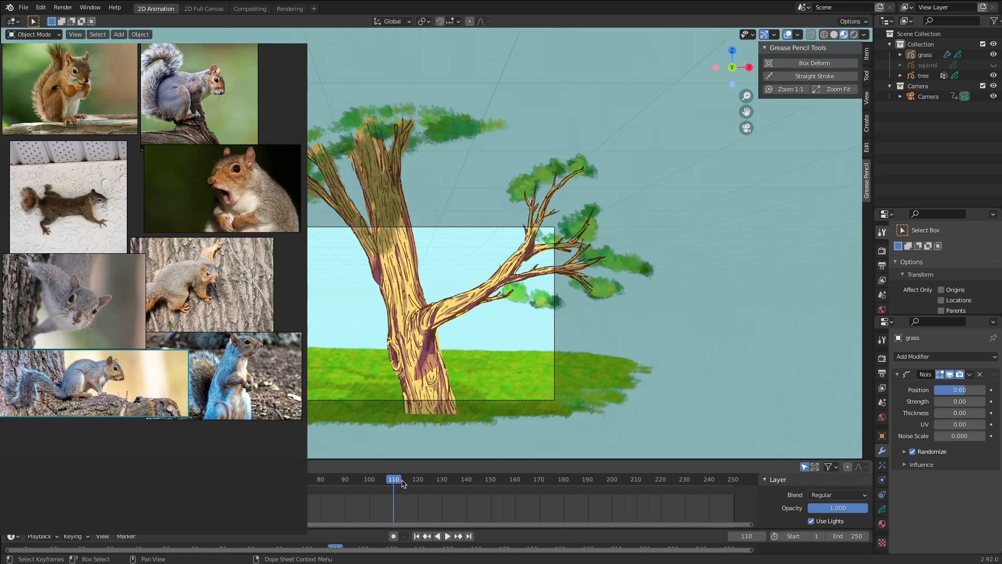
left_click(414, 482)
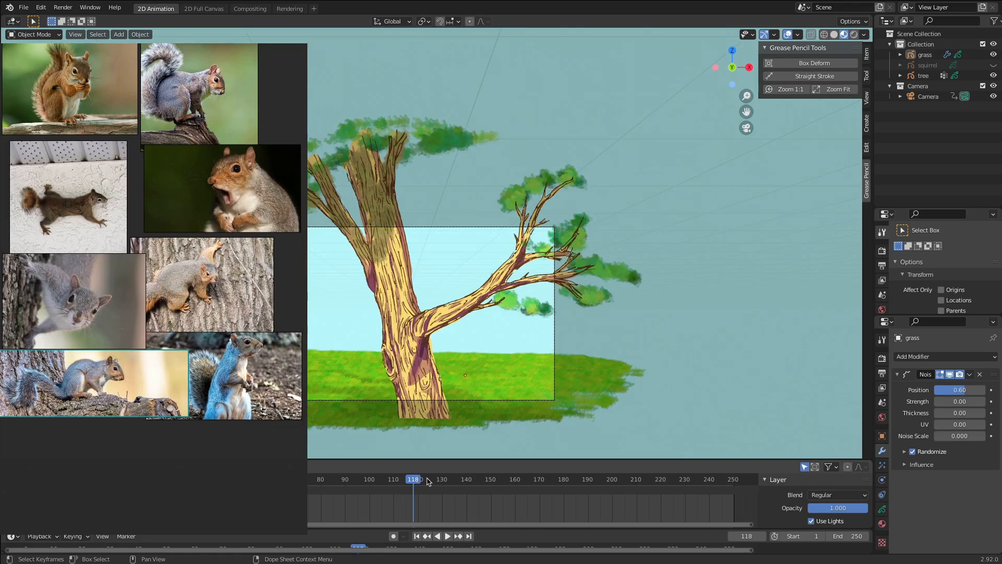
- Scrub the timeline forward in stages to frame 183 to check the grass during the camera move
left_click(428, 482)
left_click(442, 480)
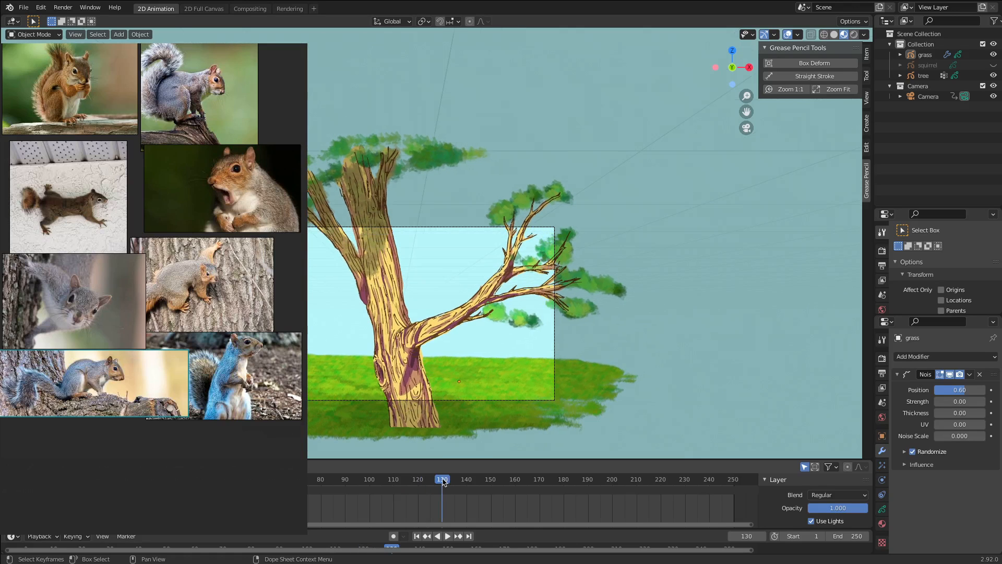
left_click(461, 480)
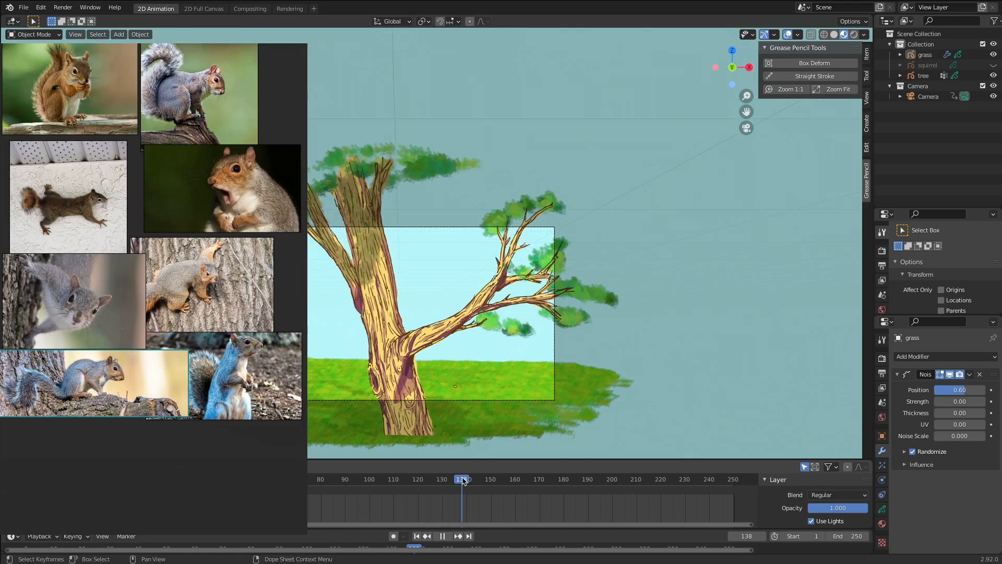
left_click(471, 481)
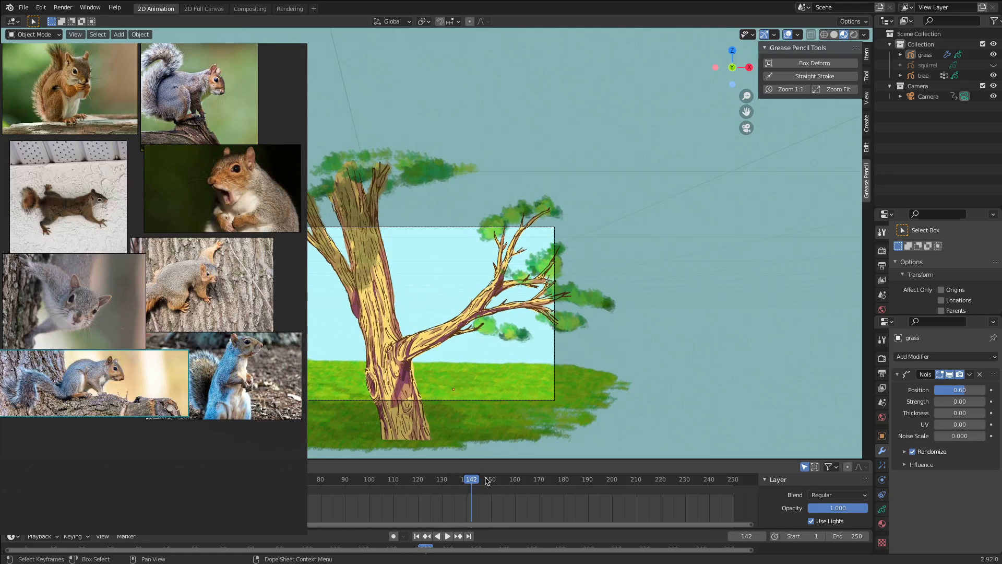
left_click(485, 480)
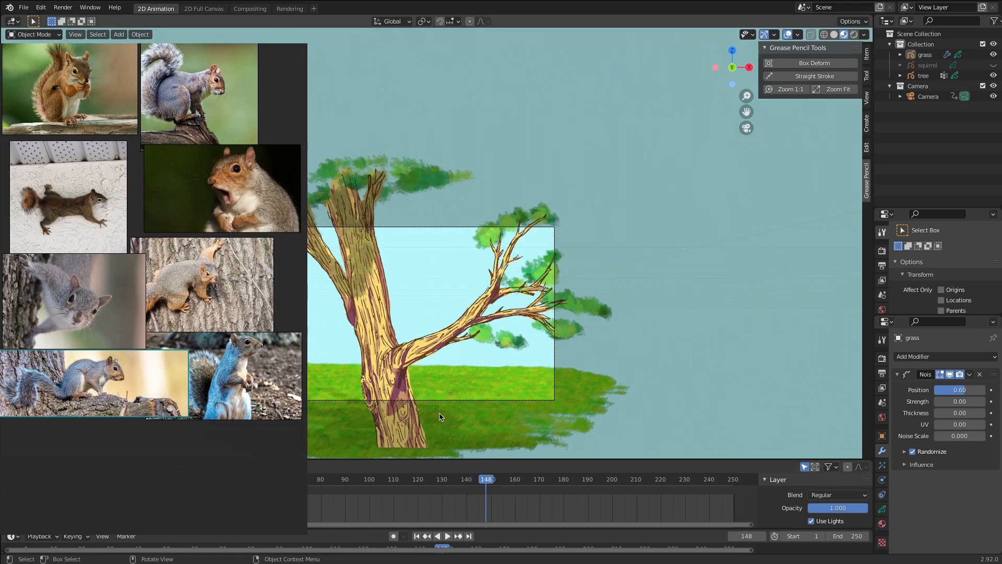
left_click(521, 481)
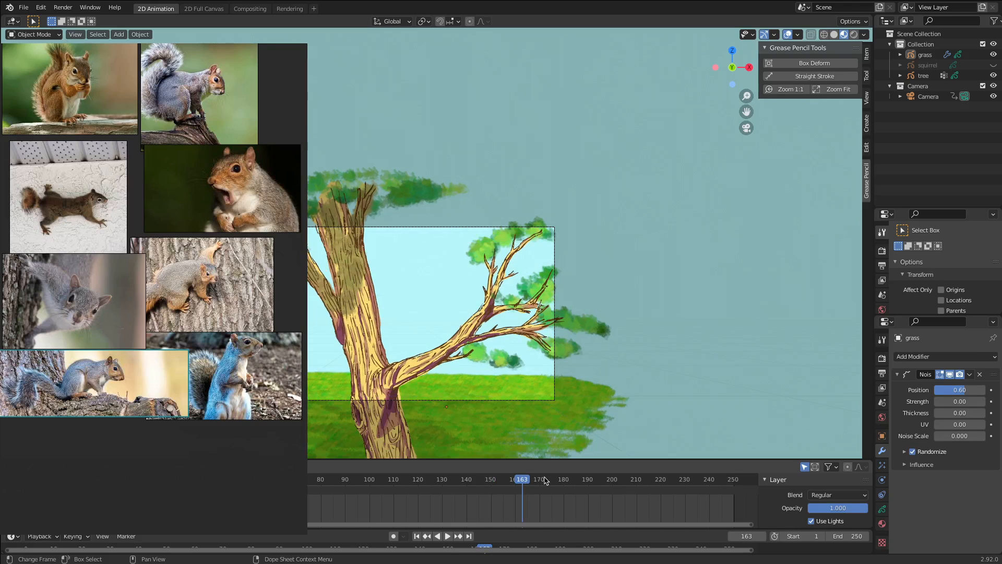
left_click(544, 480)
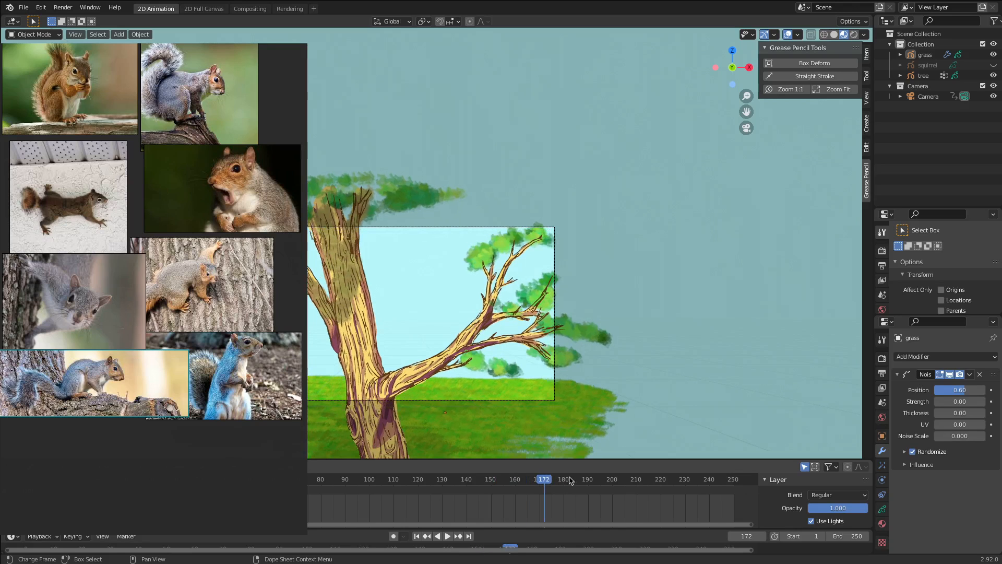
left_click(572, 479)
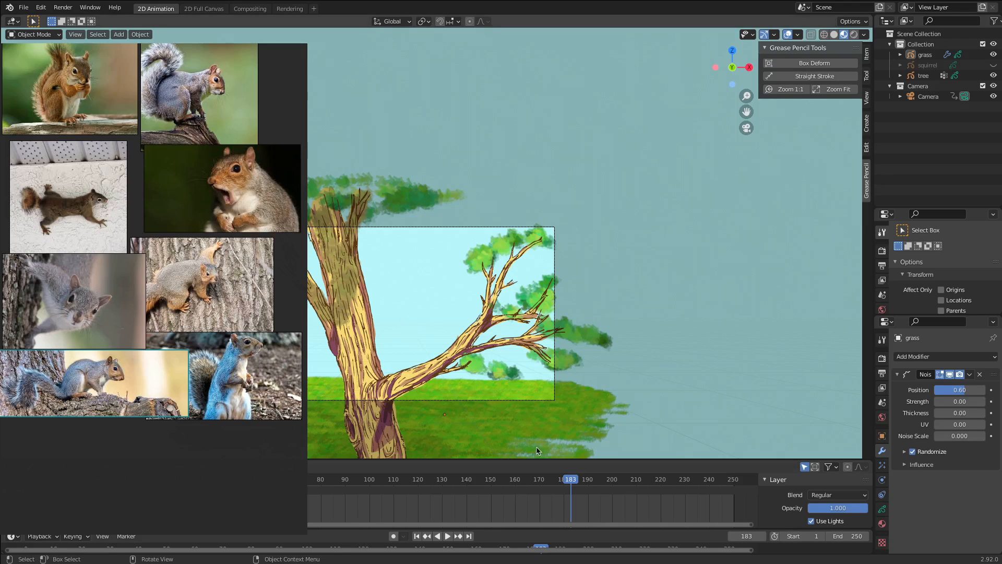
- Examine the grass from outside the camera view and try to box-select its far edge in Object Mode
middle_click_drag(545, 353, 527, 359)
scroll(526, 356, "down", 10)
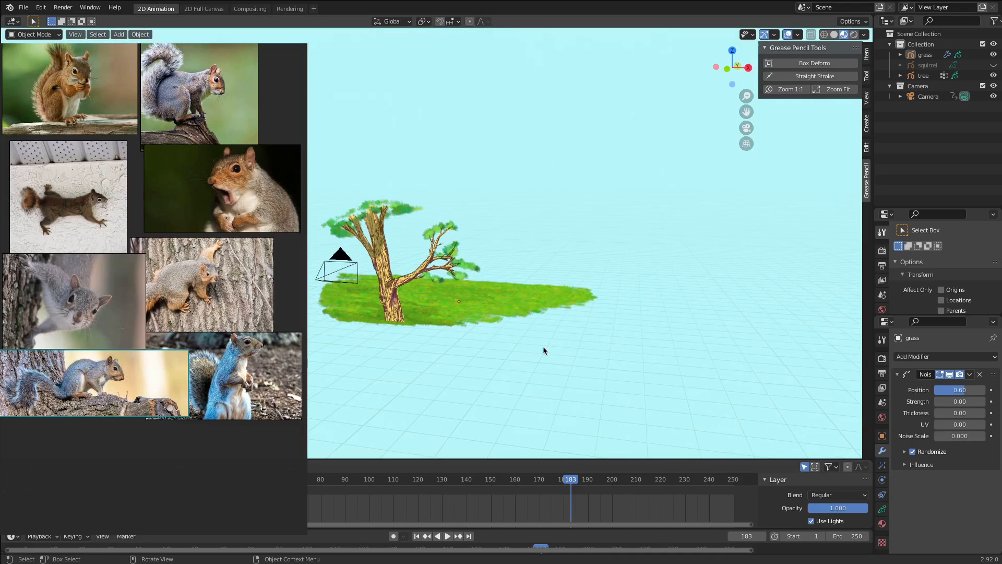
middle_click_drag(476, 356, 468, 353)
scroll(465, 352, "up", 5)
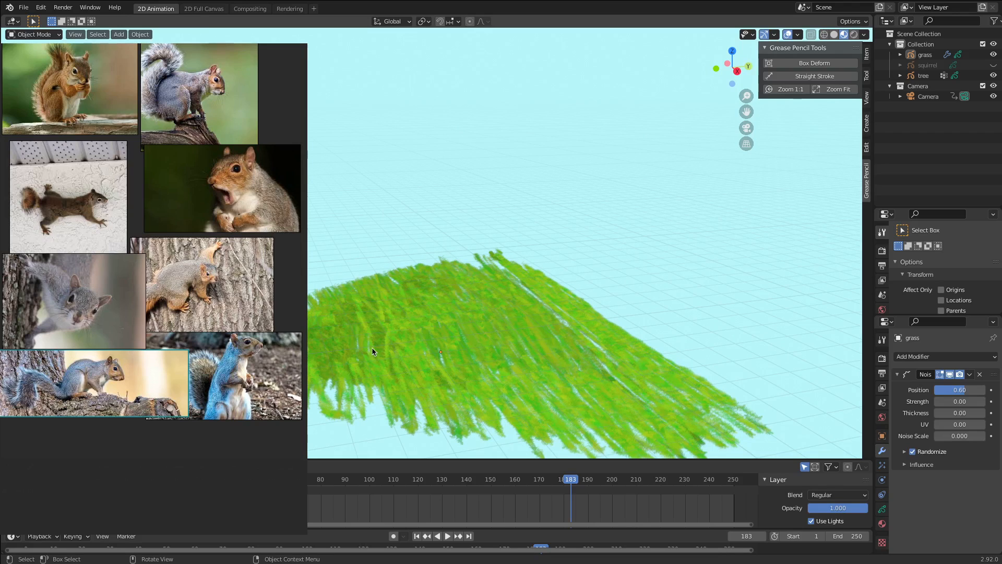
middle_click_drag(373, 358, 349, 310)
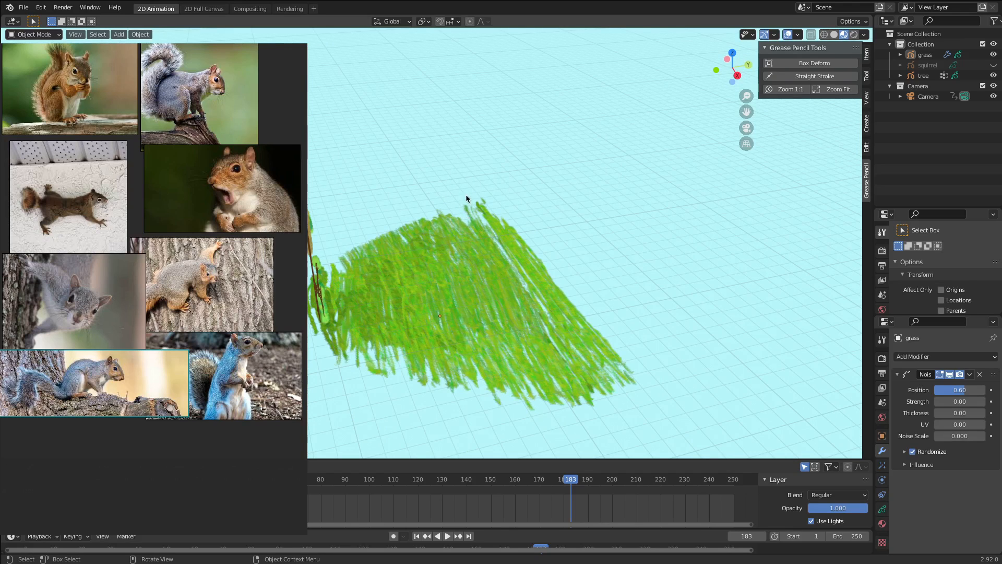
key("b")
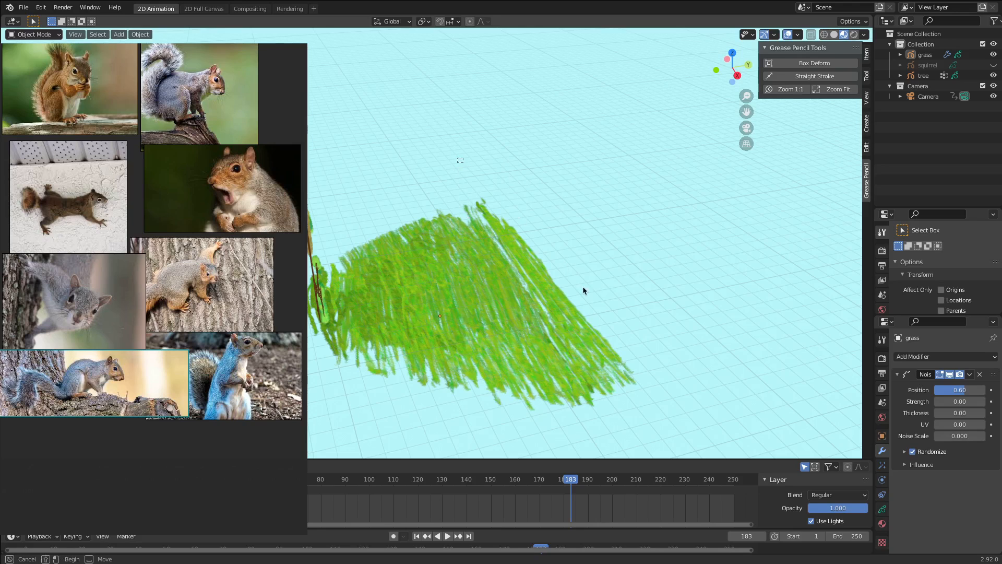
left_click_drag(617, 339, 461, 151)
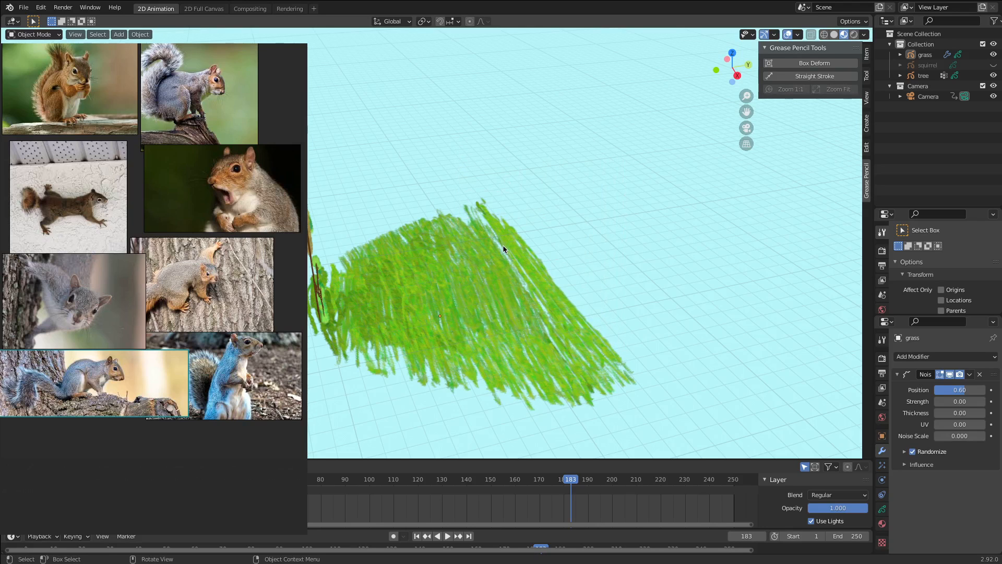
- In top view, enter Edit Mode on the grass object and box-select the points along its far edge
middle_click_drag(503, 246, 518, 261)
key("KP_7")
scroll(425, 212, "down", 4)
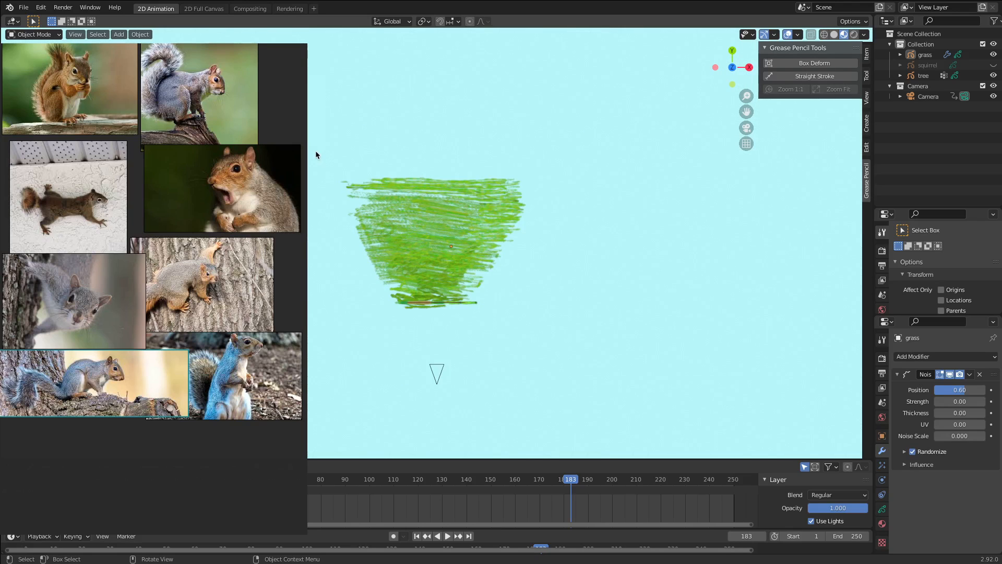
left_click_drag(325, 160, 552, 188)
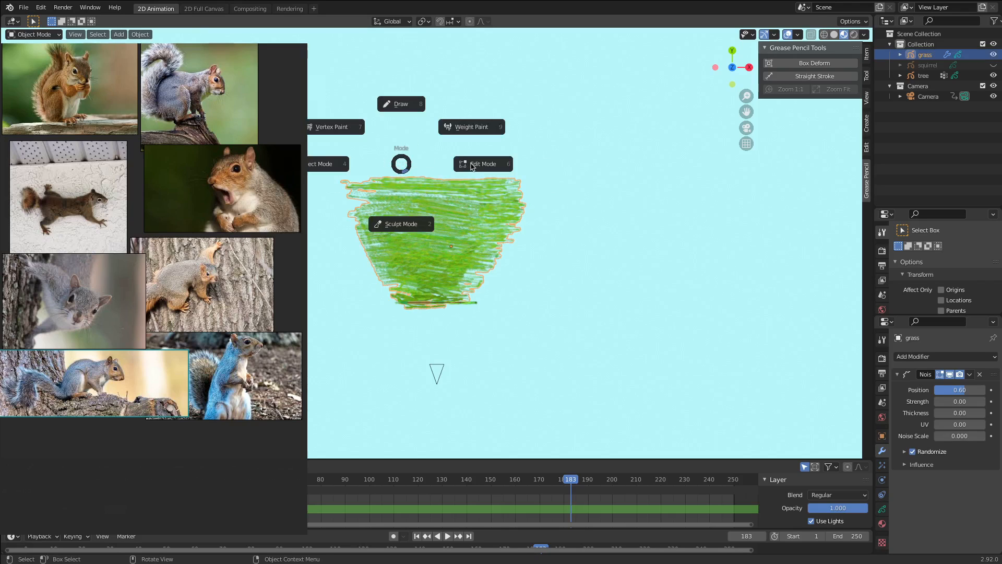
left_click(470, 166)
mouse_move(320, 168)
left_mouse_down()
mouse_move(524, 166)
mouse_move(567, 187)
left_mouse_up()
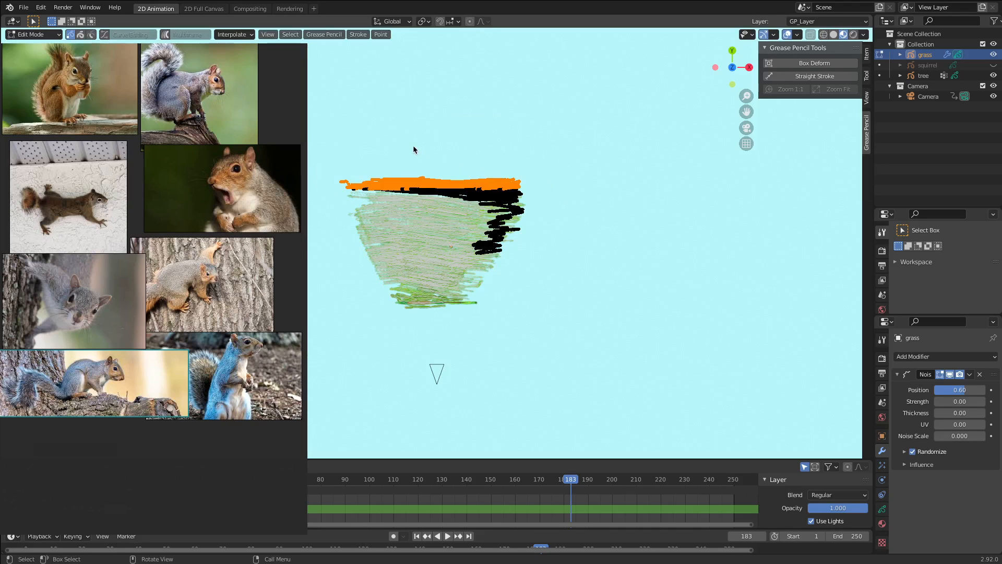
- Scale the selected far-edge grass points along global Y to about 0.56, deselect them and return to Object Mode
key("s")
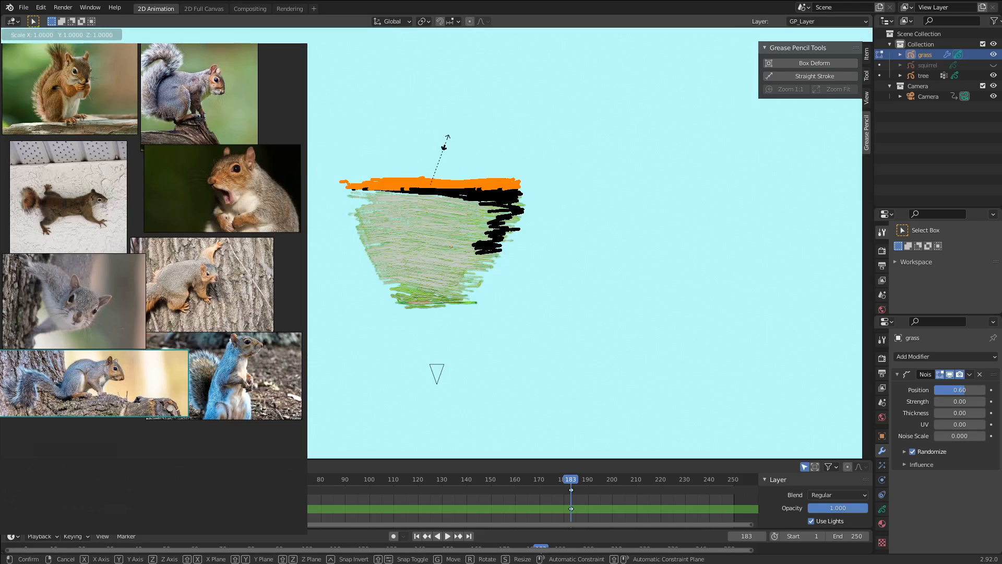
key("y")
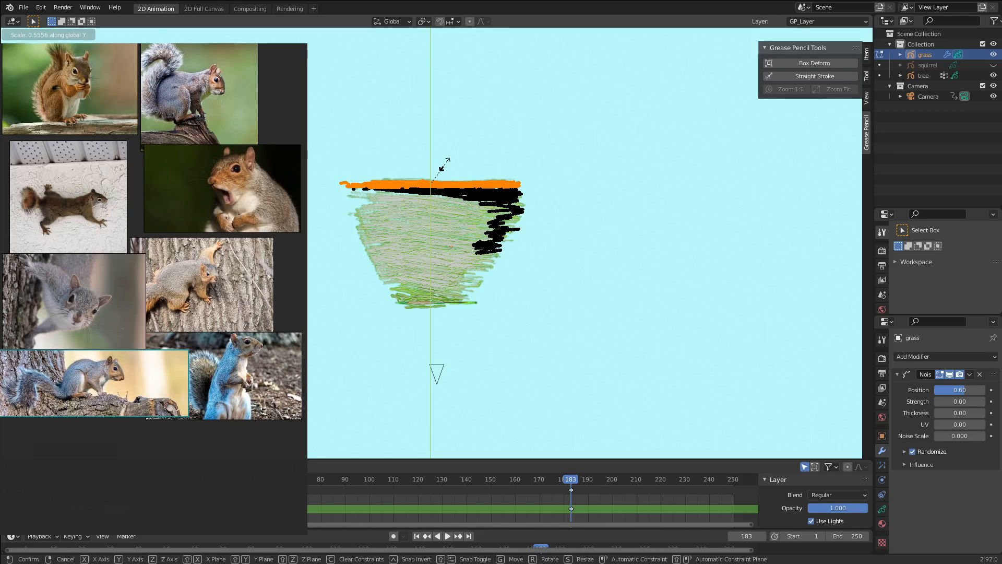
left_click(445, 164)
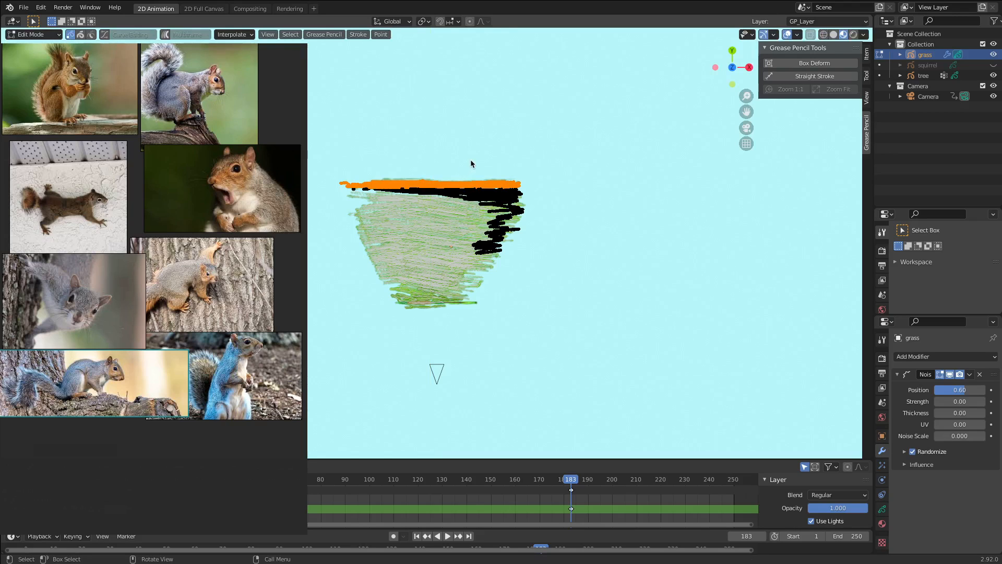
key("alt+a")
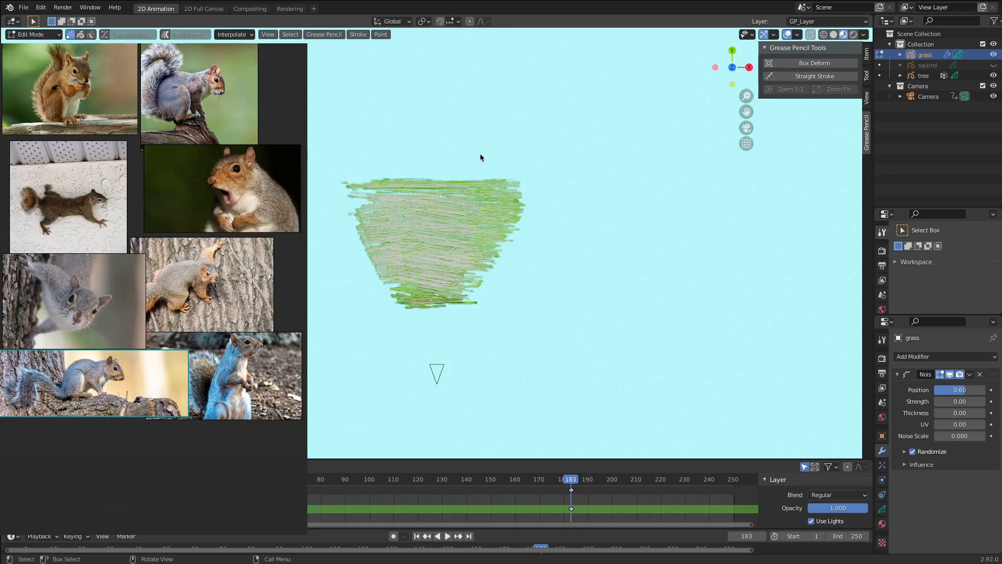
key("ctrl+Tab")
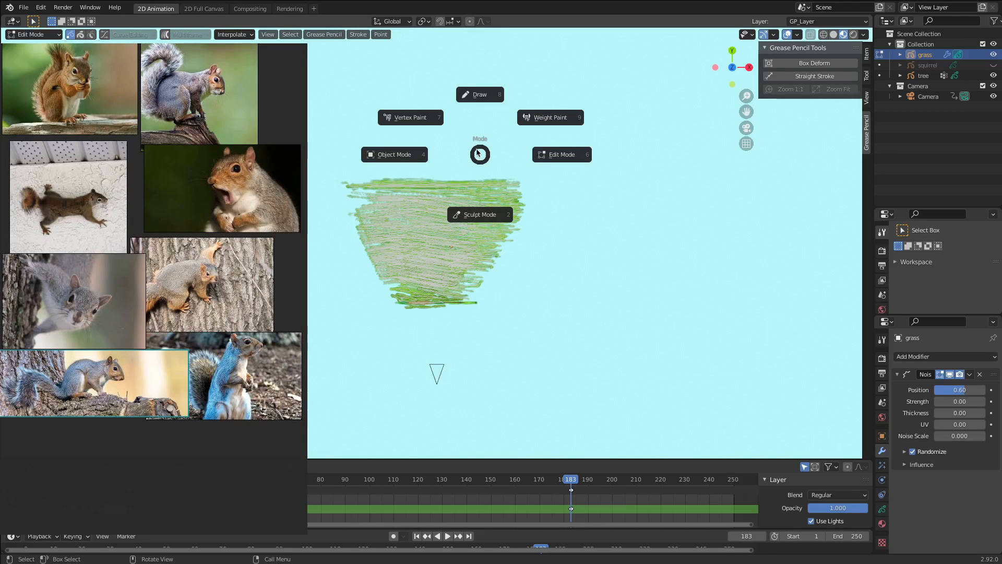
left_click(425, 159)
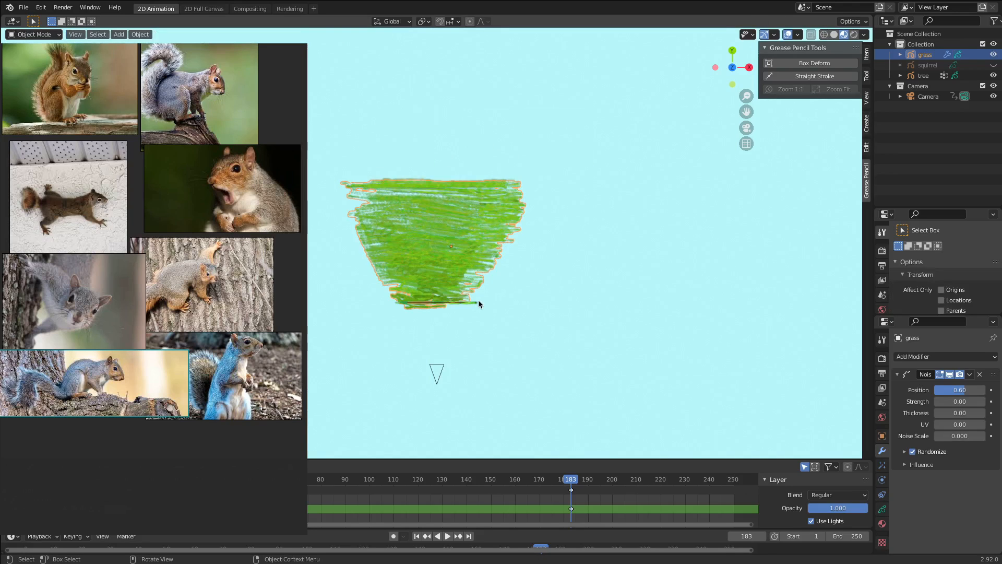
- Return to the camera view, deselect the grass and scrub through to frame 248 to check the ground
middle_click_drag(481, 293, 473, 271)
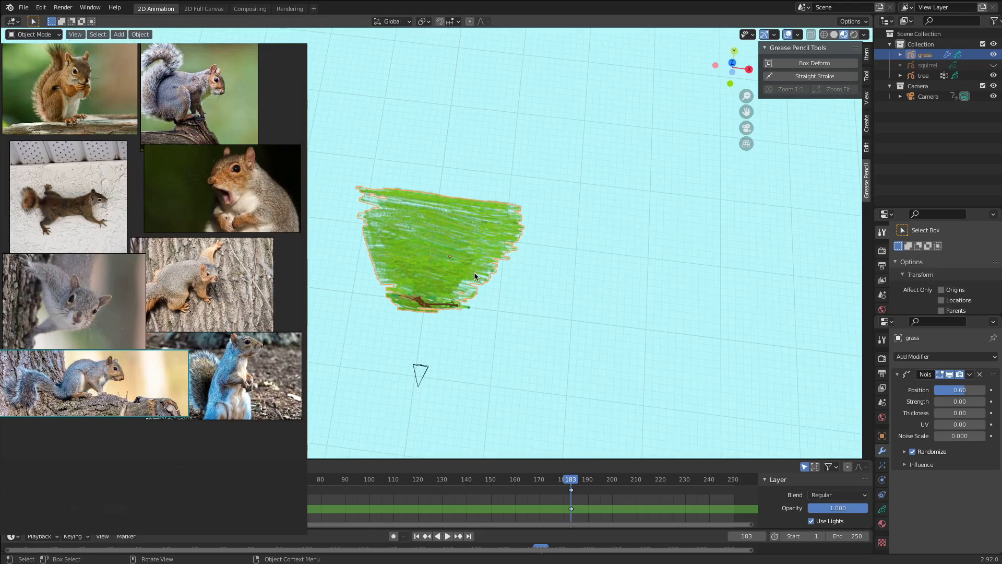
key("KP_0")
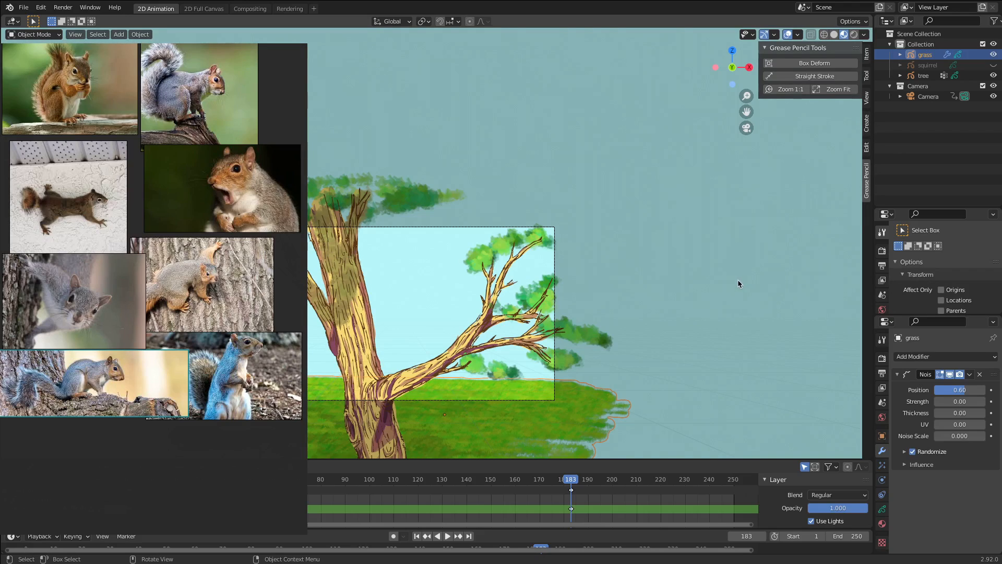
left_click(696, 324)
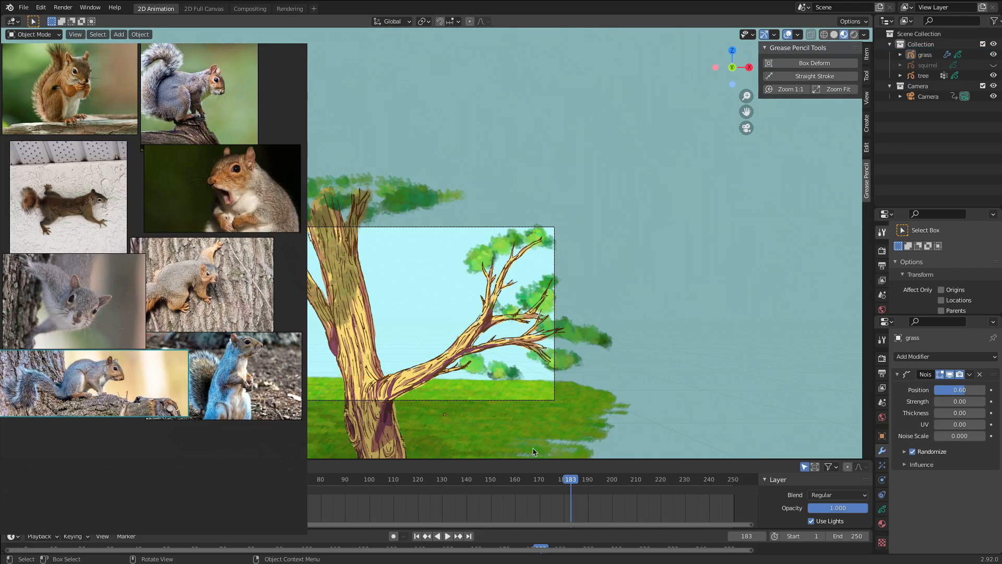
left_click(527, 481)
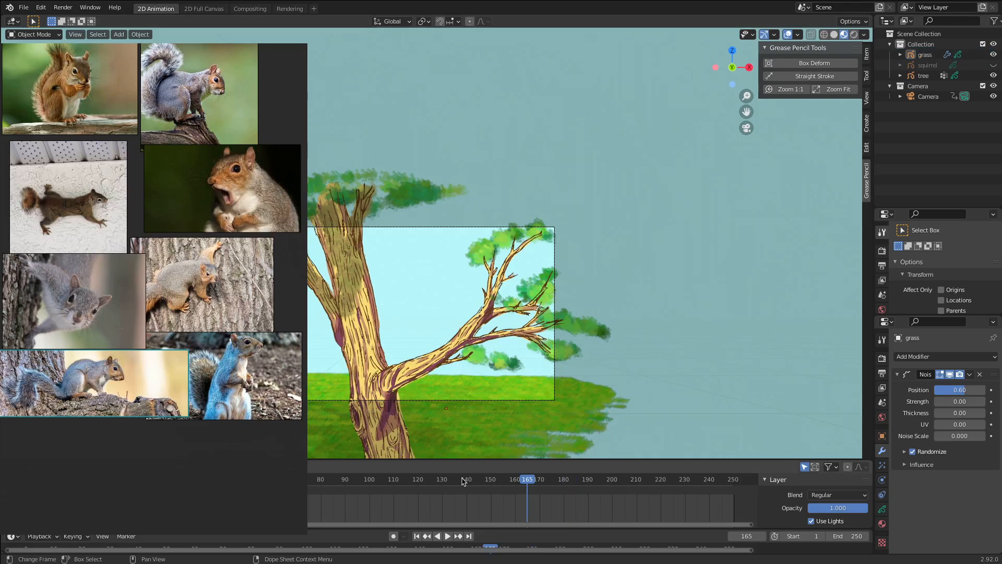
left_click(716, 480)
key("space")
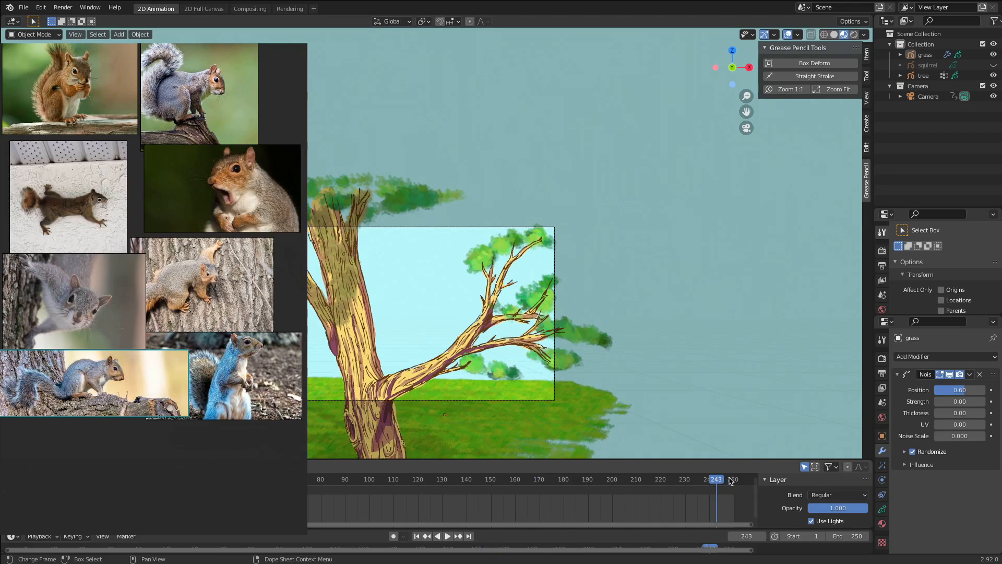
left_click(728, 479)
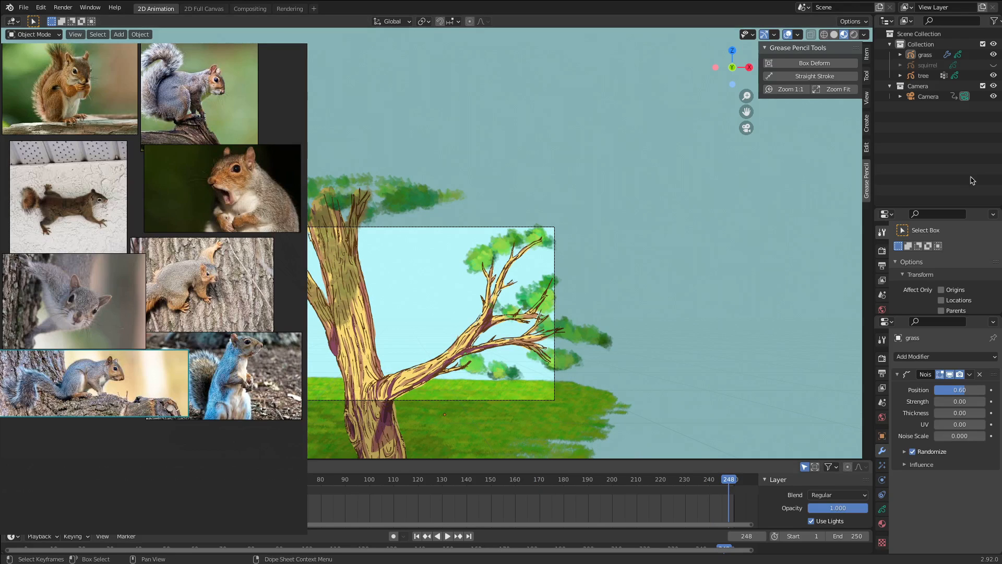
- Hide the grass object and the tree's Lines layer, leaving the tree deselected
left_click(993, 54)
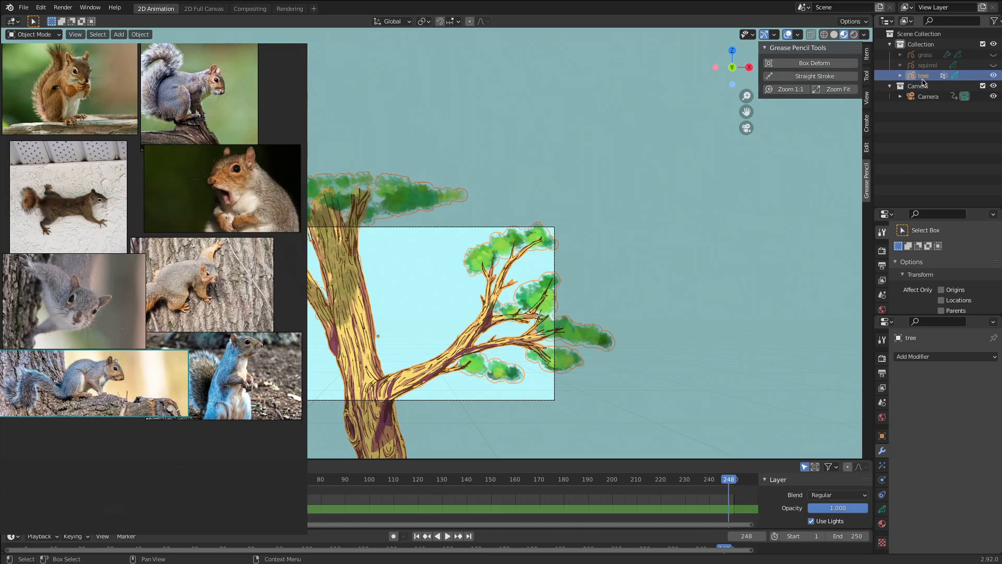
left_click(923, 81)
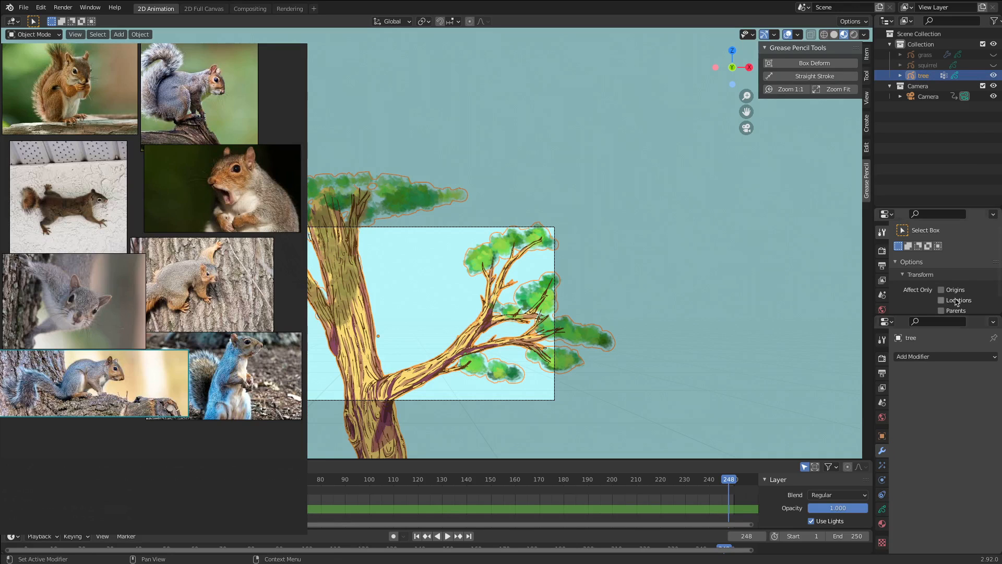
left_click(883, 510)
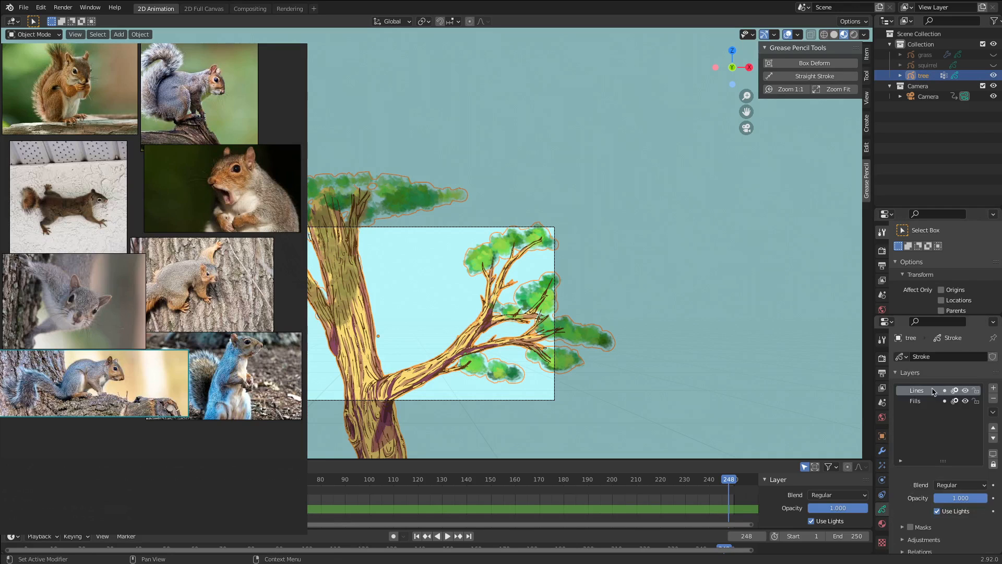
left_click(965, 391)
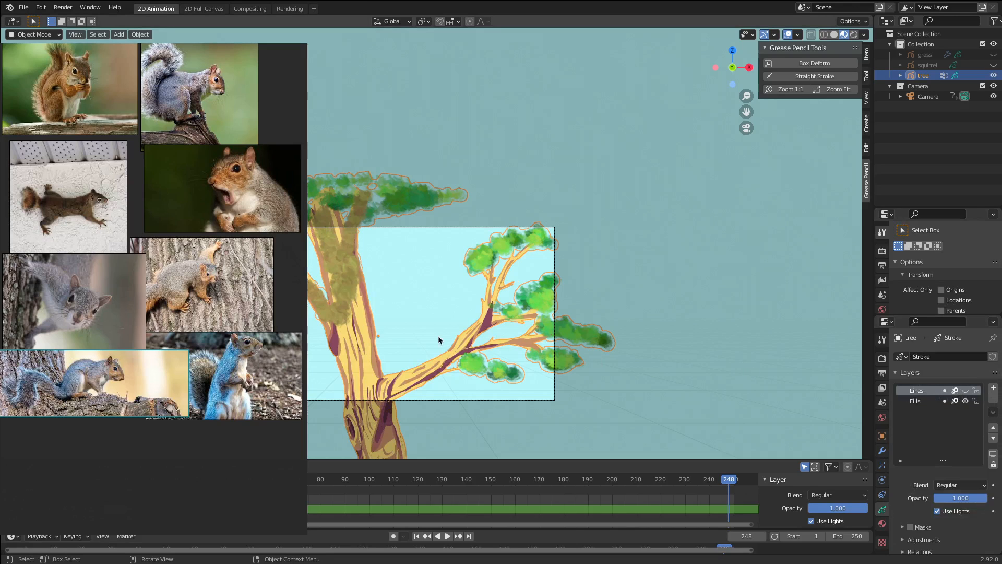
scroll(480, 351, "down", 1)
scroll(451, 325, "up", 1)
left_click(431, 317)
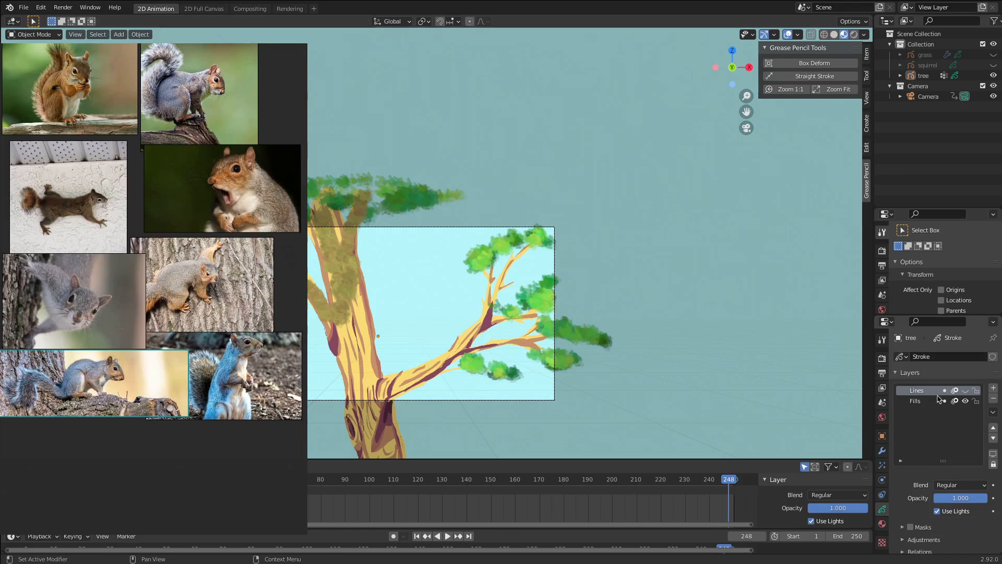
- Toggle the tree's Lines layer to compare the tree with and without its line work, leaving the layer hidden
left_click(964, 391)
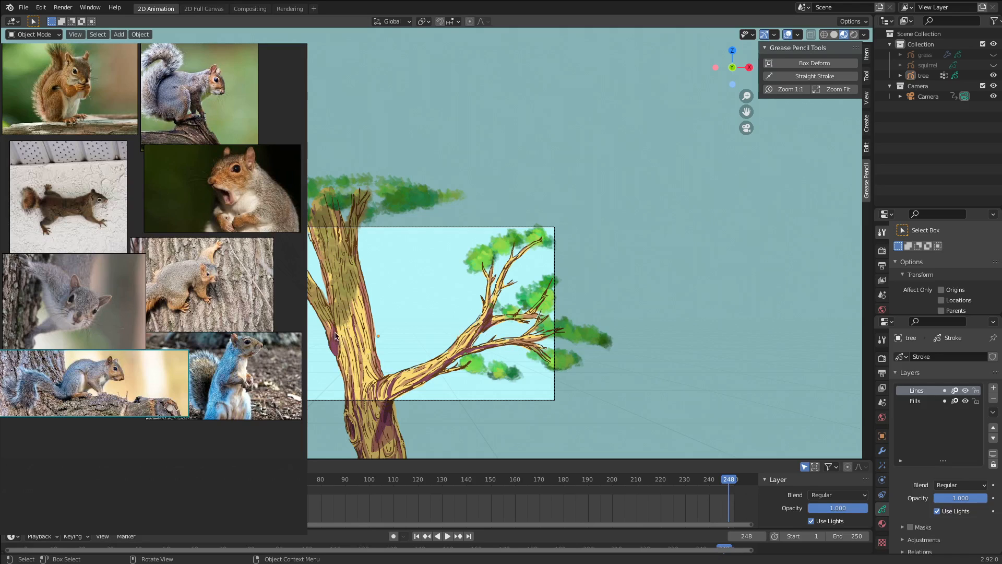
left_click(964, 391)
left_click(966, 391)
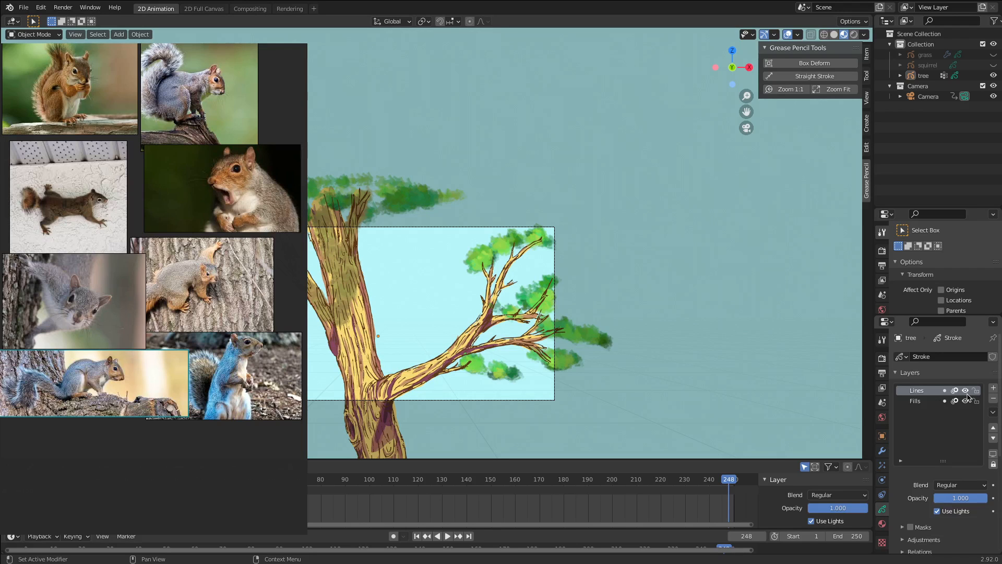
left_click(965, 391)
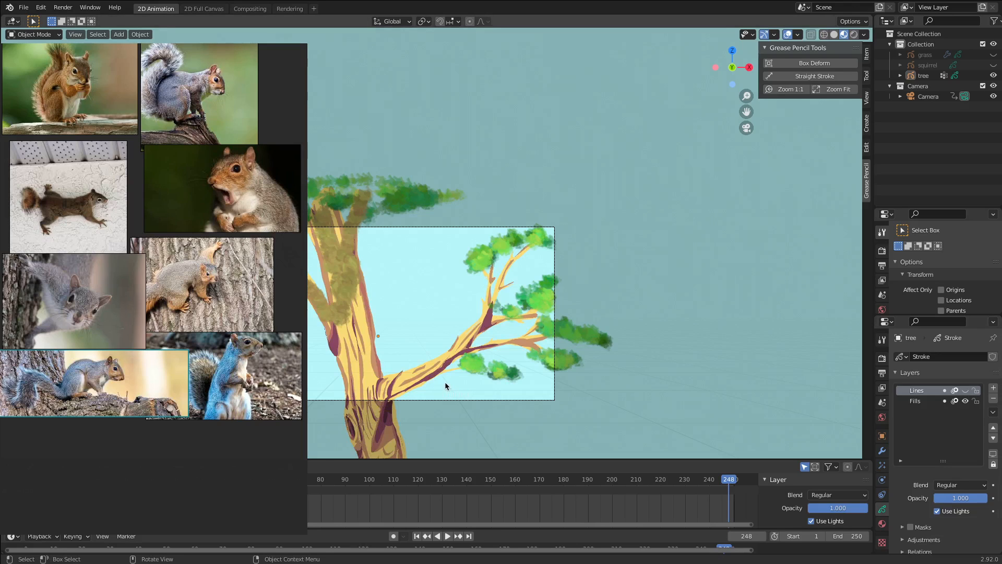
- Return to frame 1 and unhide the squirrel object over the tree trunk
left_click(417, 536)
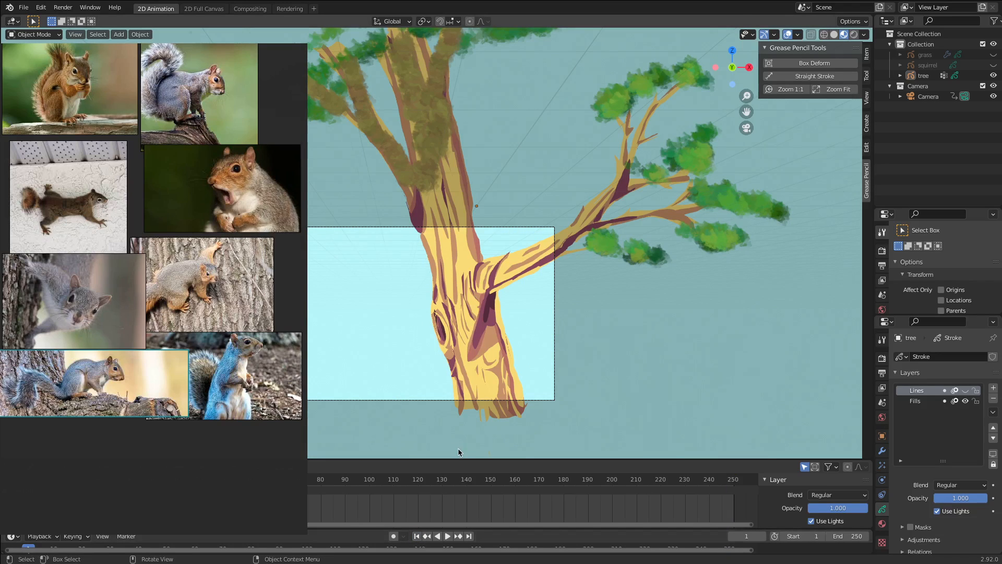
scroll(458, 448, "up", 2)
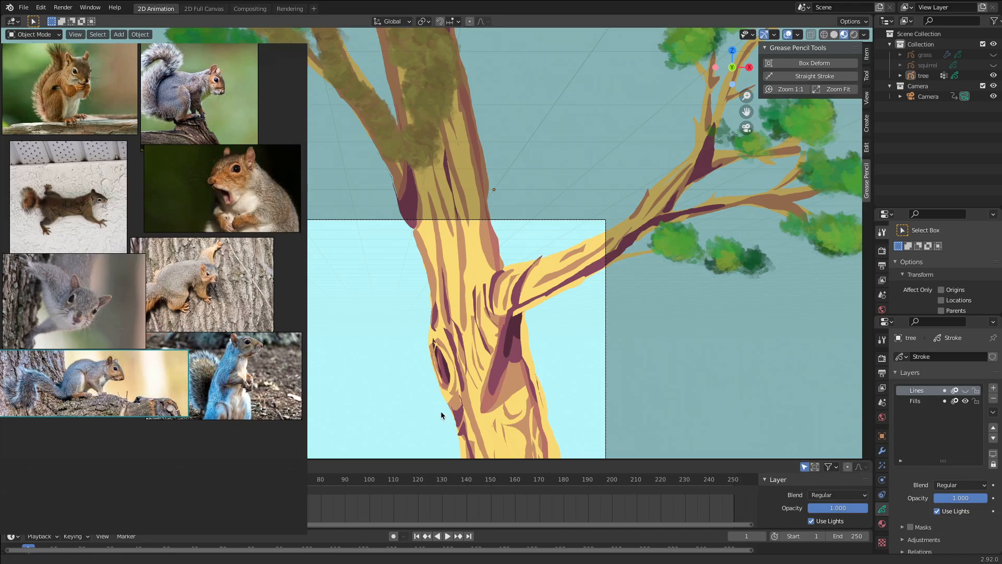
middle_click_drag(441, 411, 491, 315, "shift")
scroll(497, 325, "up", 2)
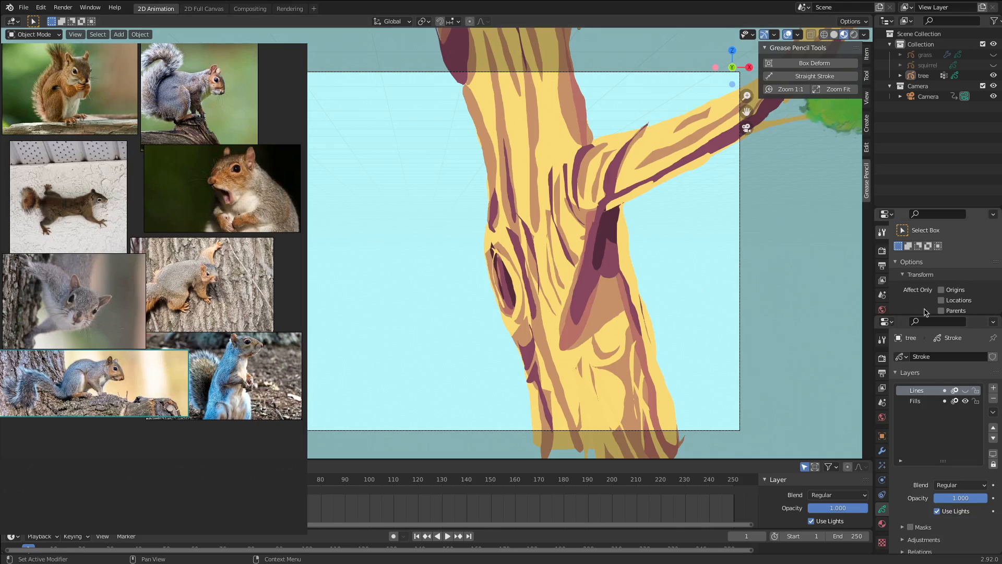
left_click(935, 66)
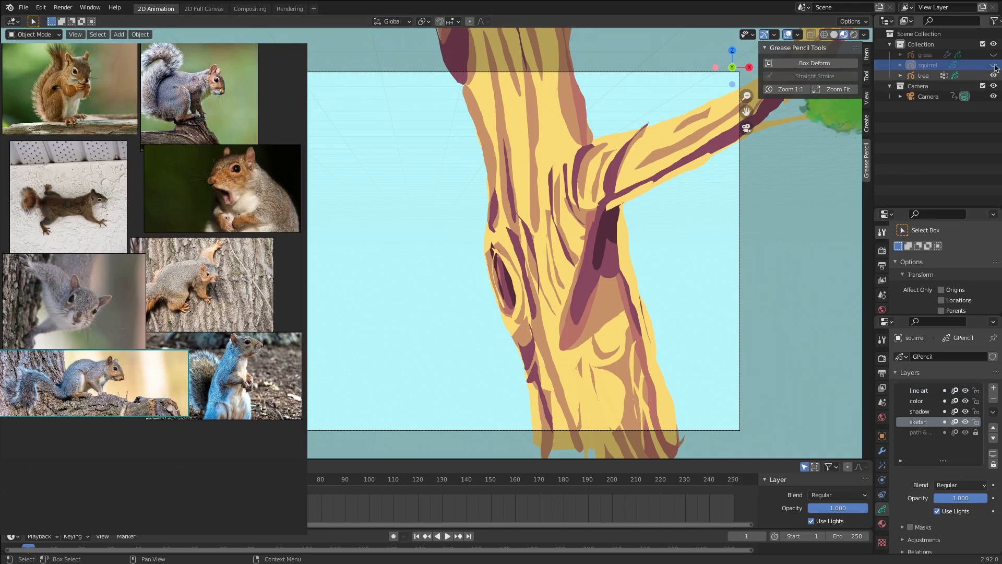
left_click(994, 66)
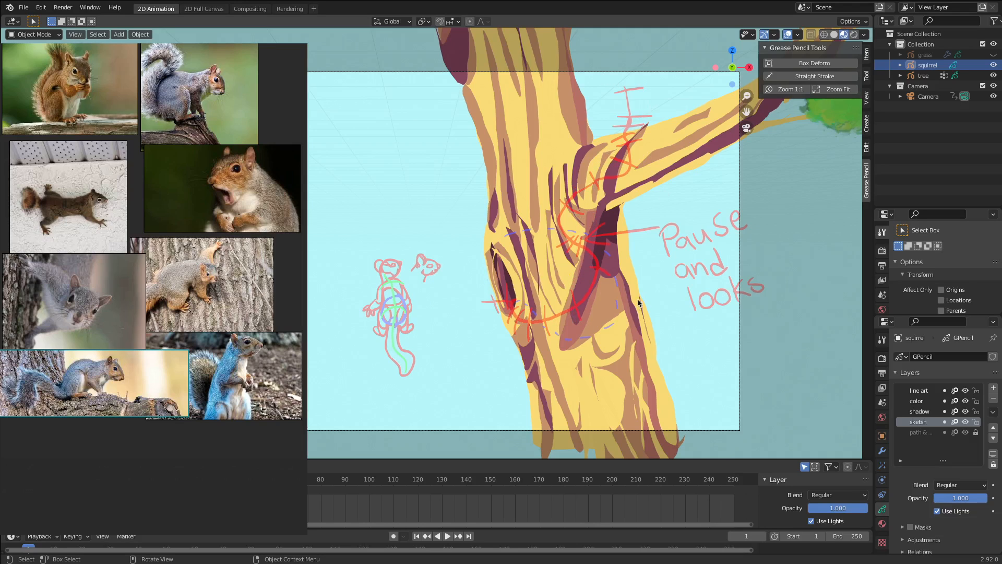
- In Draw Mode, sketch a circle for the squirrel's head beside the trunk hollow at frame 1
scroll(565, 356, "up", 1)
scroll(564, 356, "up", 1)
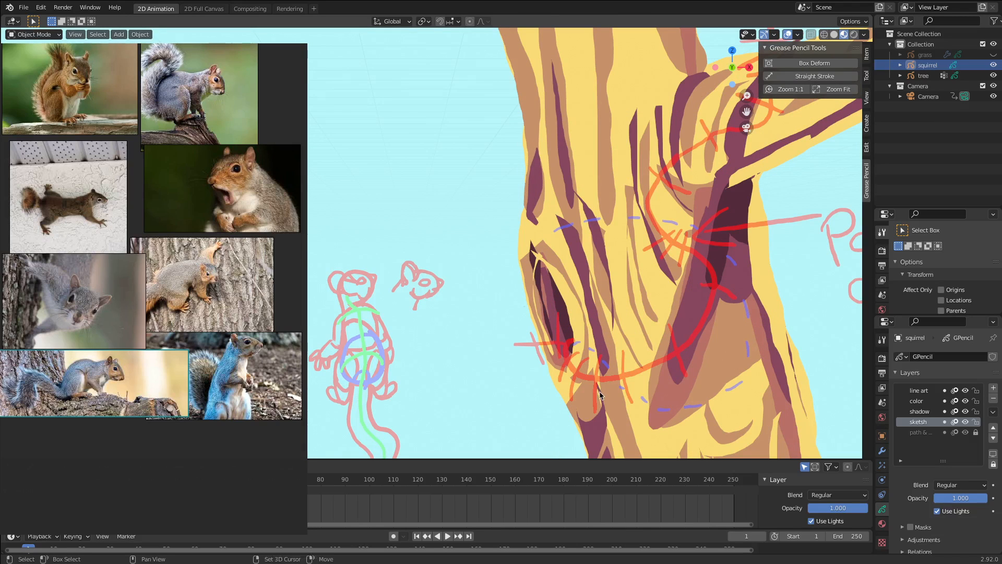
middle_click_drag(602, 390, 581, 343, "shift")
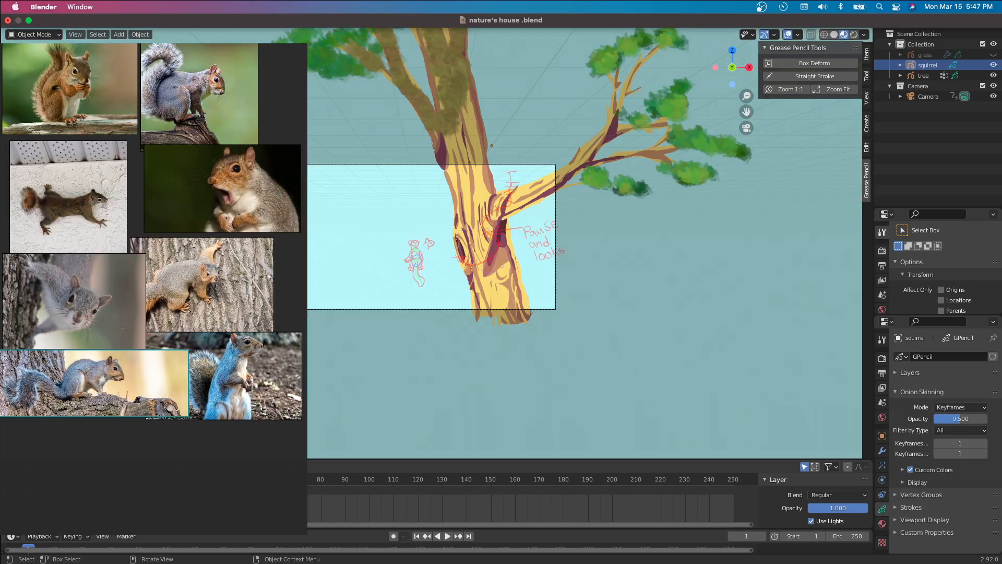
scroll(382, 226, "up", 6)
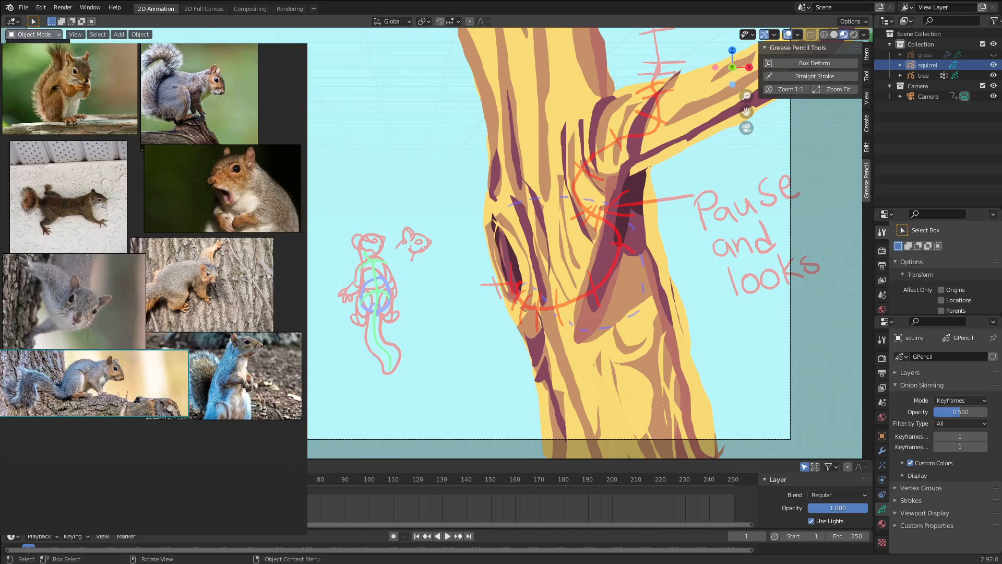
left_click(26, 77)
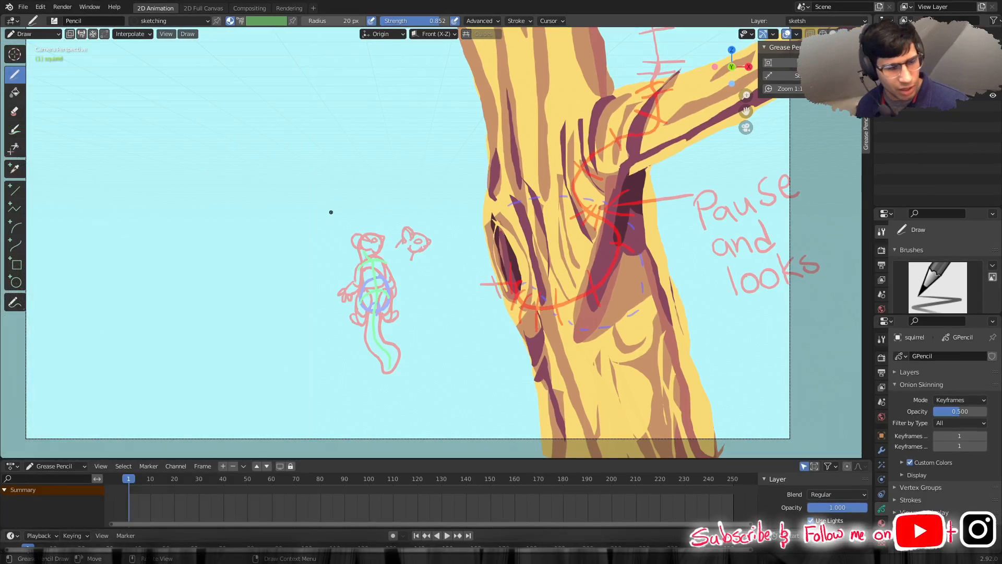
key("ctrl+Tab")
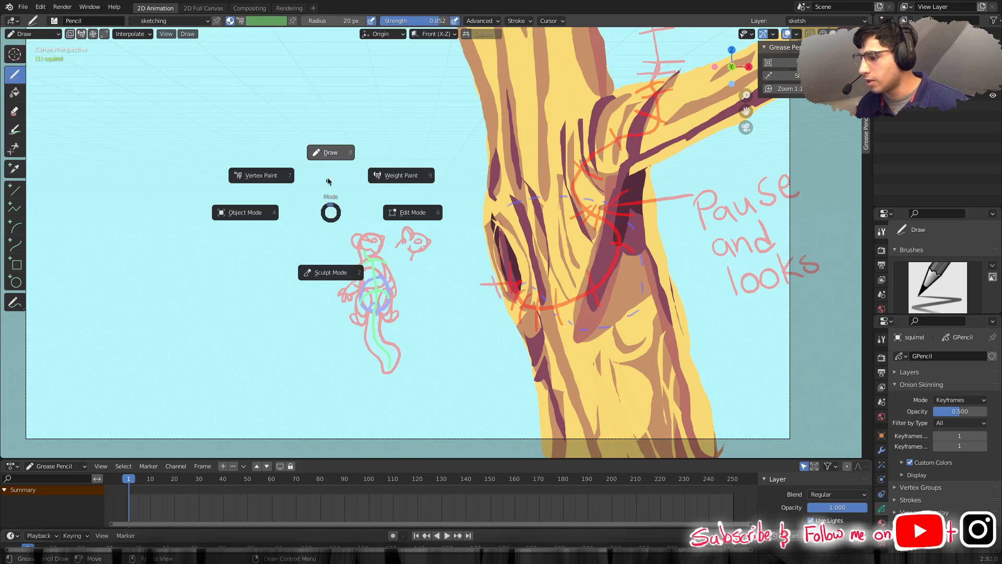
left_click(329, 156)
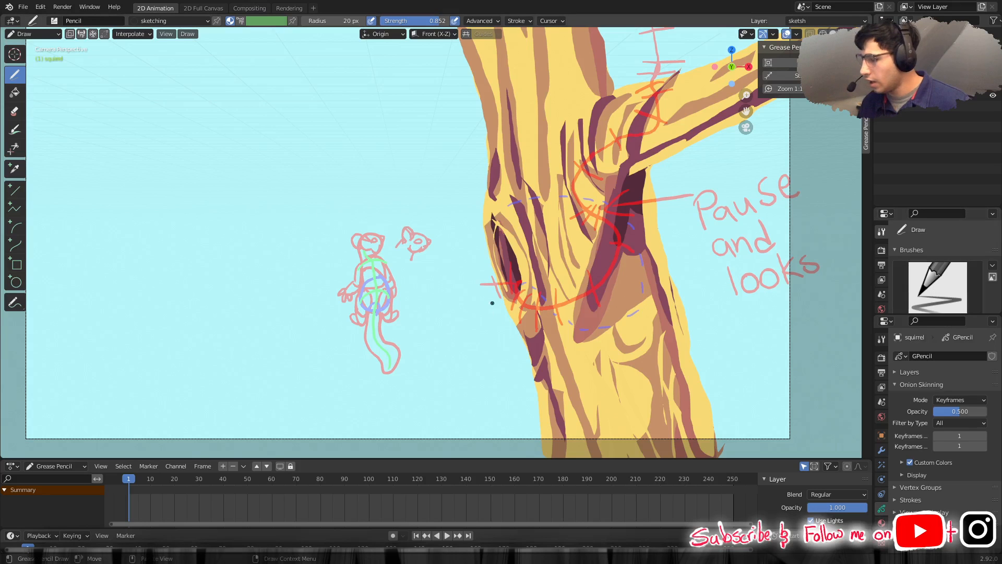
scroll(491, 302, "up", 2)
scroll(594, 317, "up", 2)
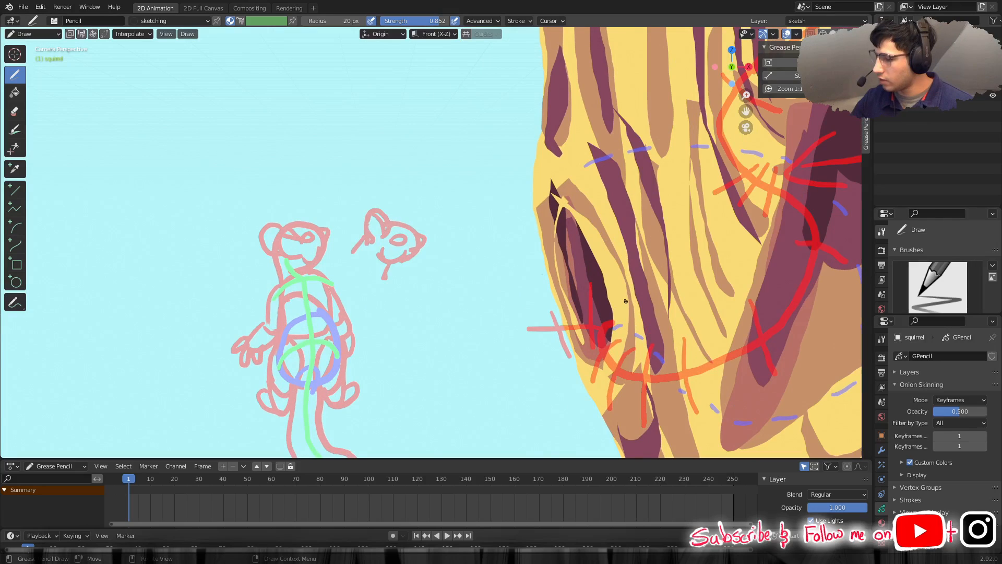
mouse_move(614, 305)
left_mouse_down()
mouse_move(621, 329)
mouse_move(616, 297)
mouse_move(639, 323)
left_mouse_up()
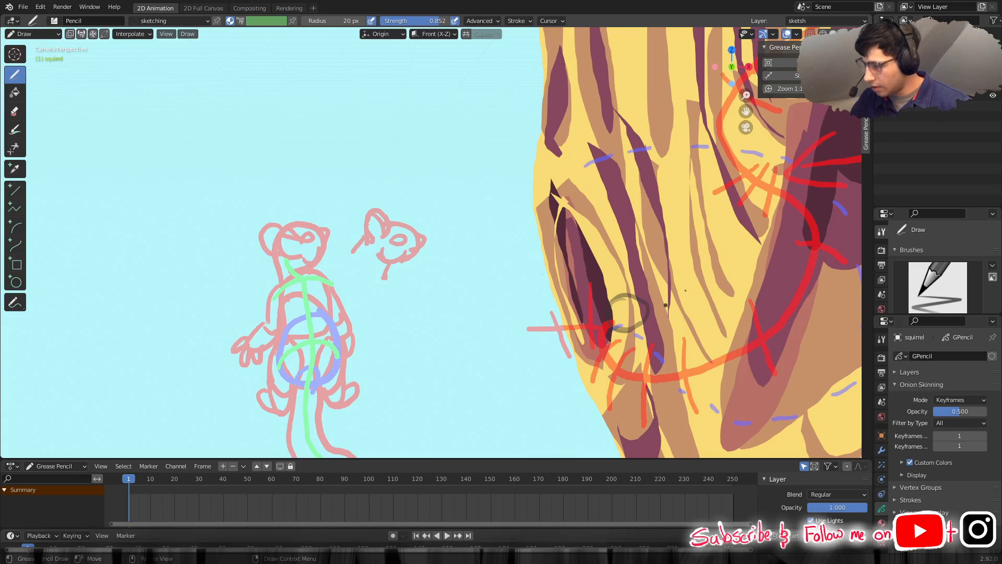
- Sketch the head circle at frame 10 slightly nearer the trunk hollow and step back one frame to compare it
key("Right")
key("Right")
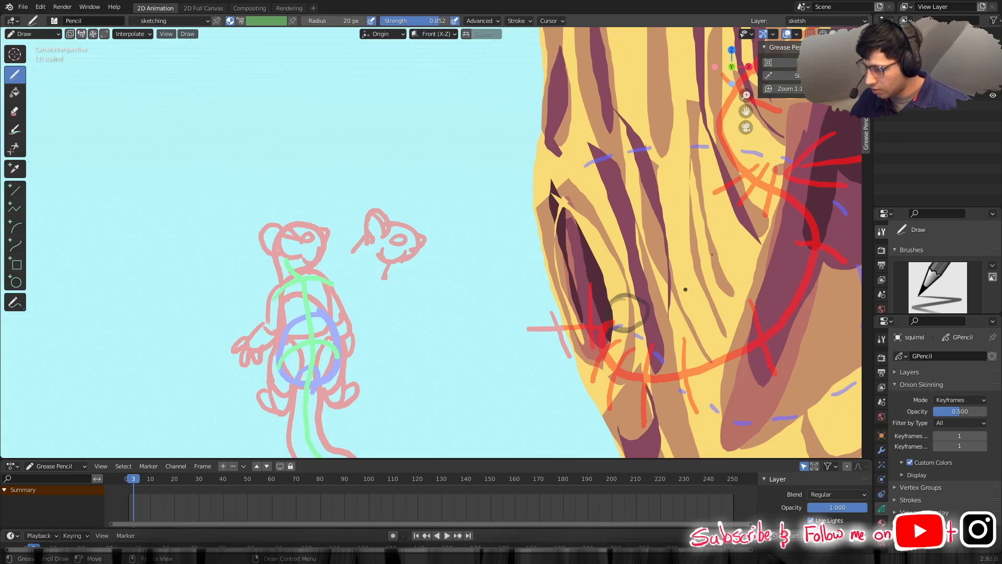
left_click(150, 479)
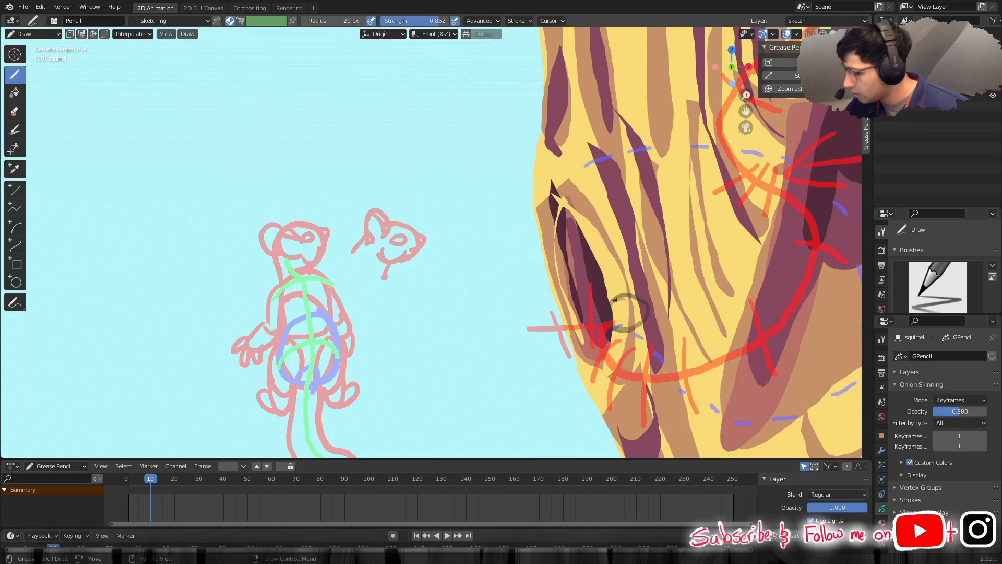
mouse_move(616, 297)
left_mouse_down()
mouse_move(604, 303)
mouse_move(618, 330)
mouse_move(633, 321)
mouse_move(615, 298)
mouse_move(633, 305)
left_mouse_up()
key("ctrl+z")
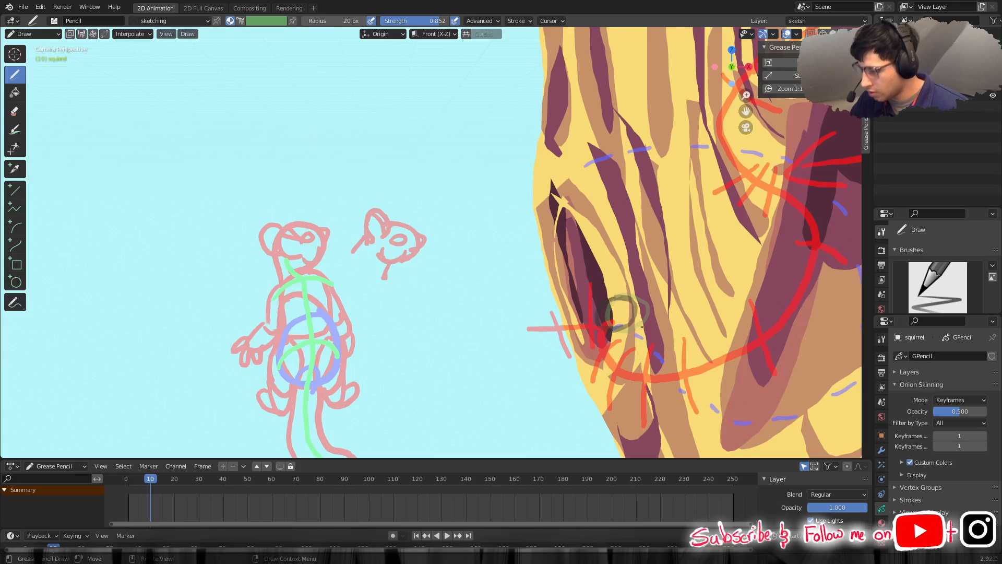
key("Left")
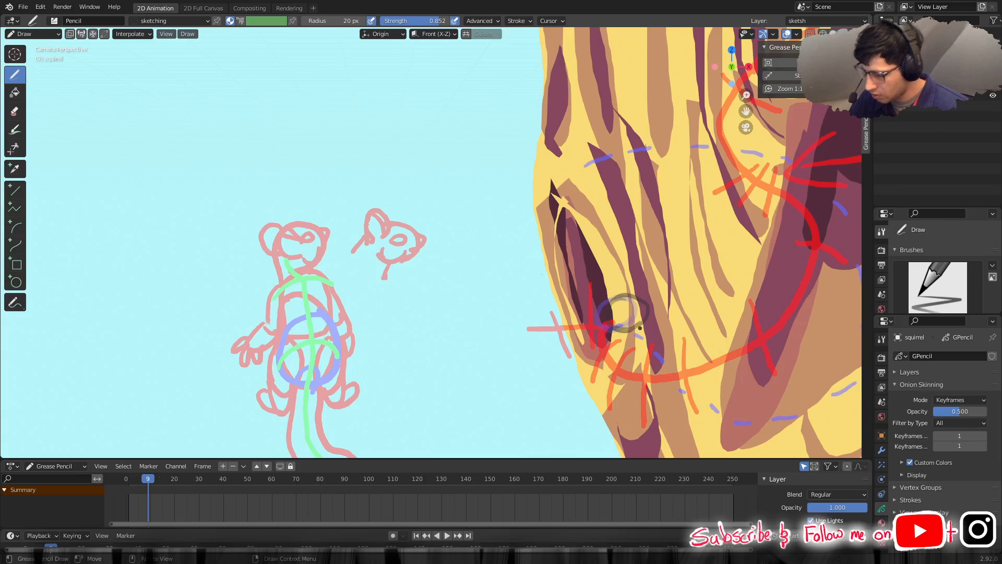
- Sketch the head circle at frame 13, placed further into the hollow, undoing the extra ear stroke
key("Up")
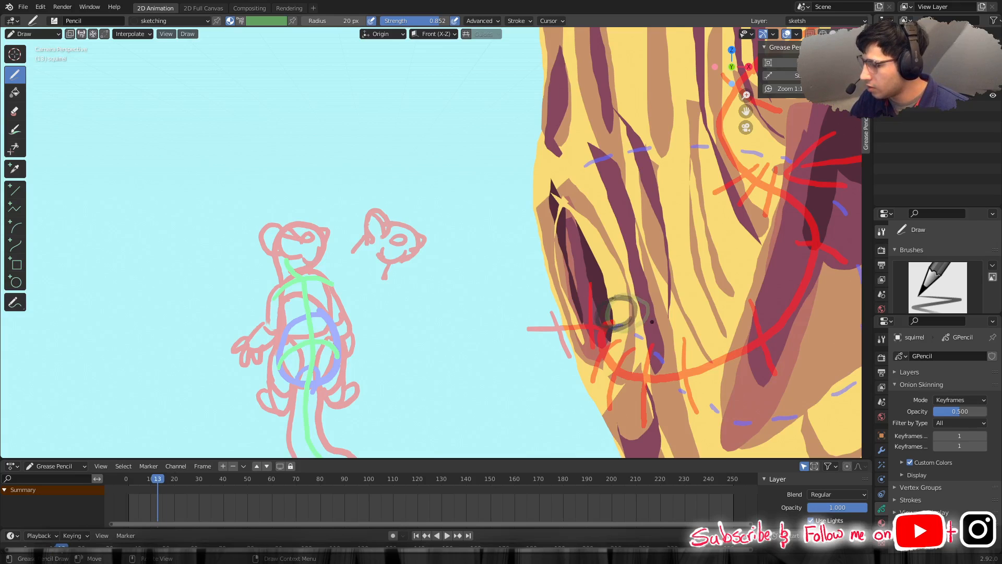
left_click(619, 308)
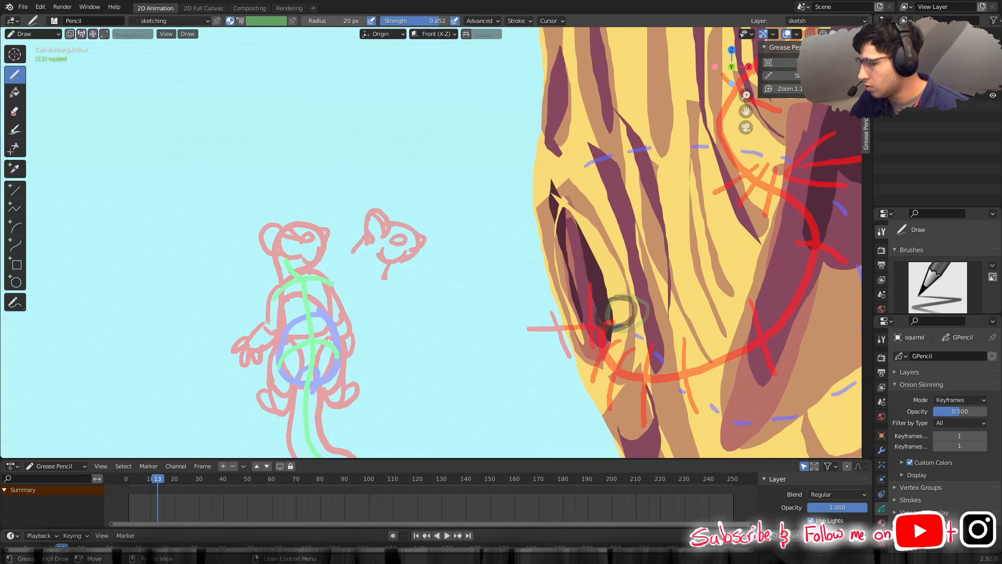
left_click_drag(573, 292, 619, 308)
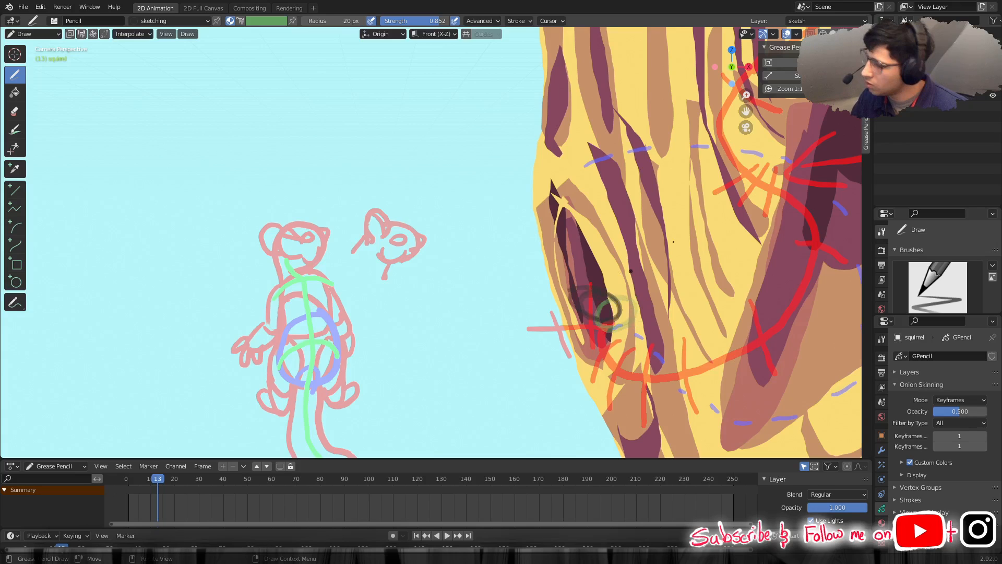
key("ctrl+z")
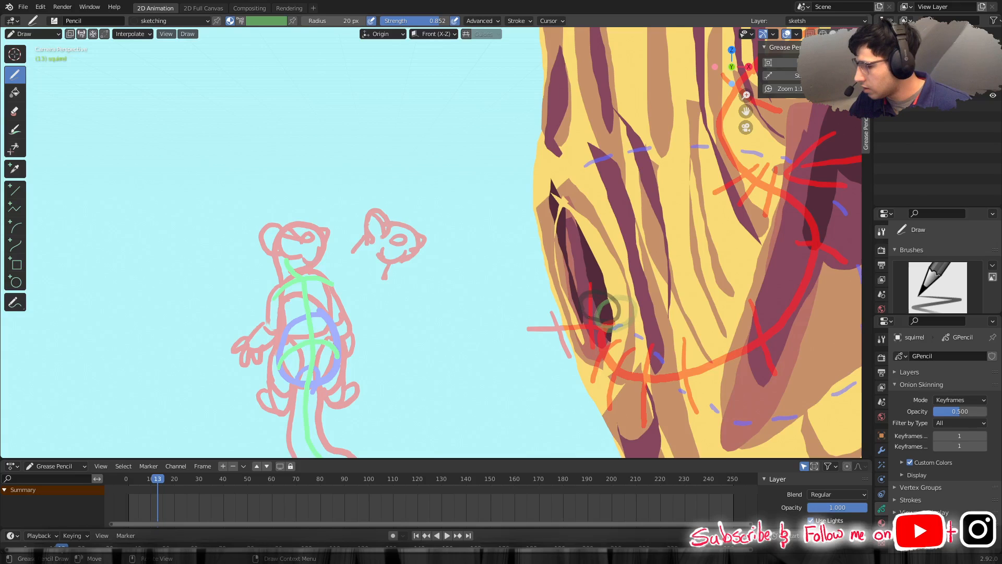
mouse_move(589, 316)
left_mouse_down()
mouse_move(606, 323)
mouse_move(610, 288)
left_mouse_up()
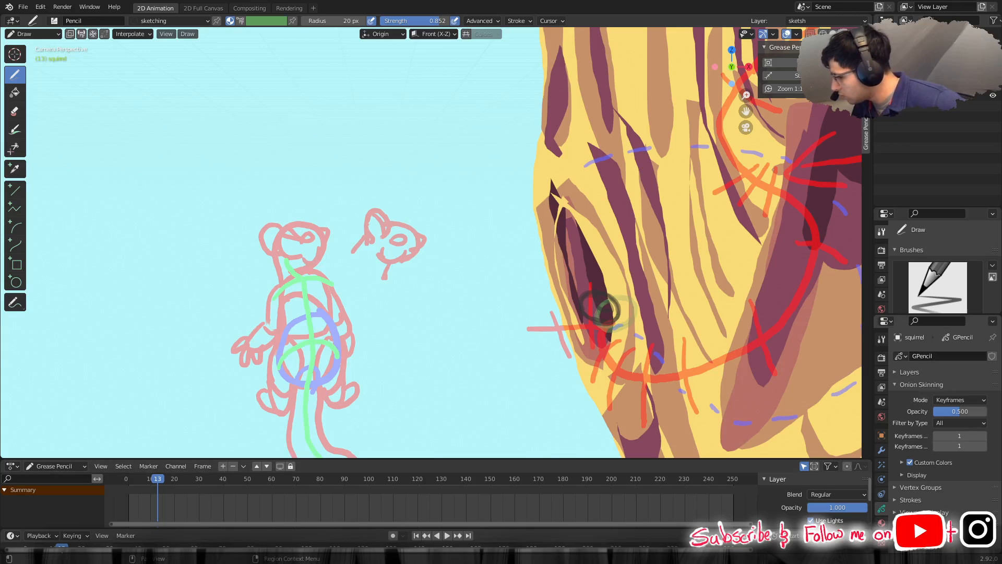
- Lower the opacity of the squirrel's path & foudation layer to 0.152, toggling its visibility to check its contents
left_click(881, 524)
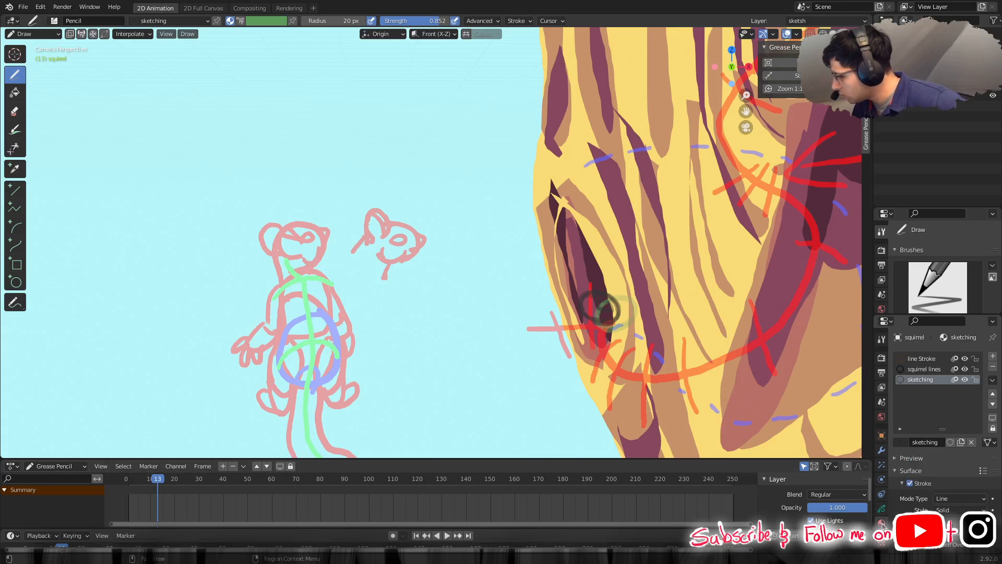
left_click(881, 508)
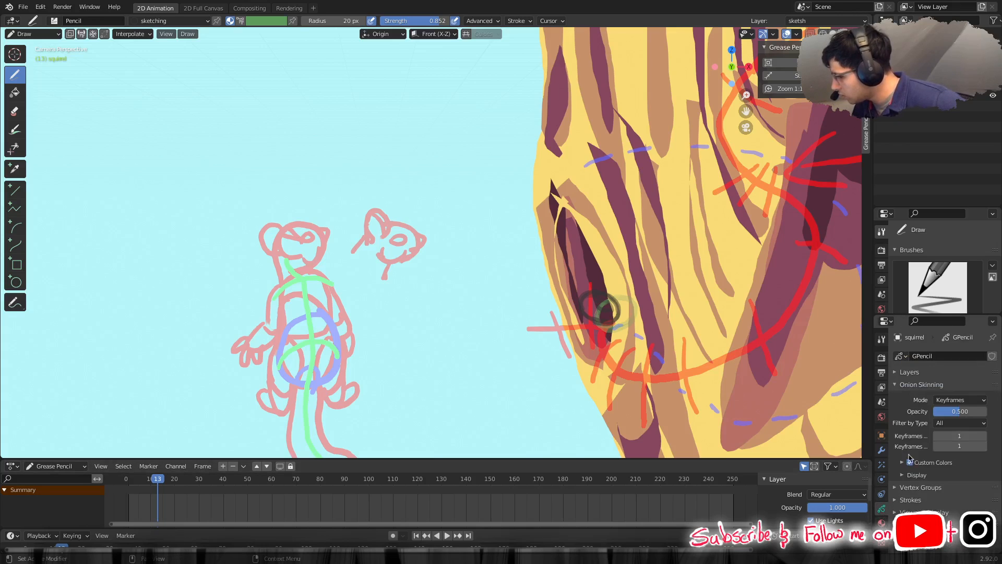
left_click(901, 356)
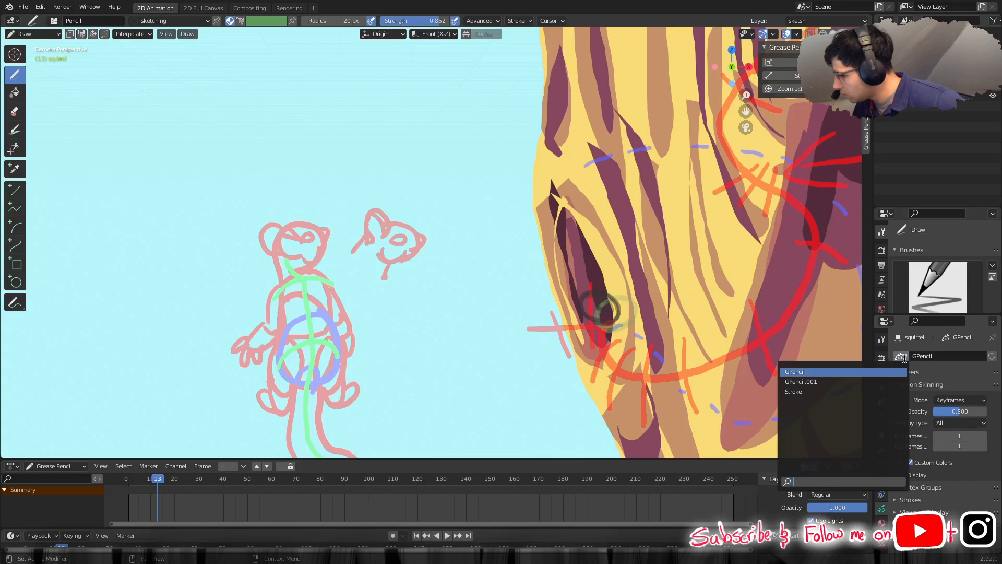
left_click(904, 359)
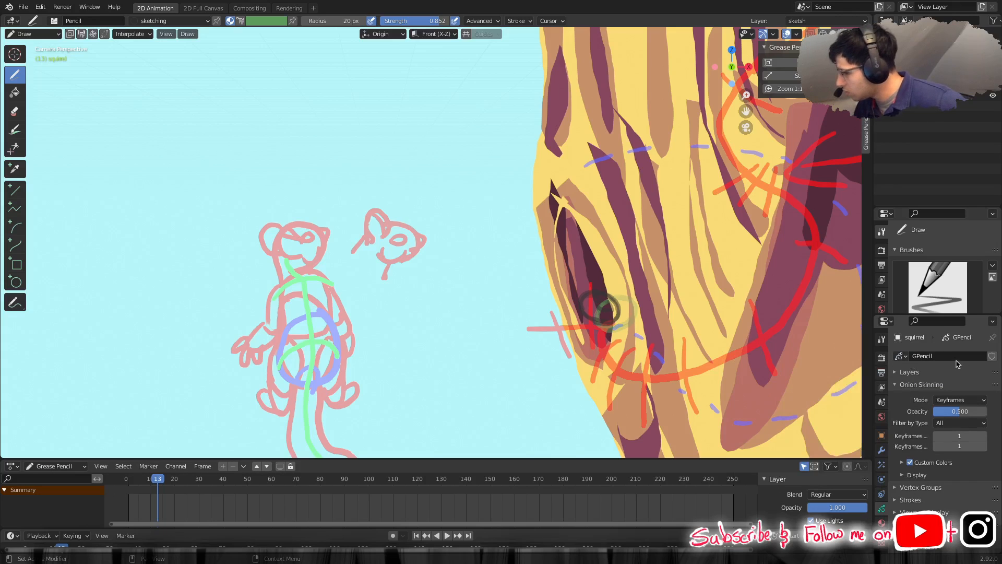
left_click(896, 372)
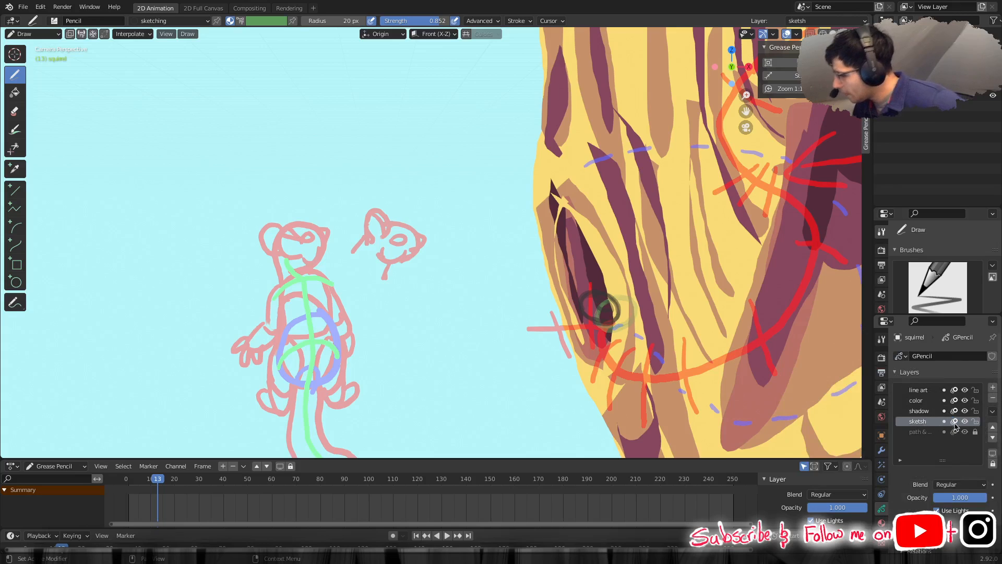
left_click(922, 433)
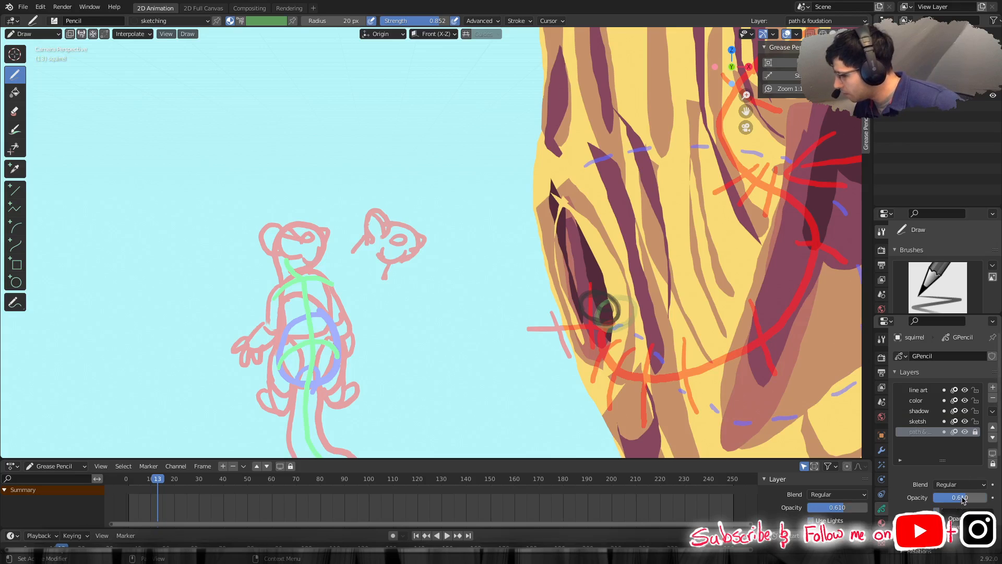
left_click(965, 431)
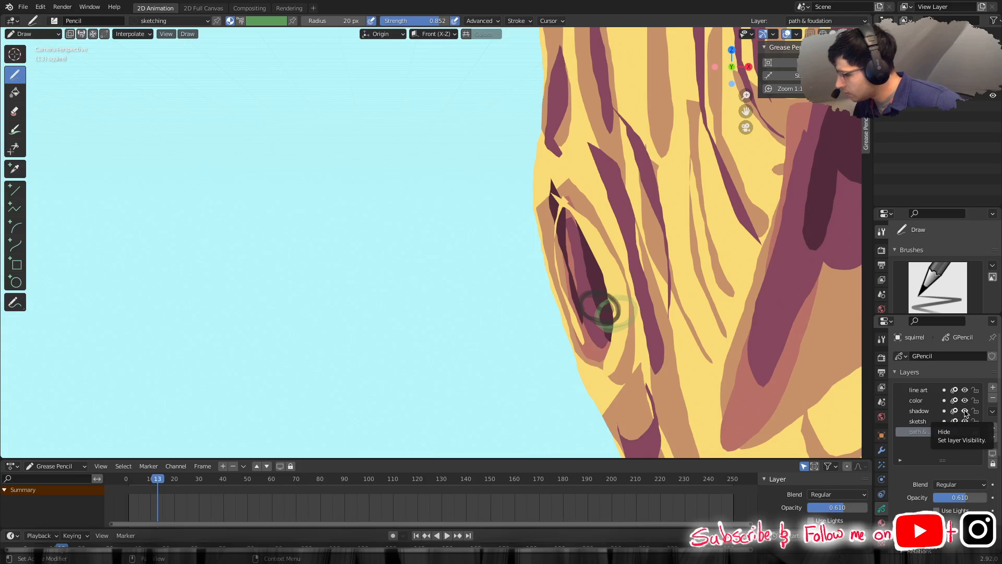
left_click(964, 433)
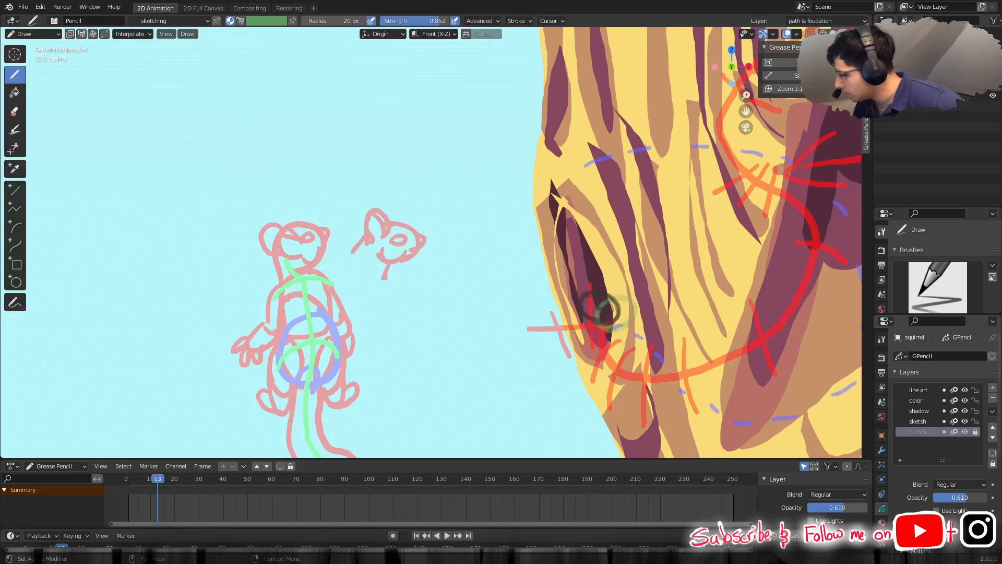
left_click_drag(960, 497, 935, 497)
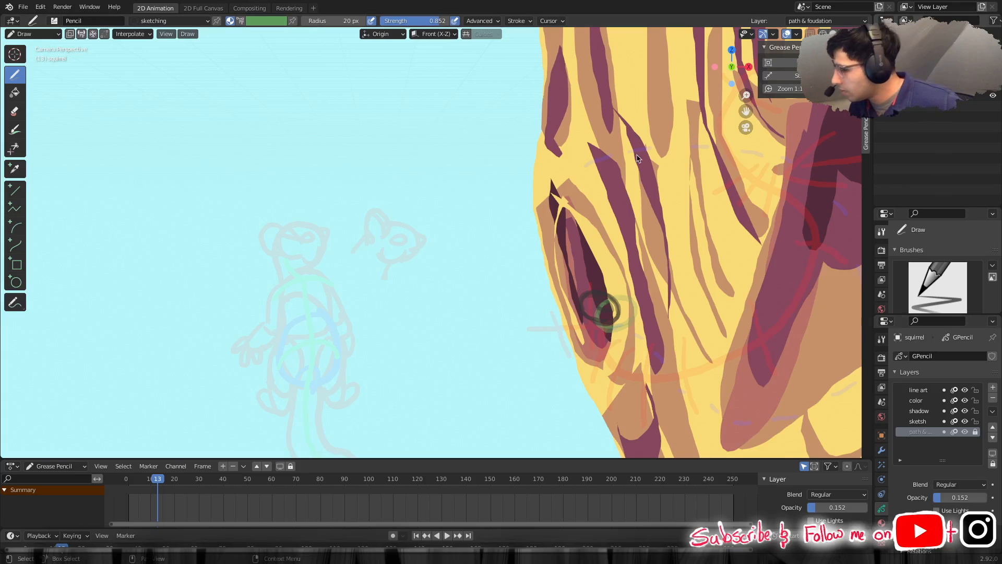
- In Object Mode, lower the opacity of the tree object's Fills layer to 0.800 and deselect the tree
key("ctrl+Tab")
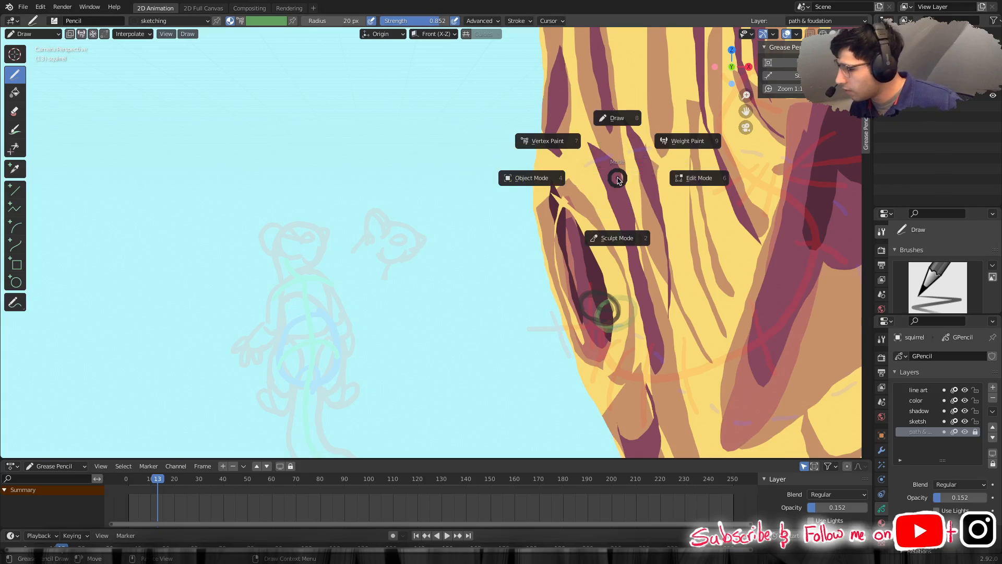
left_click(546, 182)
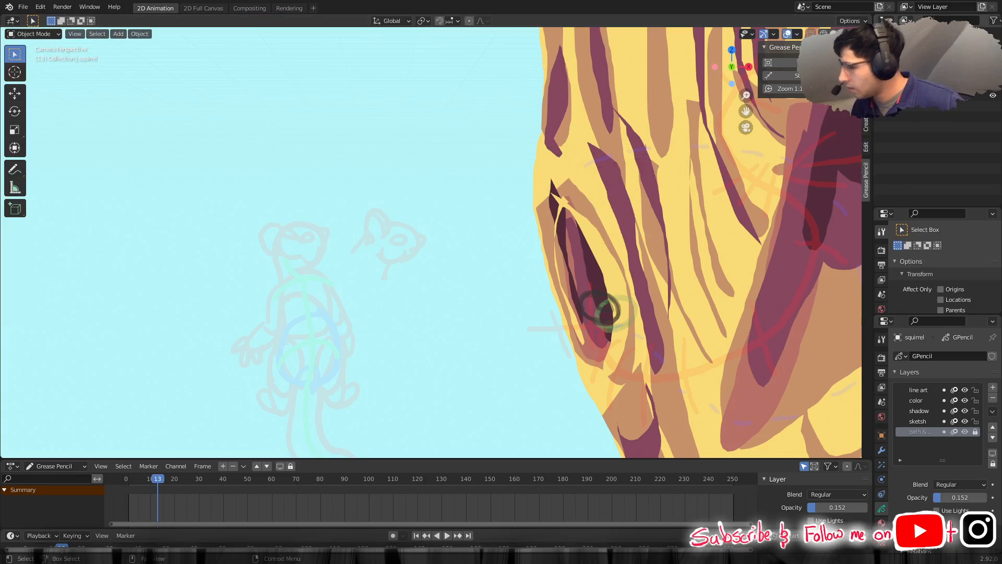
key("a")
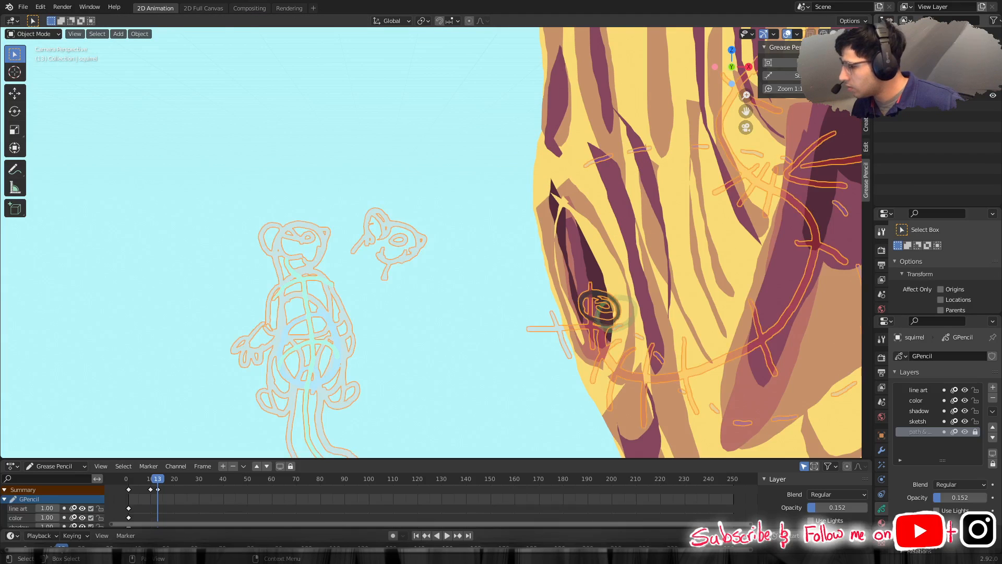
left_click(914, 95)
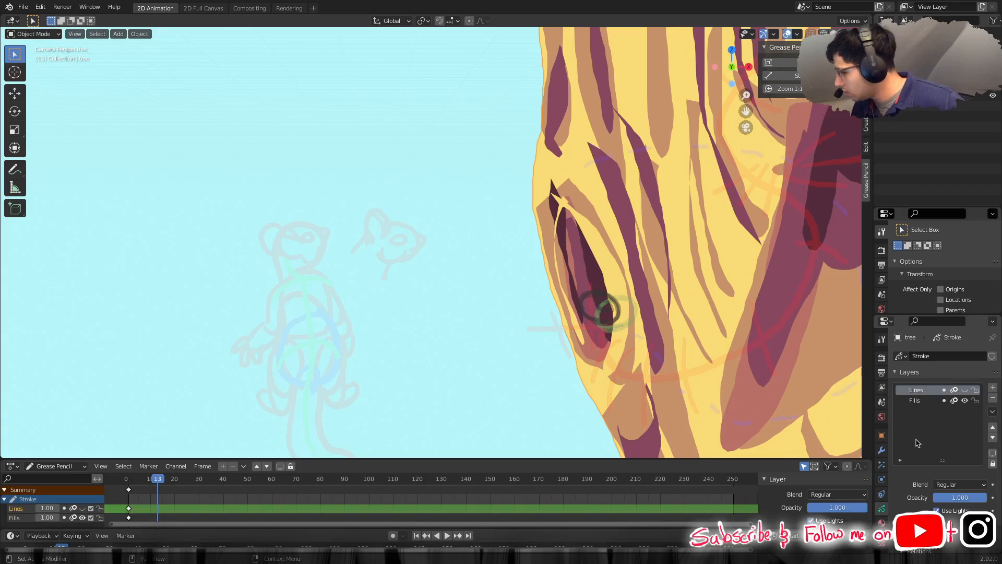
left_click(920, 401)
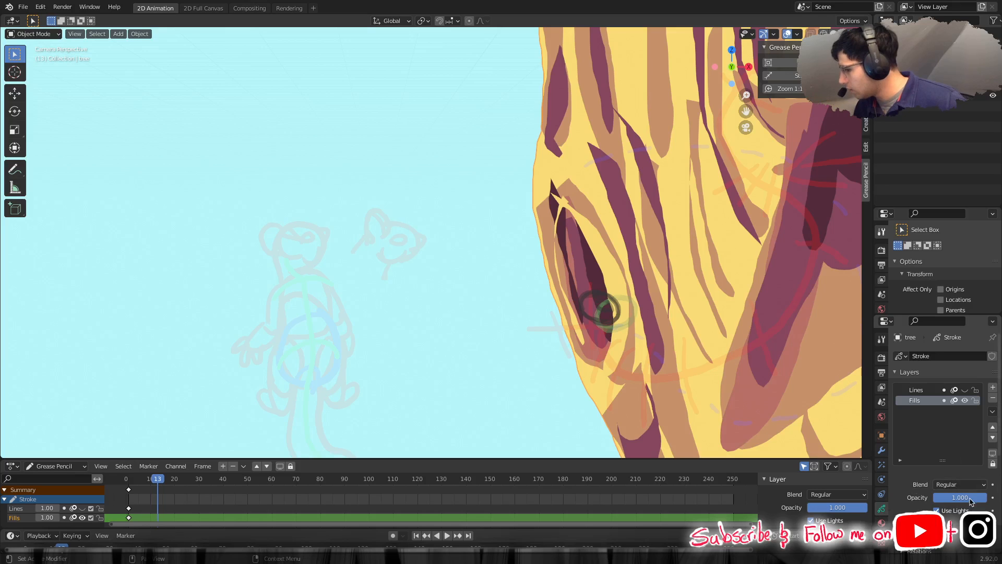
mouse_move(970, 500)
left_mouse_down()
mouse_move(934, 501)
mouse_move(973, 497)
left_mouse_up()
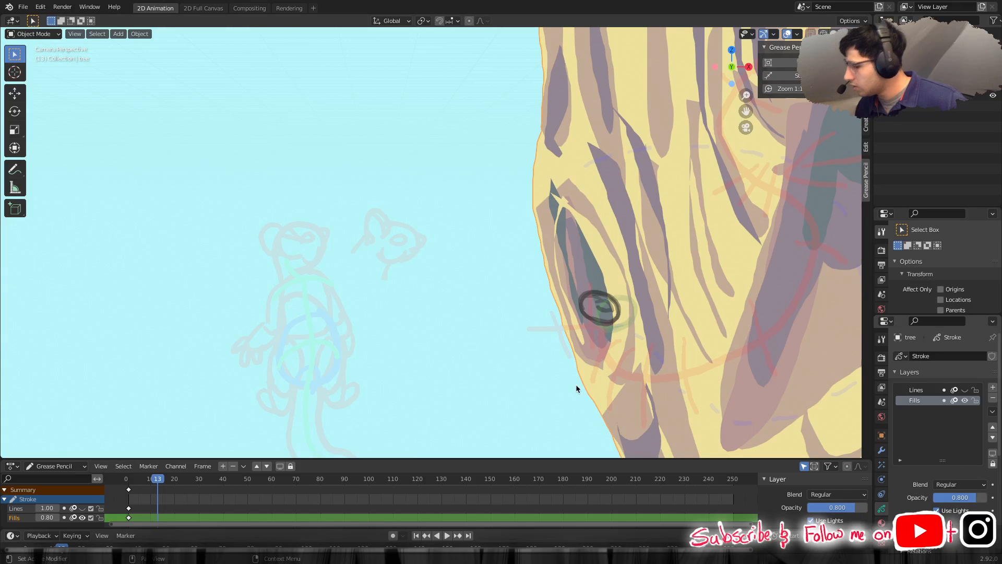
left_click(547, 384)
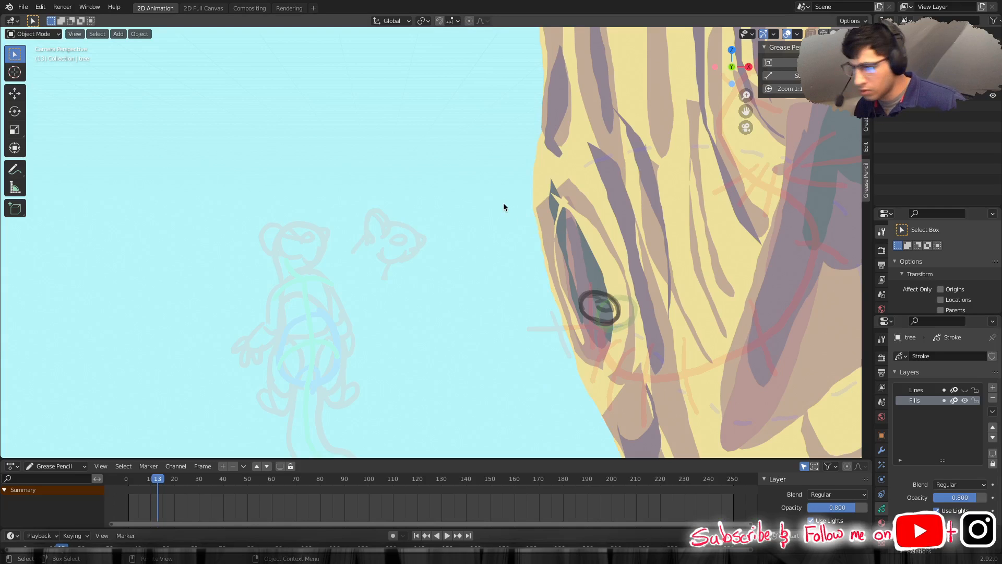
- Return to Draw Mode on the squirrel with the sketsh layer active and retrace the head circle at frame 13
left_click(601, 321)
key("ctrl+Tab")
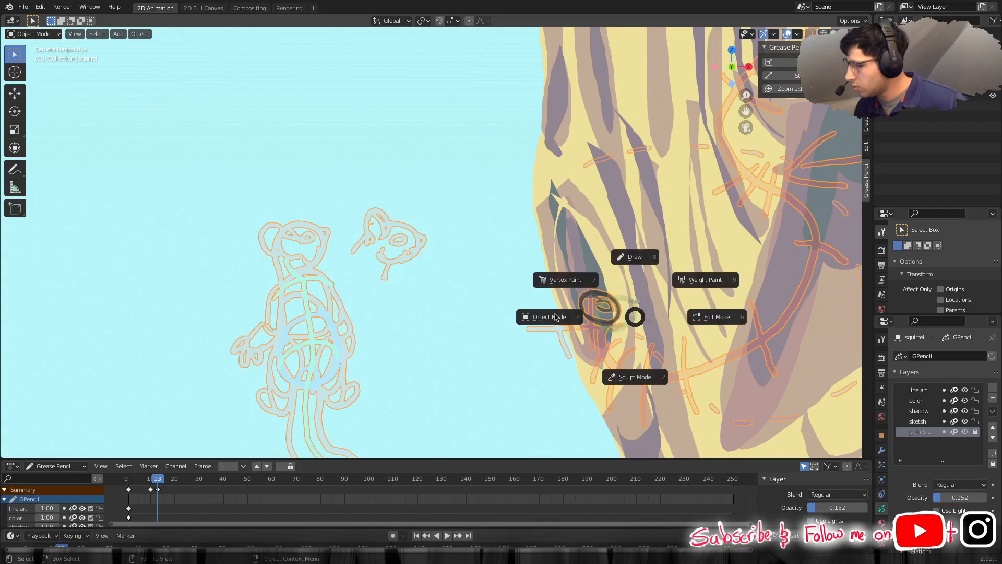
left_click(634, 256)
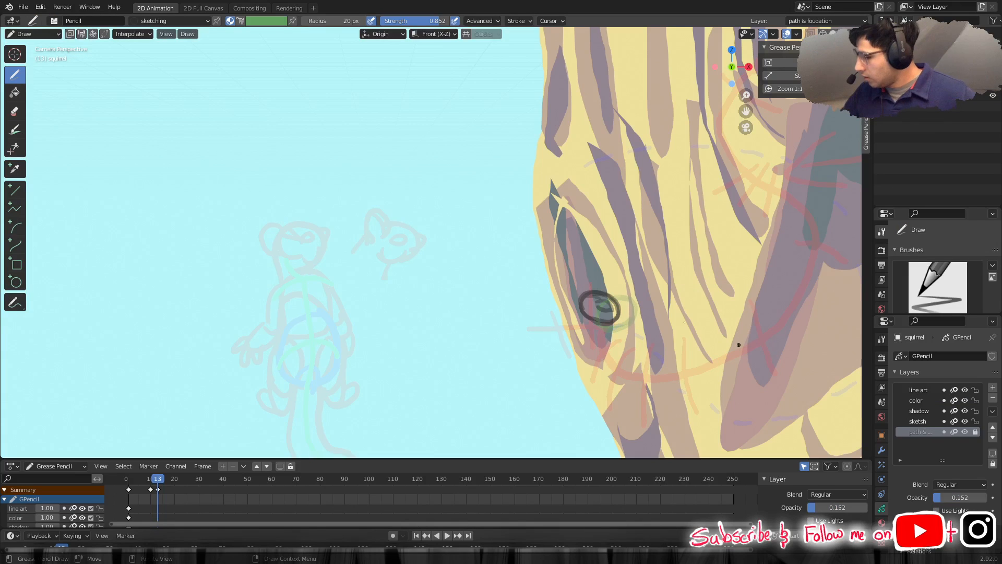
left_click(619, 303)
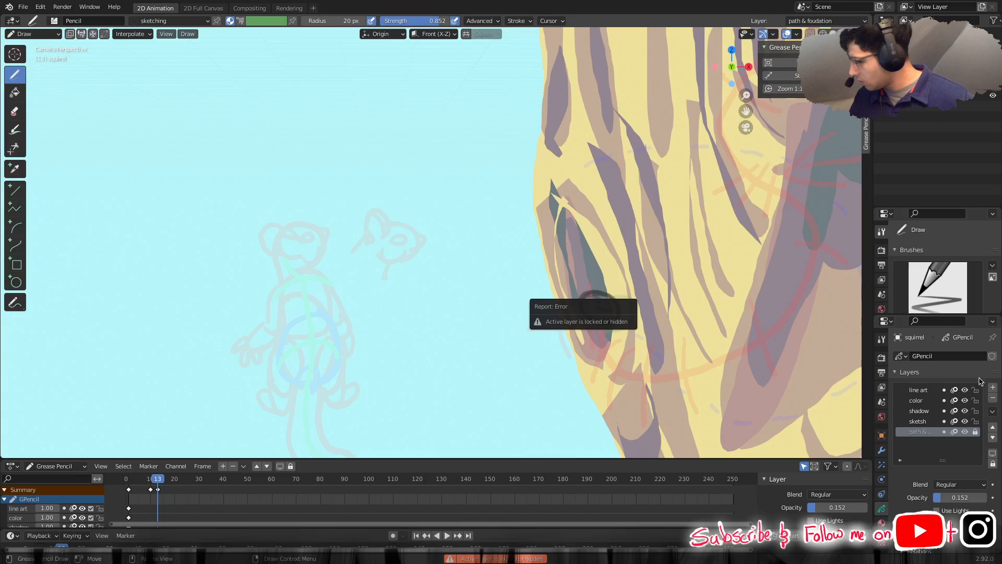
left_click(930, 421)
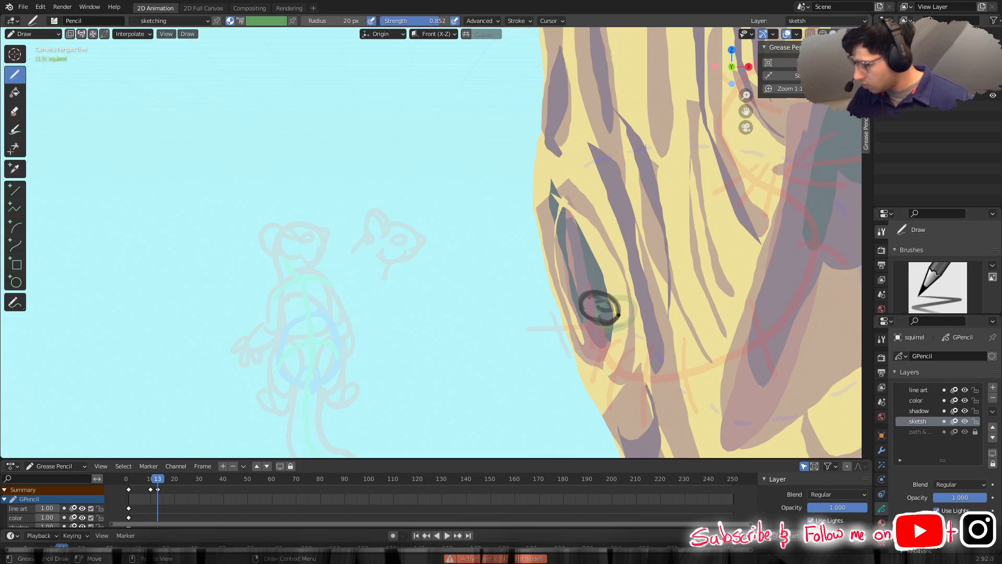
left_click_drag(579, 291, 578, 299)
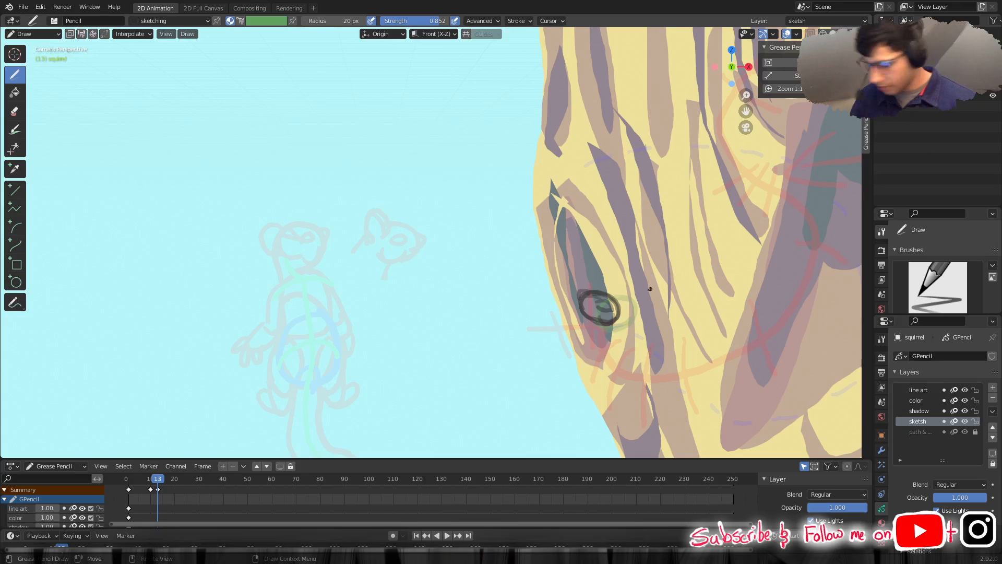
- At frame 15, sketch the squirrel's tilted head with snout and ears poking out over the hollow's outer edge
key("Right")
key("Right")
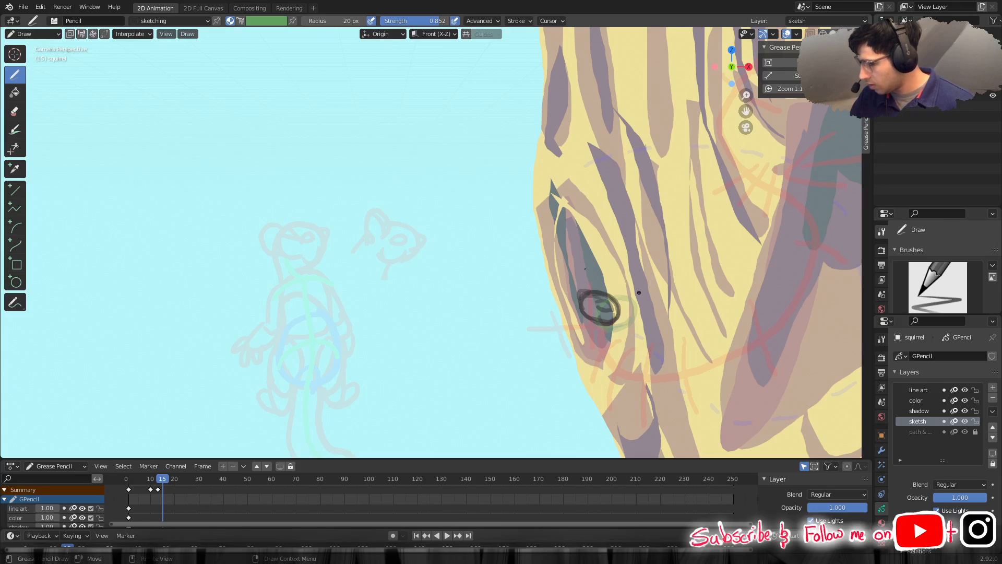
mouse_move(569, 275)
left_mouse_down()
mouse_move(574, 298)
mouse_move(556, 281)
left_mouse_up()
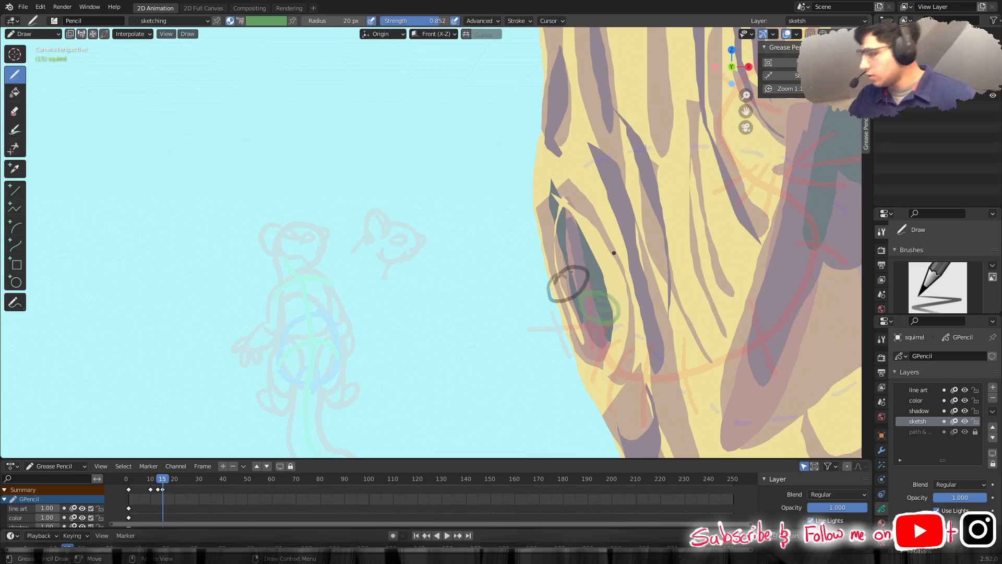
mouse_move(557, 269)
left_mouse_down()
mouse_move(551, 288)
mouse_move(581, 300)
mouse_move(585, 267)
mouse_move(555, 274)
left_mouse_up()
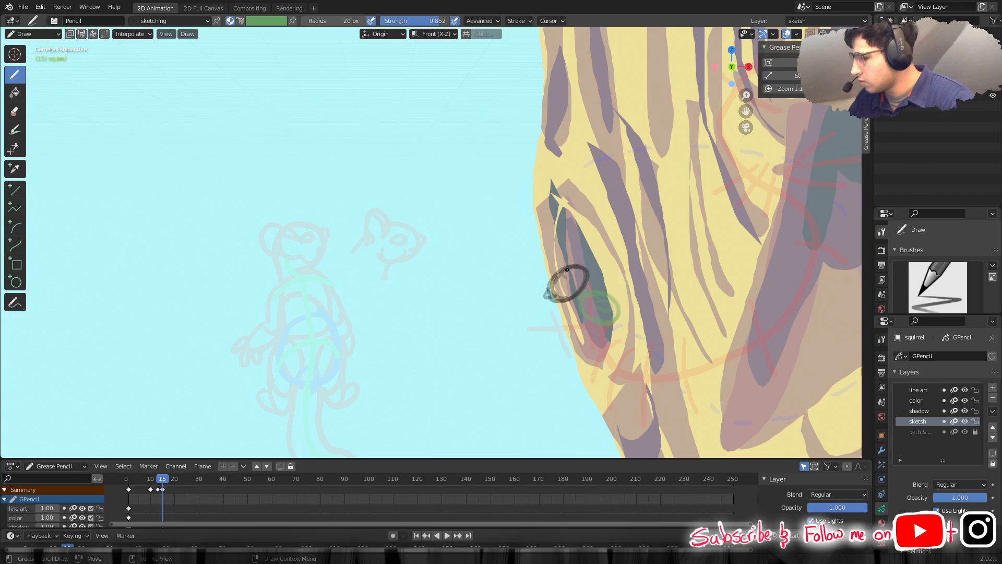
mouse_move(567, 269)
left_mouse_down()
mouse_move(586, 249)
mouse_move(580, 271)
left_mouse_up()
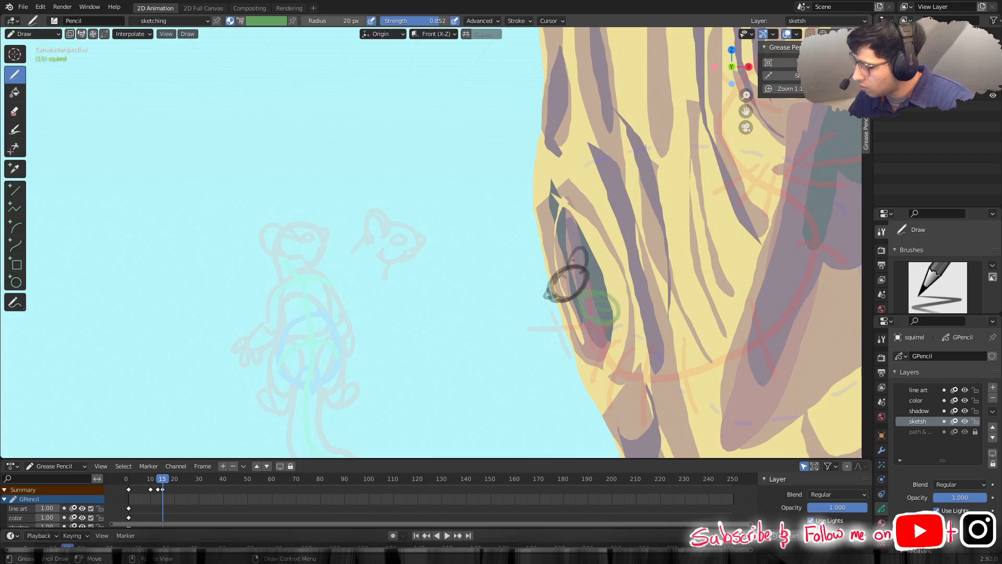
left_click_drag(558, 267, 567, 251)
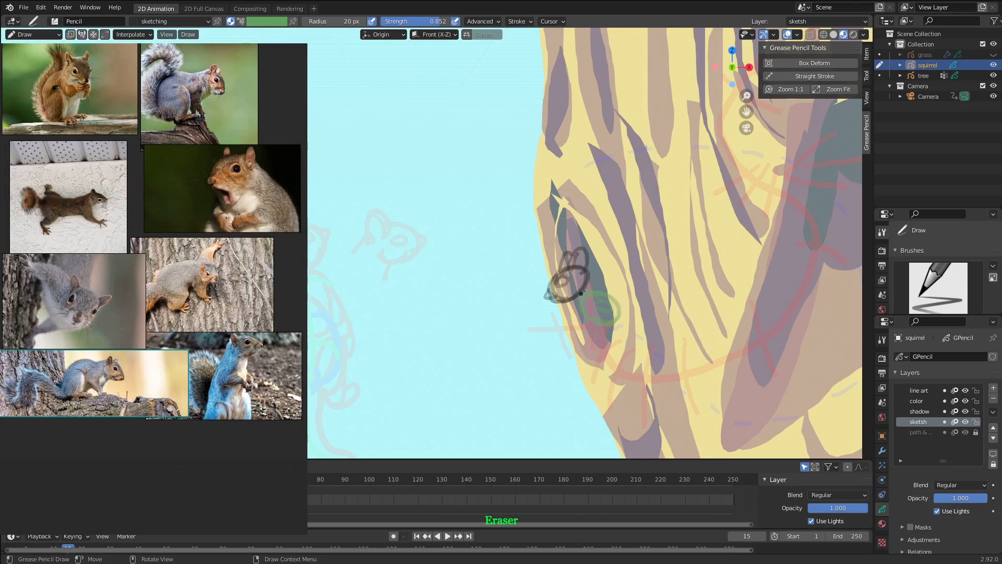
- Erase part of the head outline at frame 15, sketch the cheek and neck lines and strengthen the ear
left_click_drag(581, 292, 586, 287, "ctrl")
left_click_drag(563, 297, 591, 282)
left_click_drag(578, 308, 571, 300)
left_click_drag(587, 274, 581, 266)
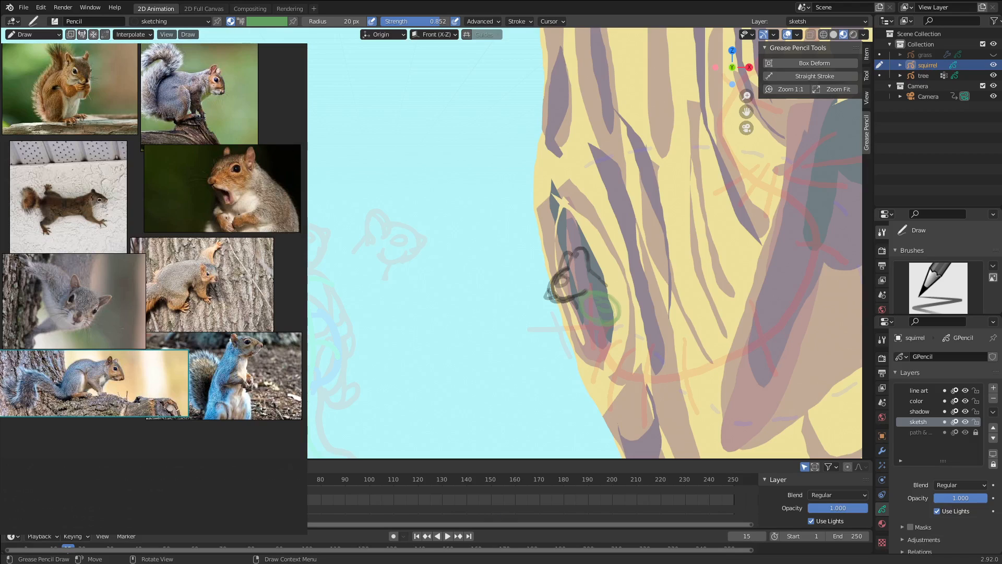
left_click_drag(573, 268, 578, 253)
- Sketch the squirrel's back and belly inside the hollow, undoing the last stroke and erasing the lower belly lines
mouse_move(588, 293)
left_mouse_down()
mouse_move(586, 312)
mouse_move(600, 310)
left_mouse_up()
left_click_drag(589, 326, 583, 354)
left_click_drag(599, 319, 585, 349)
key("ctrl+z")
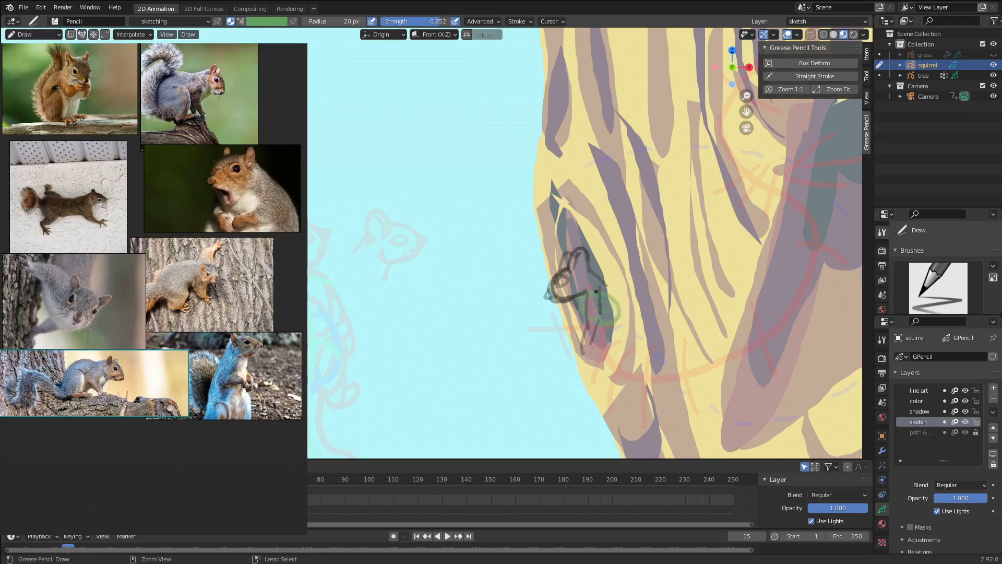
left_click_drag(590, 329, 583, 355, "ctrl")
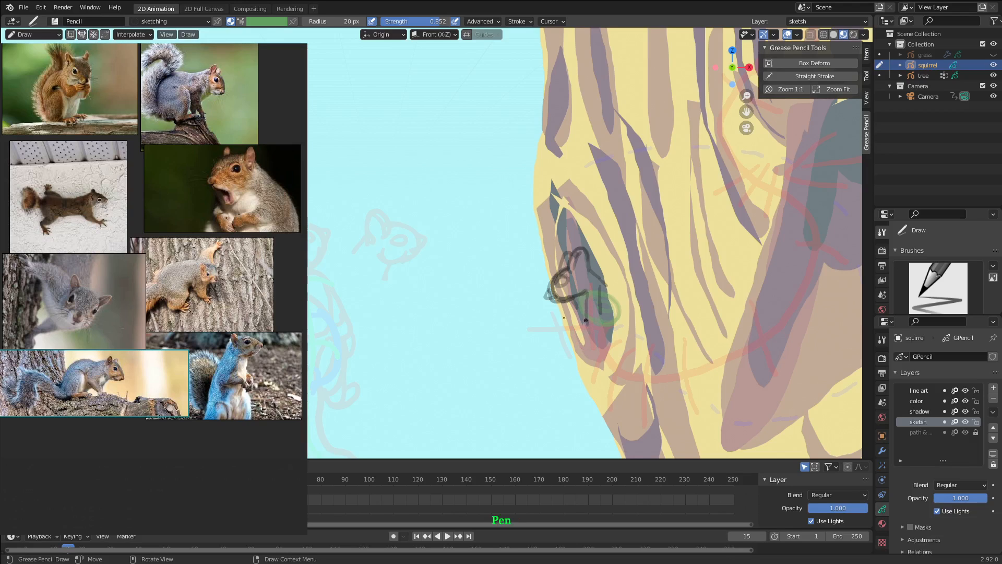
- Sketch the forelegs reaching over the hollow's edge and the lower body below them, erasing the stray line ends
mouse_move(565, 317)
left_mouse_down()
mouse_move(596, 329)
mouse_move(601, 304)
left_mouse_up()
left_click_drag(579, 300, 585, 307)
left_click_drag(593, 330, 601, 337)
left_click_drag(601, 340, 605, 353)
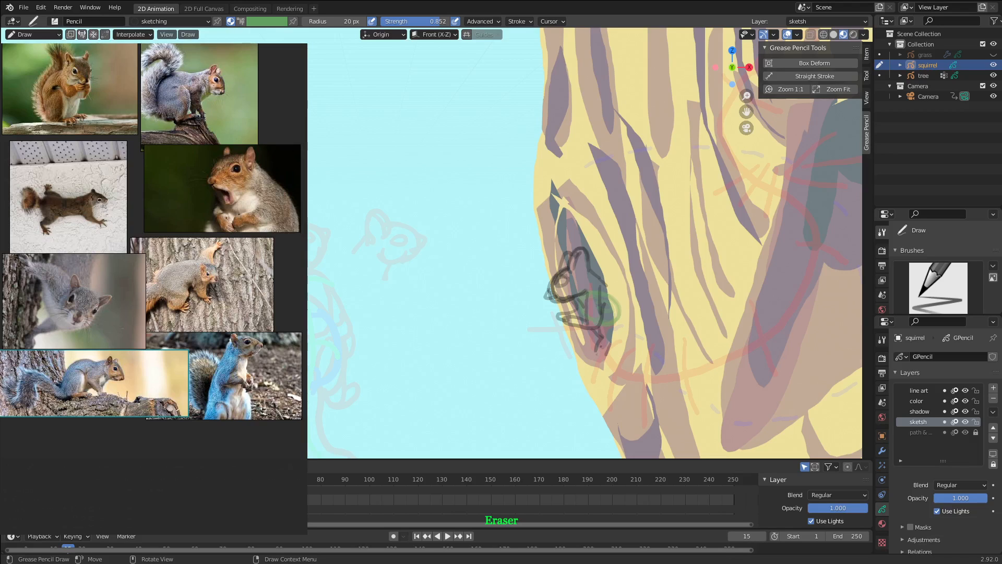
mouse_move(600, 345)
left_mouse_down("ctrl")
mouse_move(608, 349)
mouse_move(605, 337)
left_mouse_up("ctrl")
- Move the emerging pose's keyframe from frame 15 further along the timeline and play the motion from frame 13
left_click_drag(163, 478, 158, 479)
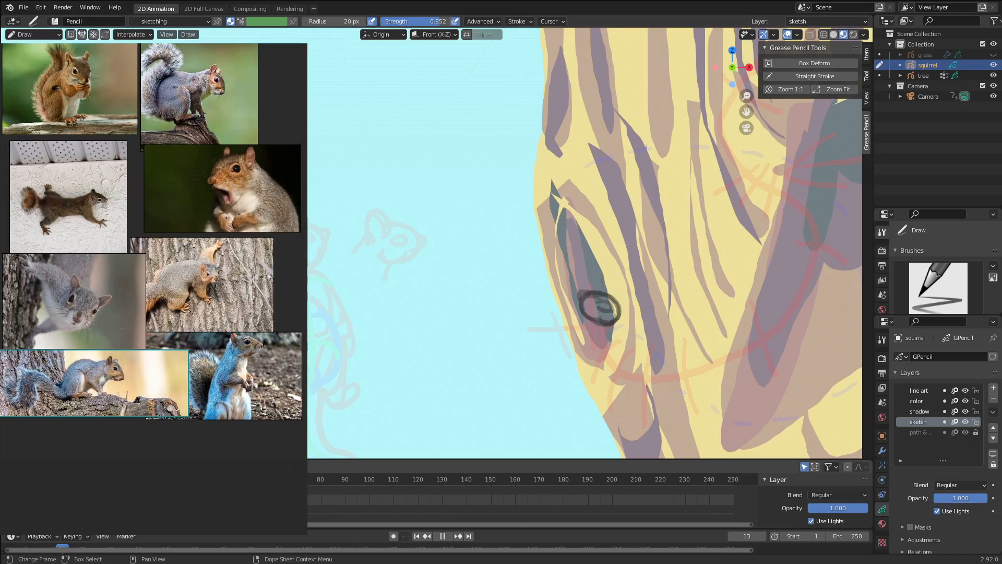
key("space")
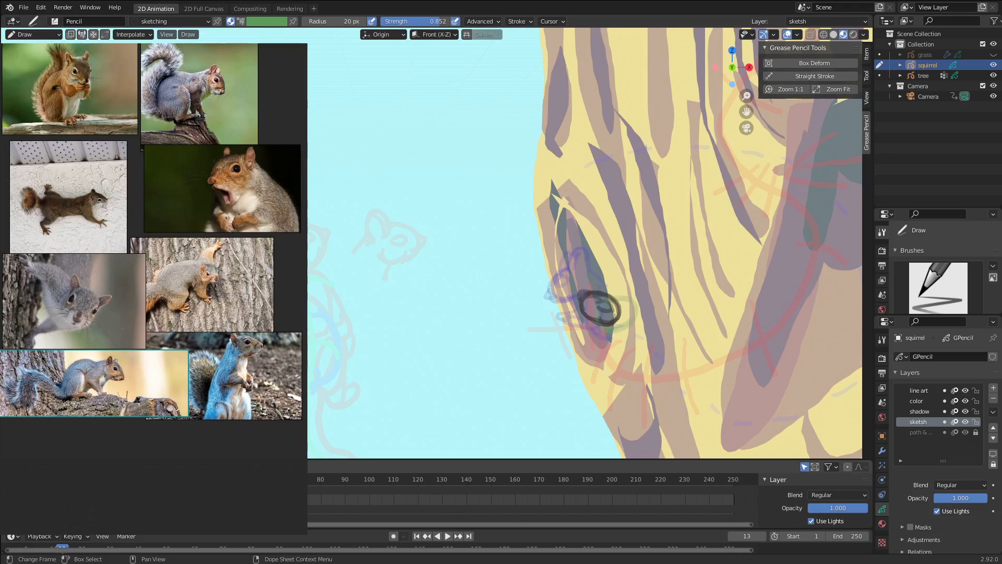
key("g")
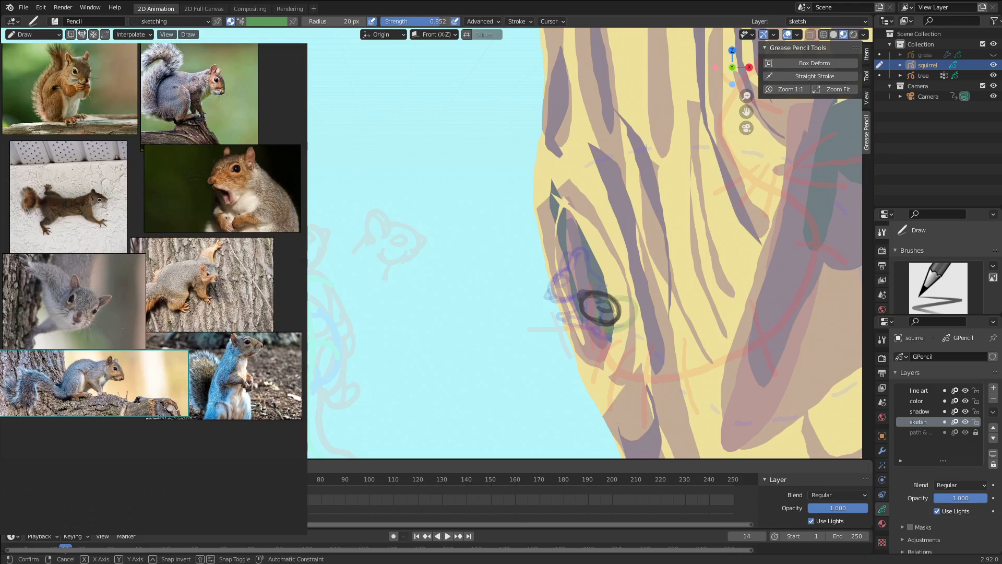
key("Return")
key("space")
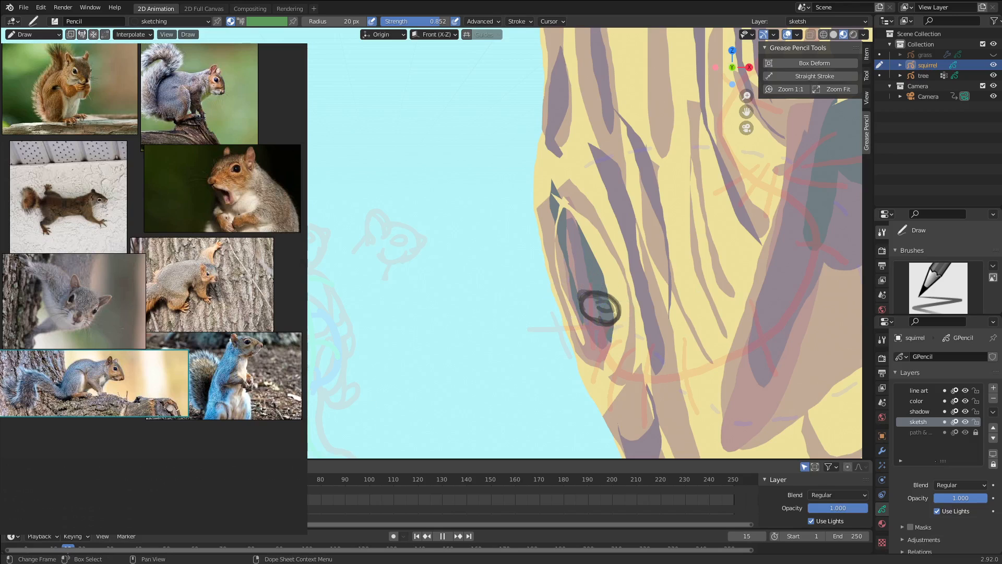
key("space")
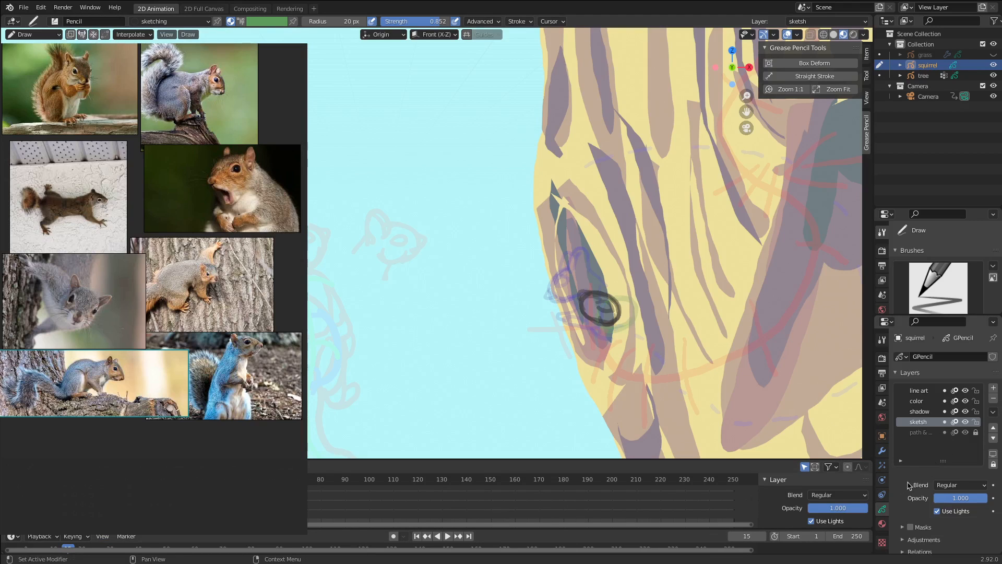
- Set the onion skinning to show 3 keyframes before and 3 keyframes after the current one
scroll(909, 501, "down", 3)
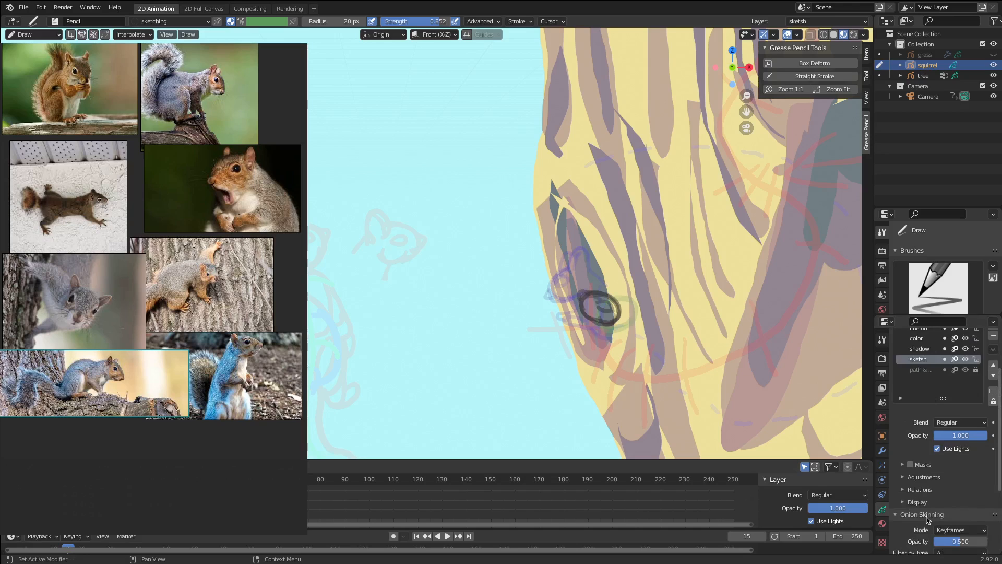
scroll(927, 519, "down", 4)
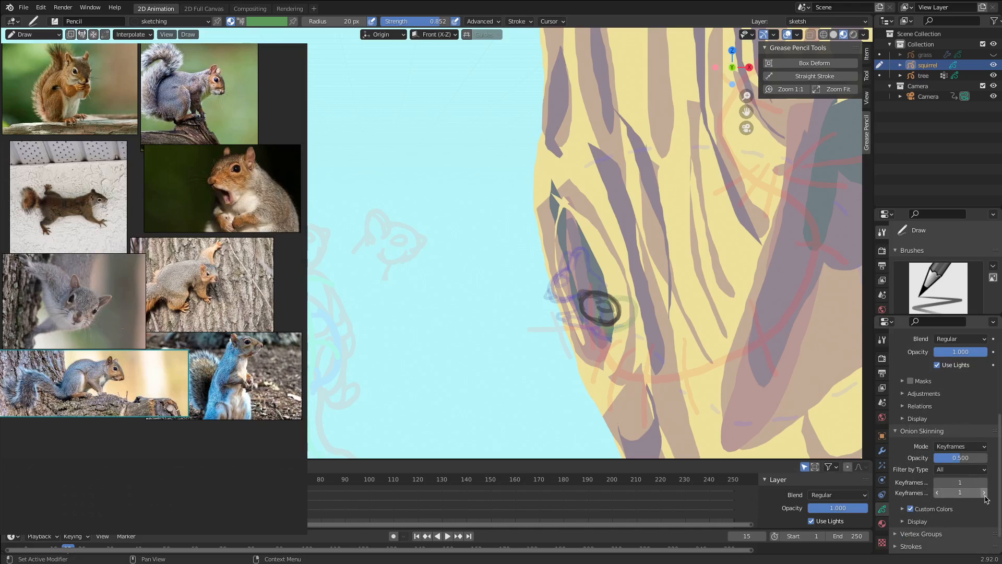
left_click(985, 494)
left_click(984, 494)
left_click(984, 482)
left_click(984, 483)
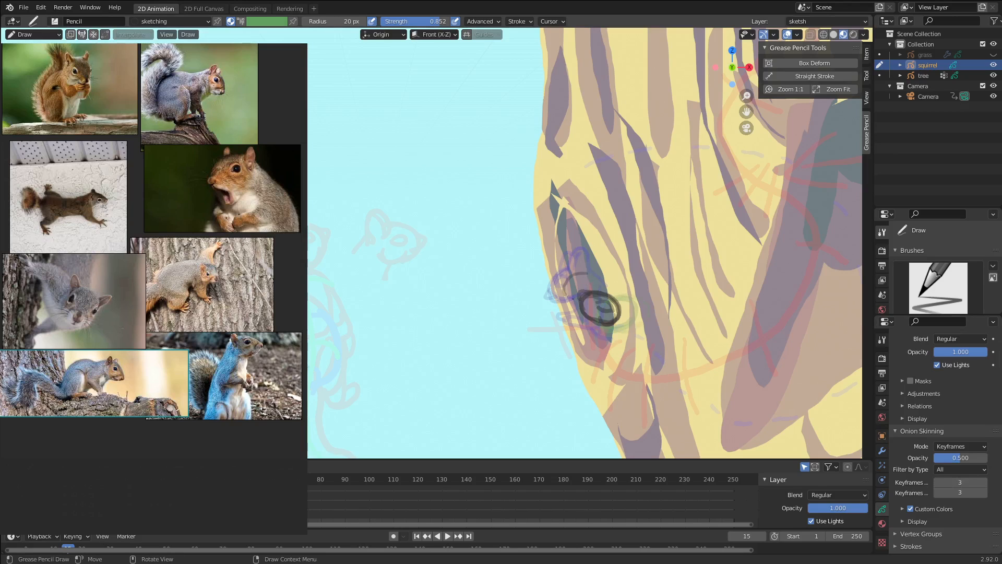
- At frame 15, sketch an in-between pose with the head oval, ear and body set deeper inside the hollow
mouse_move(598, 282)
left_mouse_down()
mouse_move(586, 270)
mouse_move(561, 287)
mouse_move(566, 294)
mouse_move(607, 272)
mouse_move(595, 285)
left_mouse_up()
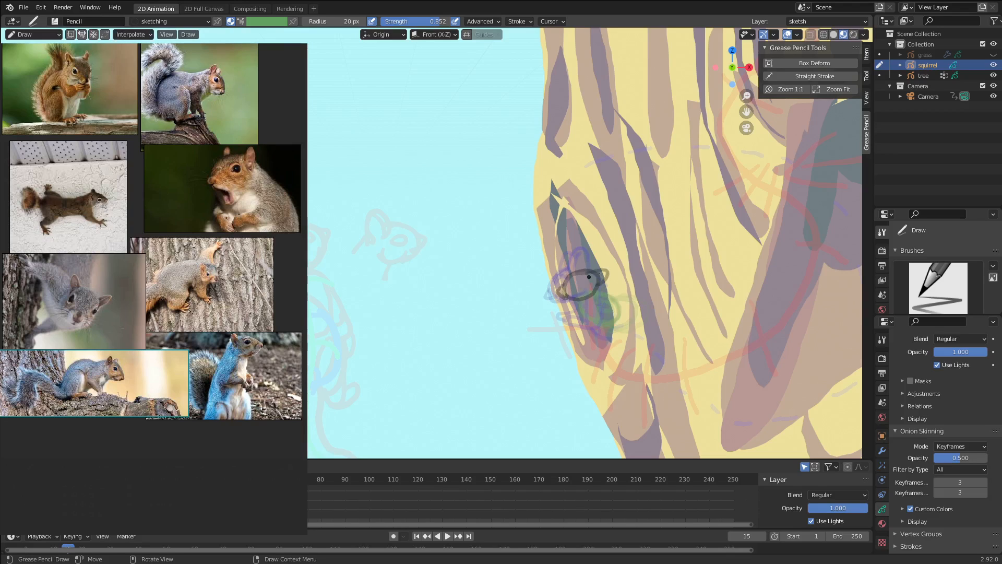
mouse_move(581, 270)
left_mouse_down()
mouse_move(600, 266)
mouse_move(584, 285)
mouse_move(575, 277)
left_mouse_up()
mouse_move(590, 302)
left_mouse_down()
mouse_move(581, 335)
mouse_move(600, 295)
left_mouse_up()
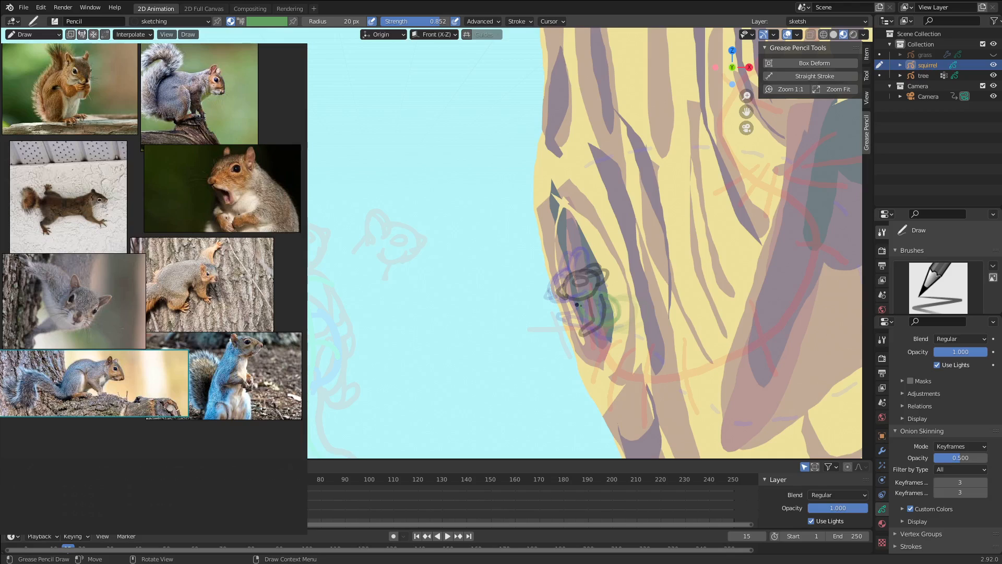
left_click_drag(578, 303, 587, 320)
mouse_move(600, 287)
left_mouse_down()
mouse_move(616, 296)
mouse_move(599, 340)
mouse_move(574, 329)
left_mouse_up()
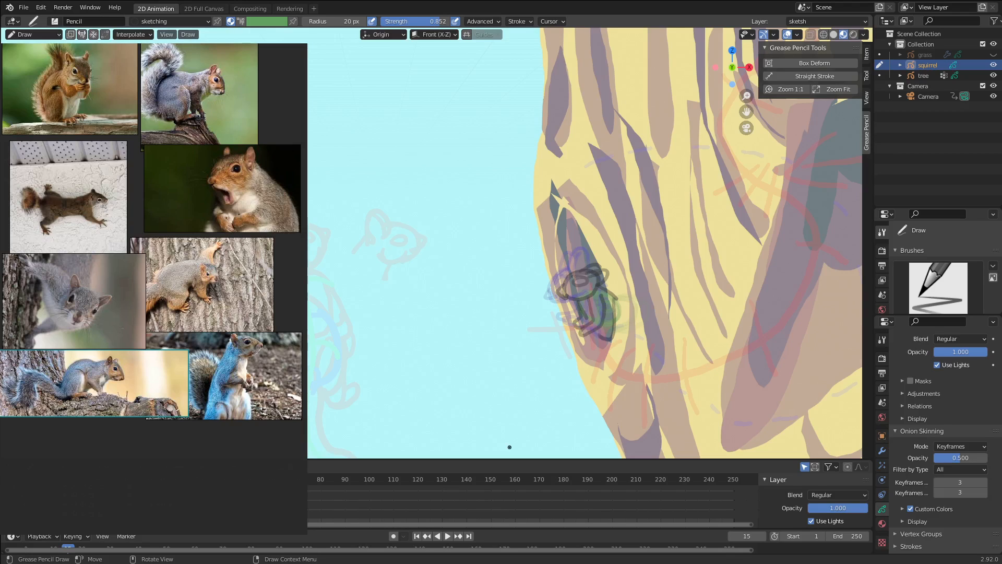
- Undo the first snout stroke of the in-between pose and redraw its ear and snout lines
left_click_drag(562, 294, 558, 283)
key("ctrl+z")
left_click_drag(595, 272, 584, 267)
left_click_drag(561, 291, 561, 293)
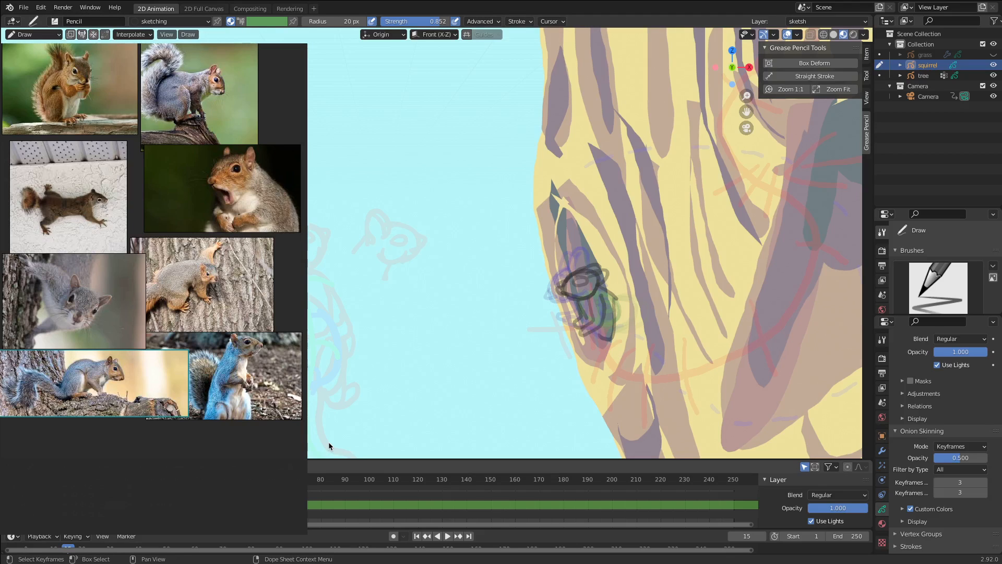
- Play back the rough squirrel motion to check the in-between, stopping at frame 23
key("Up")
key("shift+ctrl+space")
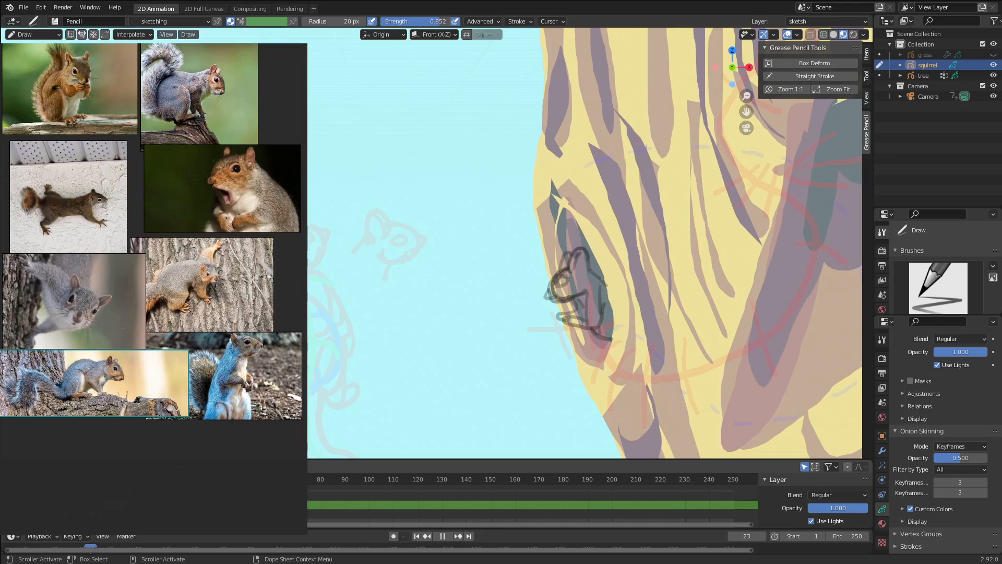
key("space")
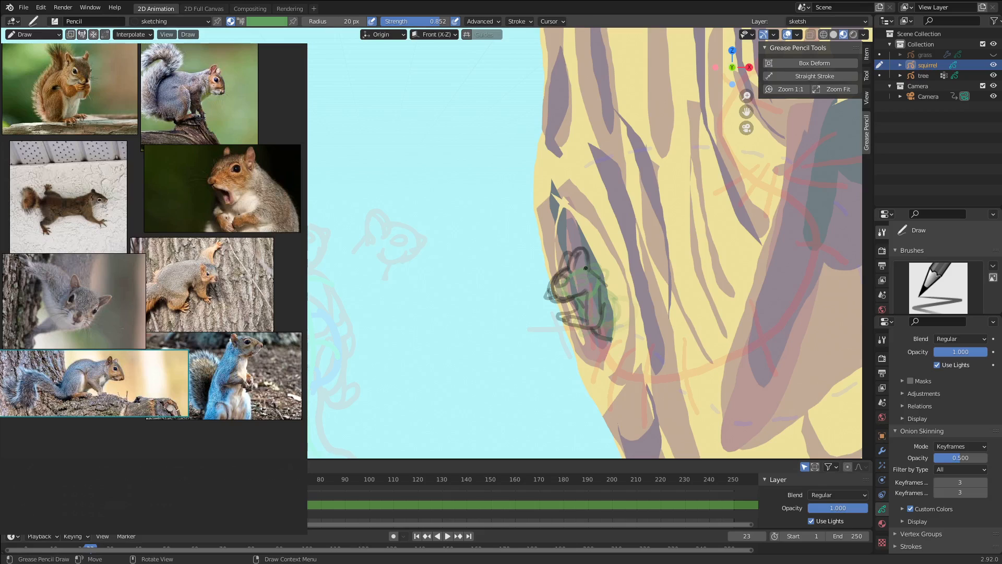
- At frame 23, sketch a front-facing squirrel pose inside the hollow with a round head, upright ears, muzzle and oval body
mouse_move(580, 267)
left_mouse_down()
mouse_move(584, 299)
mouse_move(569, 267)
left_mouse_up()
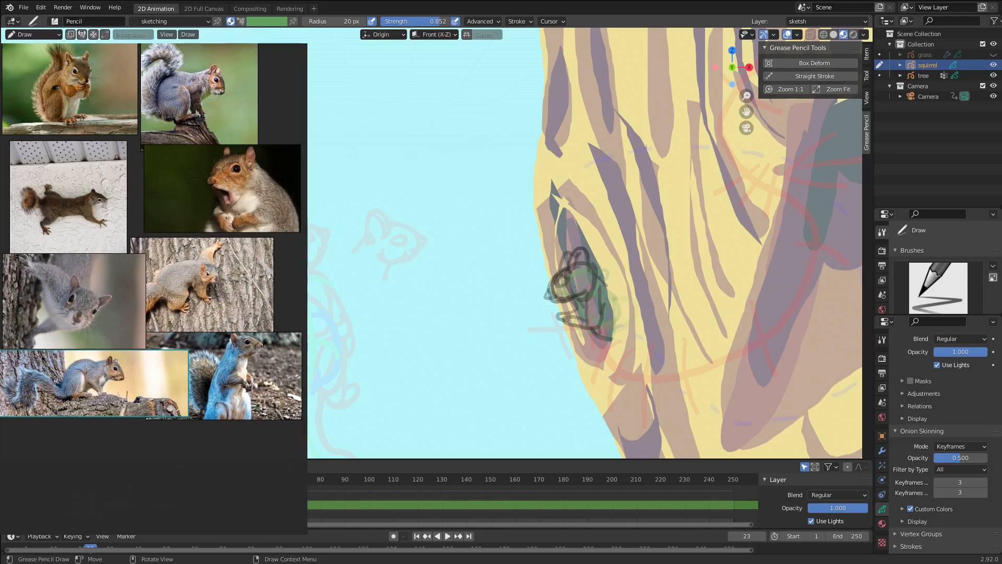
left_click_drag(568, 267, 576, 287)
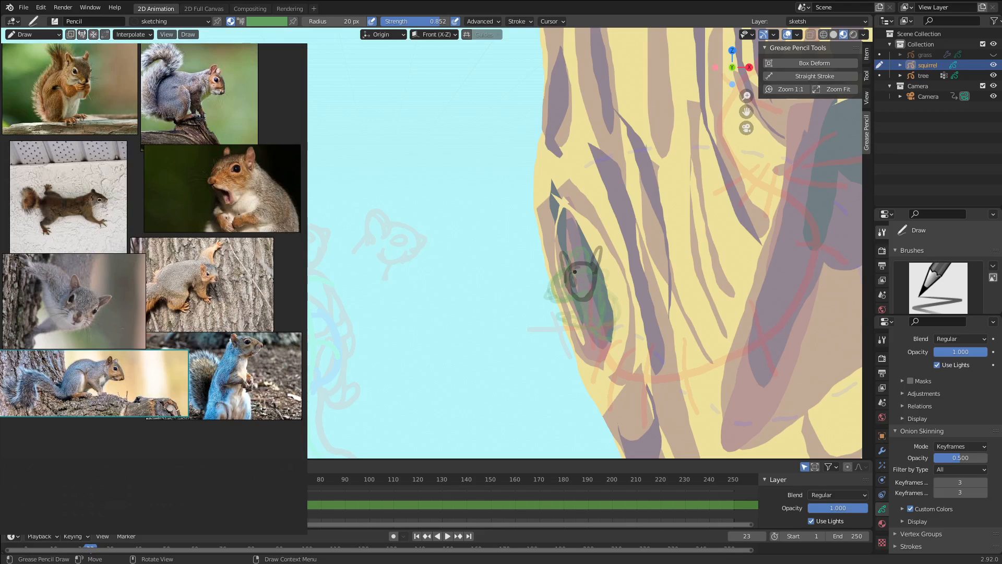
left_click_drag(588, 290, 594, 270)
key("ctrl+z")
left_click_drag(589, 273, 594, 286)
left_click_drag(589, 298, 608, 301)
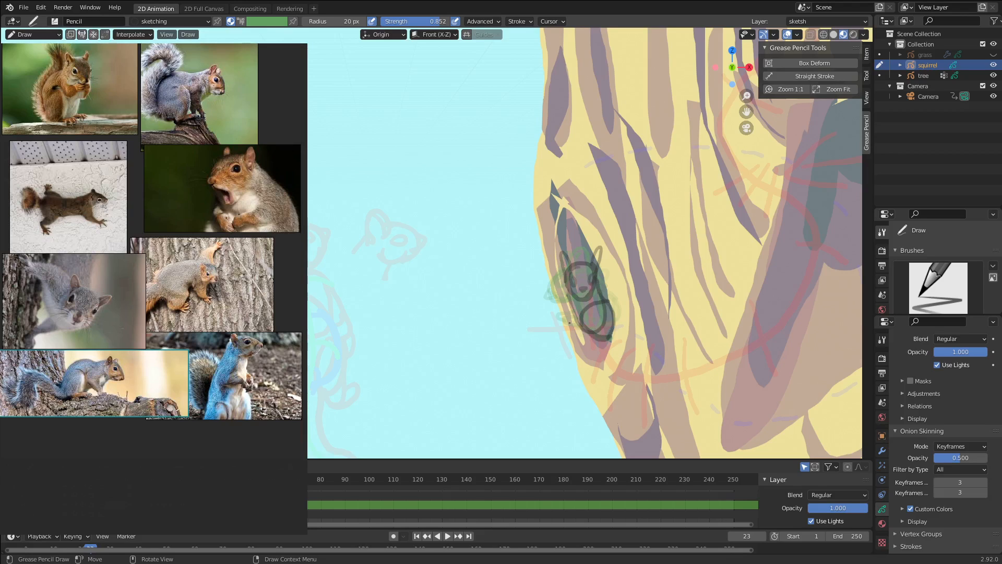
- Add the limbs to the frame 23 pose, clean up stray lines and draw the rounded form below the body
left_click_drag(569, 322, 577, 297)
mouse_move(597, 295)
left_mouse_down()
mouse_move(587, 359)
mouse_move(603, 334)
left_mouse_up()
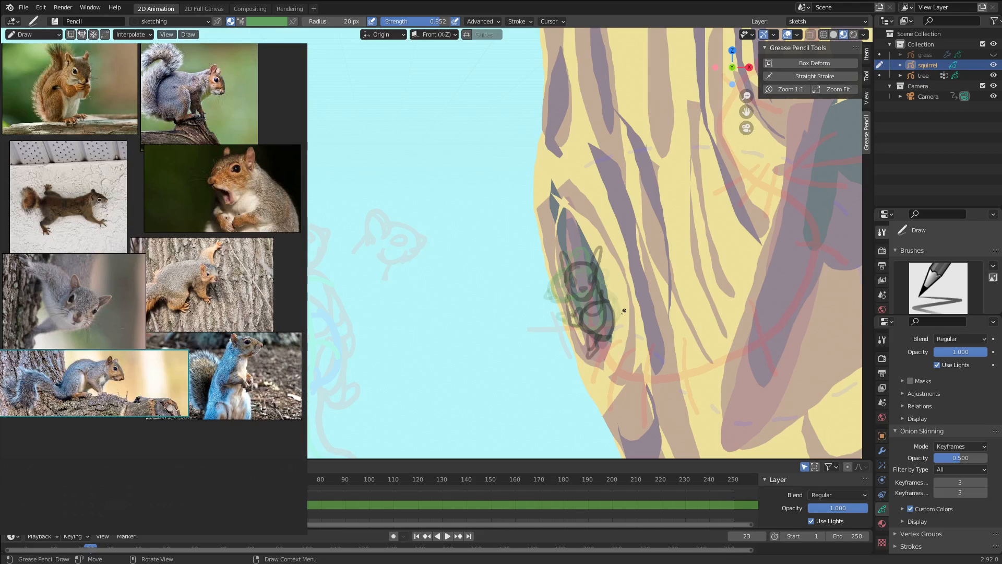
mouse_move(599, 339)
left_mouse_down("ctrl")
mouse_move(588, 357)
mouse_move(591, 345)
left_mouse_up("ctrl")
left_click_drag(599, 333, 612, 328)
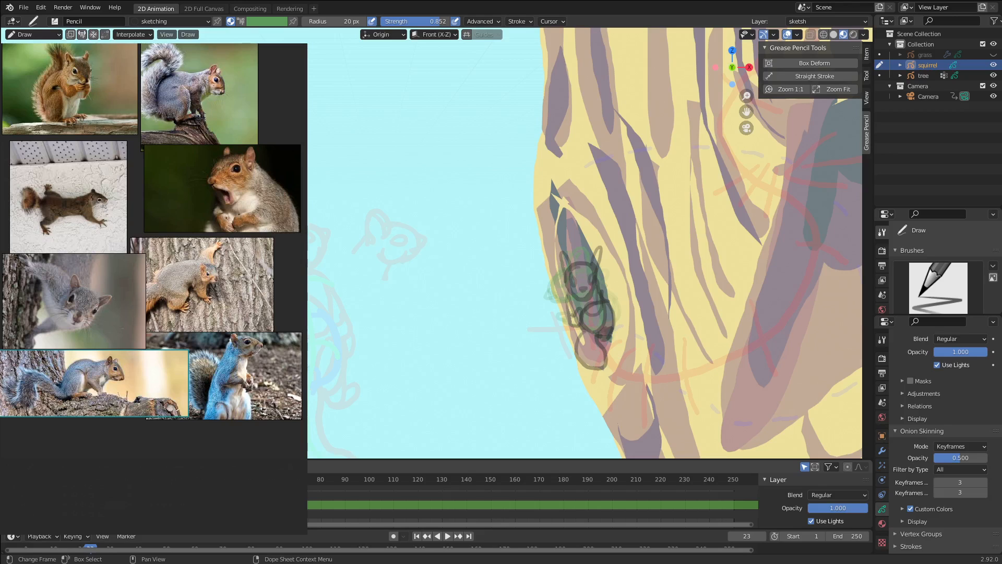
- Touch up the lower body at frame 18 and sketch a head-turn in-between at frame 21 with head, ears, body and limbs
key("Down")
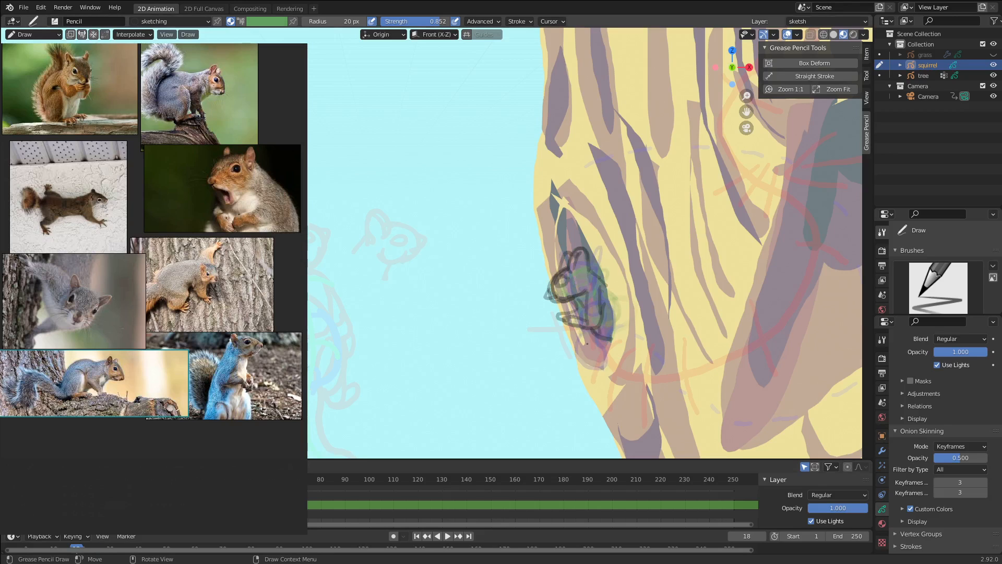
left_click_drag(577, 330, 599, 340)
key("Right")
key("Right")
key("Right")
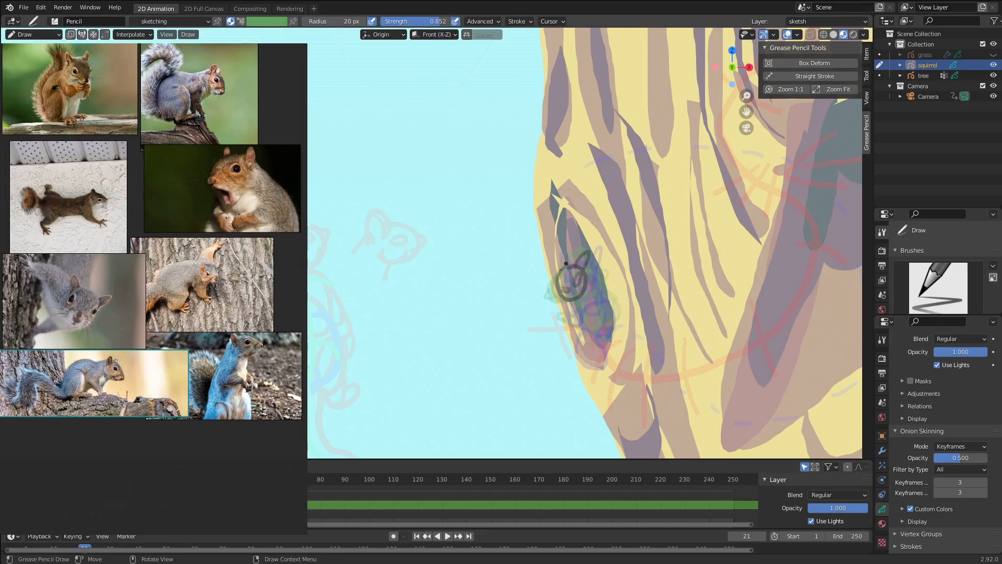
left_click_drag(566, 263, 576, 267)
mouse_move(574, 302)
left_mouse_down()
mouse_move(572, 314)
mouse_move(597, 303)
left_mouse_up()
left_click_drag(598, 303, 586, 359)
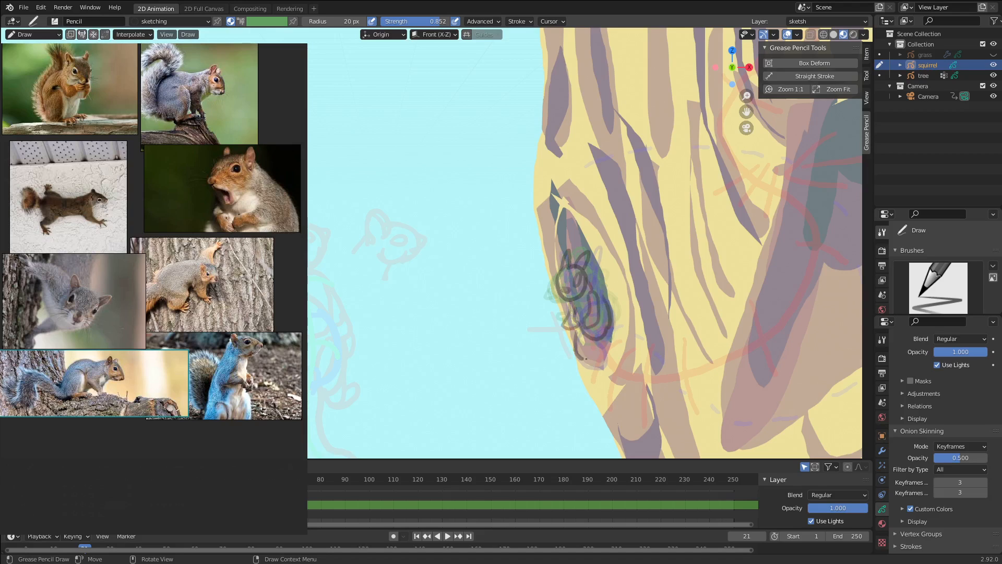
left_click_drag(586, 359, 589, 332)
left_click_drag(587, 341, 603, 306)
- At frame 50, sketch the squirrel climbing head-first out of the hollow with head, body, legs, curled tail and facial marks
left_click(166, 548)
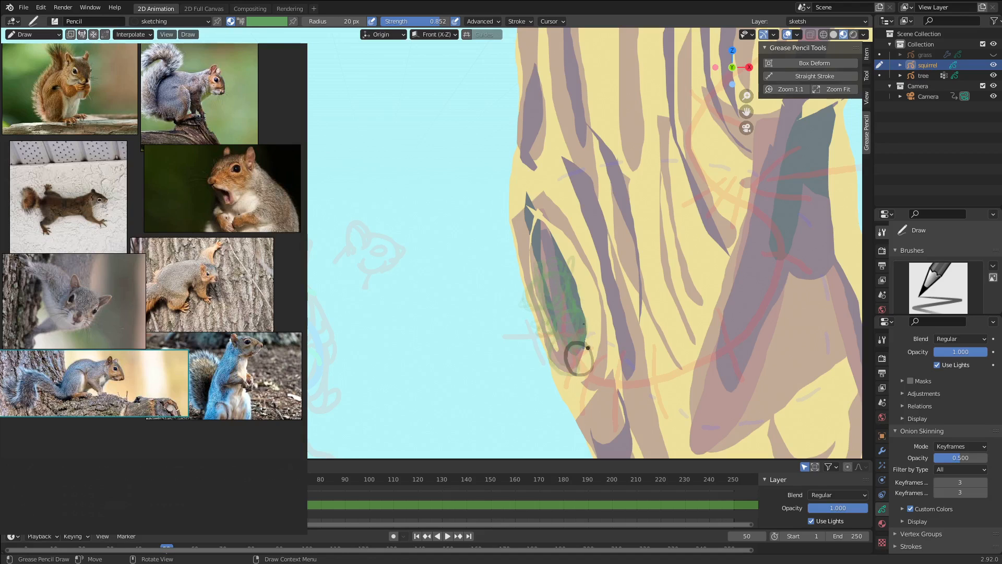
mouse_move(587, 348)
left_mouse_down()
mouse_move(588, 328)
mouse_move(592, 353)
mouse_move(557, 355)
left_mouse_up()
mouse_move(557, 356)
left_mouse_down()
mouse_move(570, 380)
mouse_move(603, 366)
left_mouse_up()
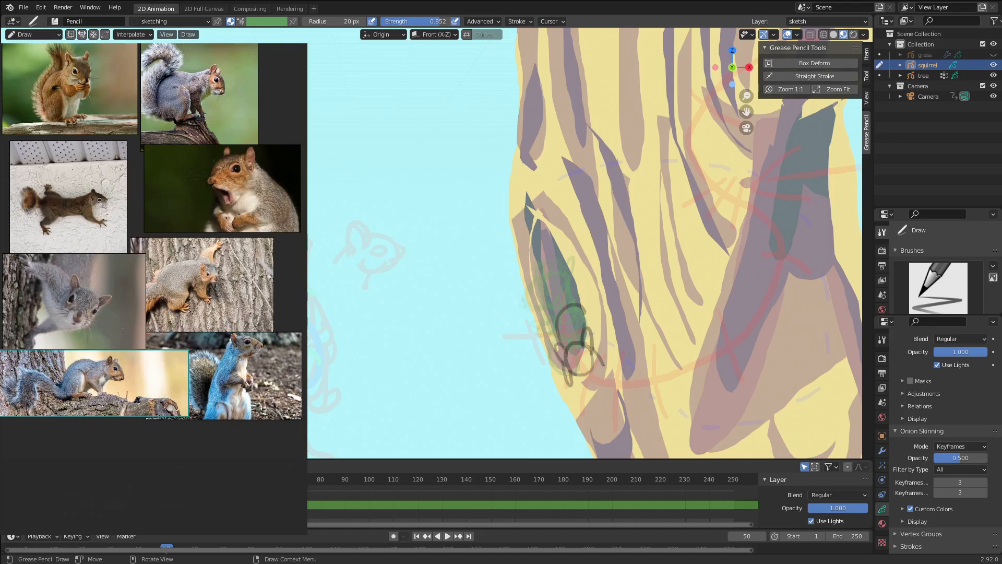
key("ctrl+z")
mouse_move(583, 320)
left_mouse_down()
mouse_move(601, 331)
mouse_move(557, 382)
left_mouse_up()
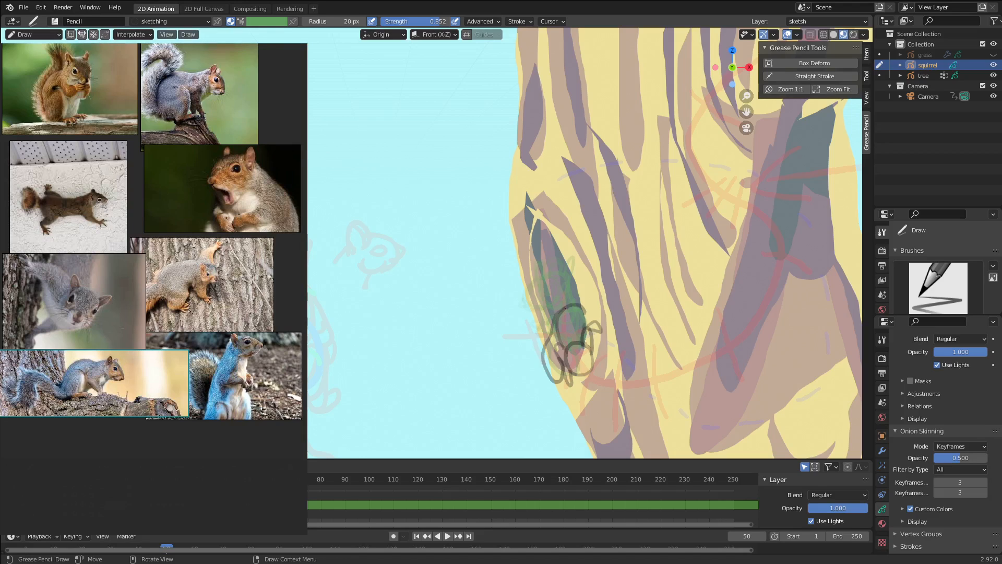
left_click_drag(565, 307, 557, 321)
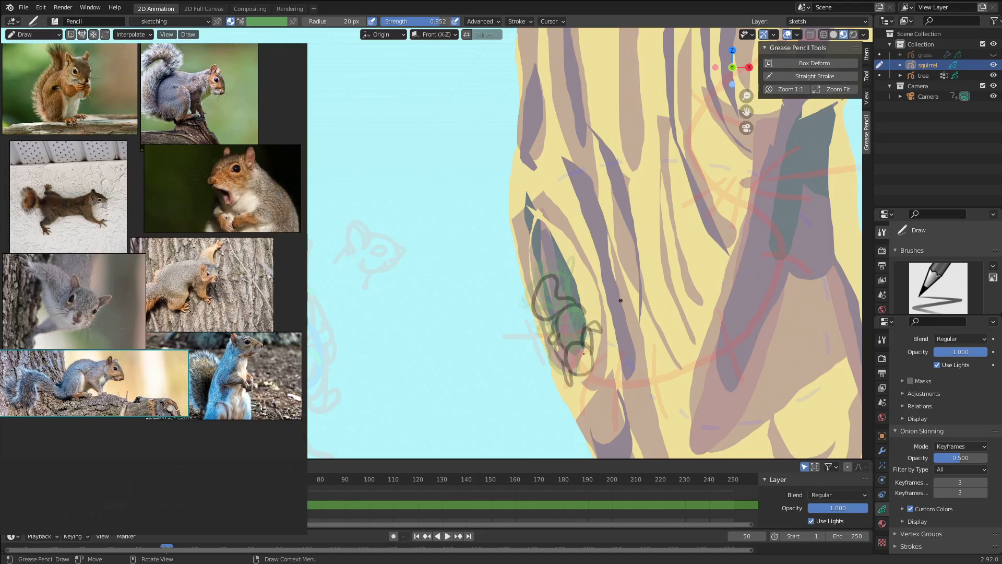
left_click_drag(583, 353, 589, 365)
left_click_drag(574, 363, 588, 369)
- Play back the new poses, stop at frame 47 and insert a blank Grease Pencil keyframe there
left_click_drag(247, 478, 231, 478)
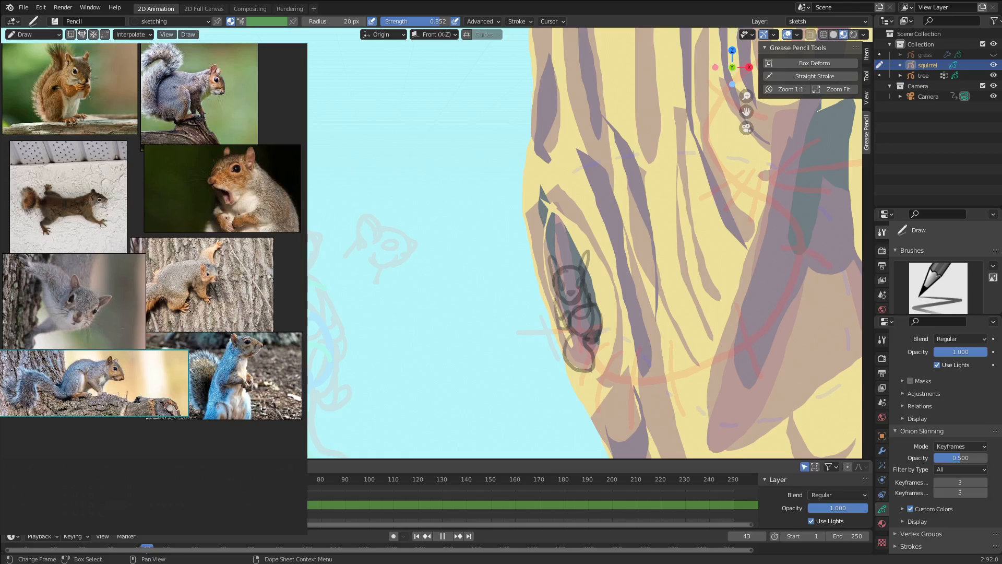
key("space")
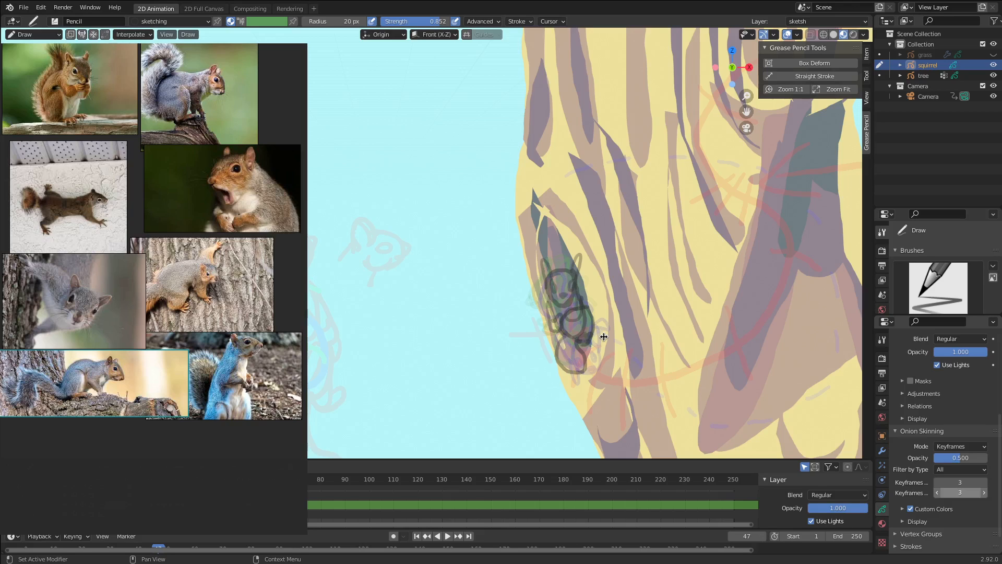
key("shift+i")
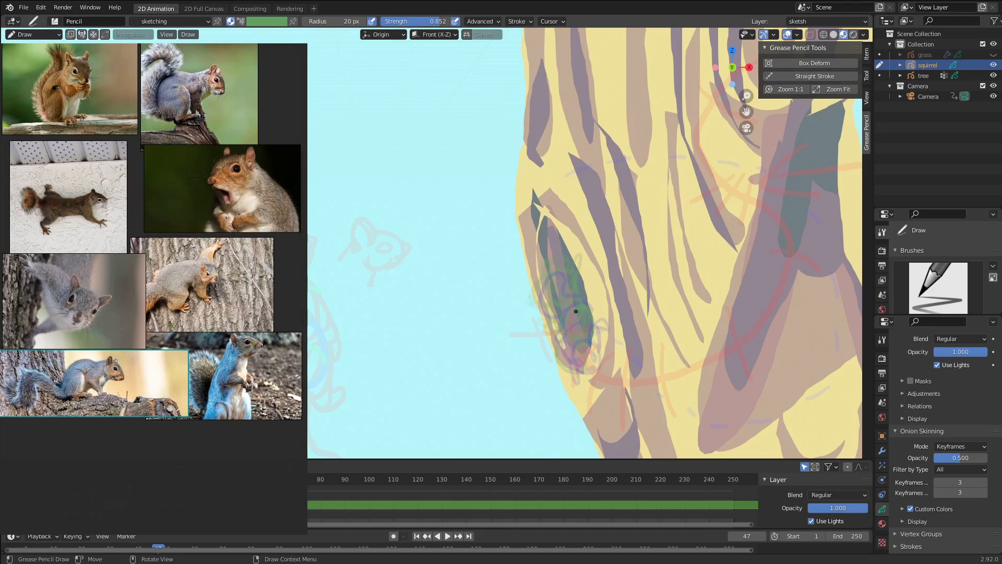
- Set the onion skinning to 1 keyframe before and 1 after with an opacity of 0.795
left_click(937, 493)
left_click(937, 493)
left_click_drag(960, 458, 975, 458)
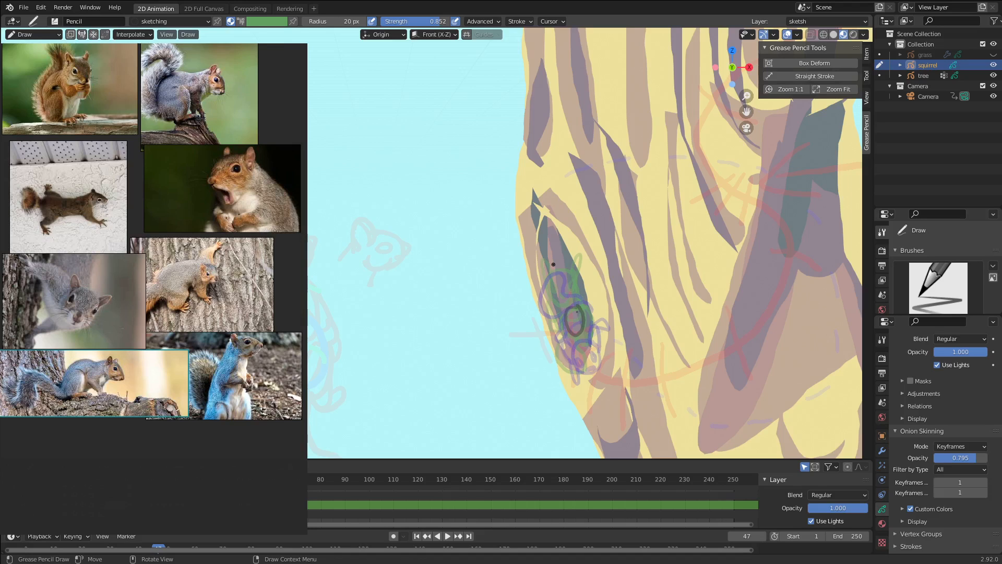
- At frame 47, sketch the in-between of the squirrel turning in the hollow, with its head, body and tail swinging outside
left_click_drag(552, 299, 582, 312)
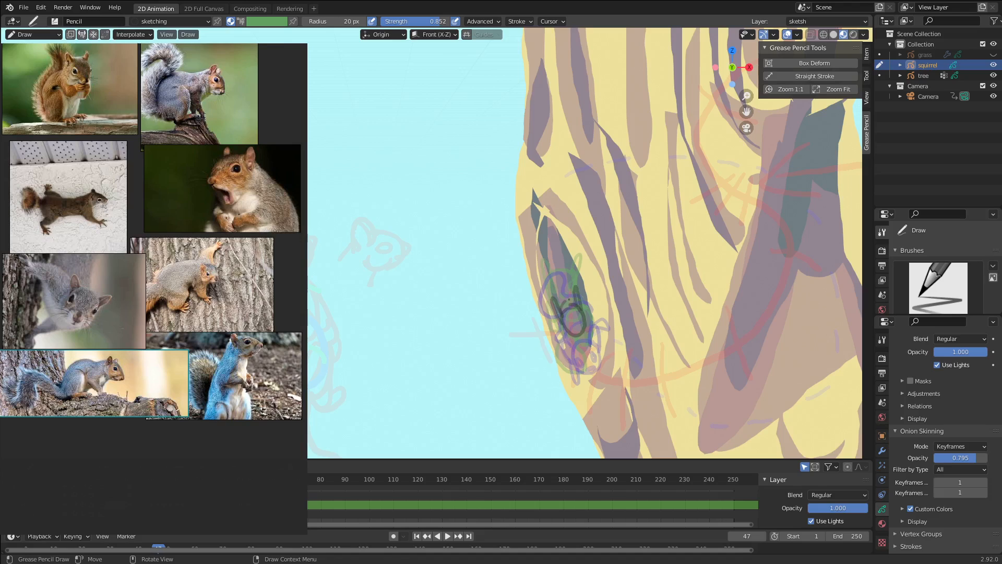
left_click_drag(569, 299, 584, 326)
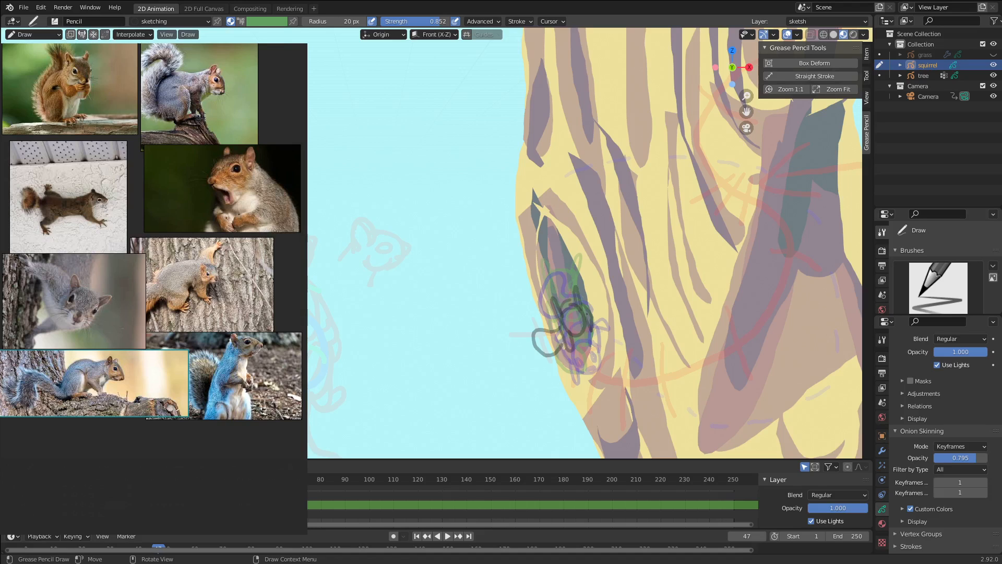
left_click_drag(587, 313, 576, 304)
- At frame 64, sketch the squirrel running across the trunk away from the hollow, with ears, legs and a trailing tail
left_click(438, 536)
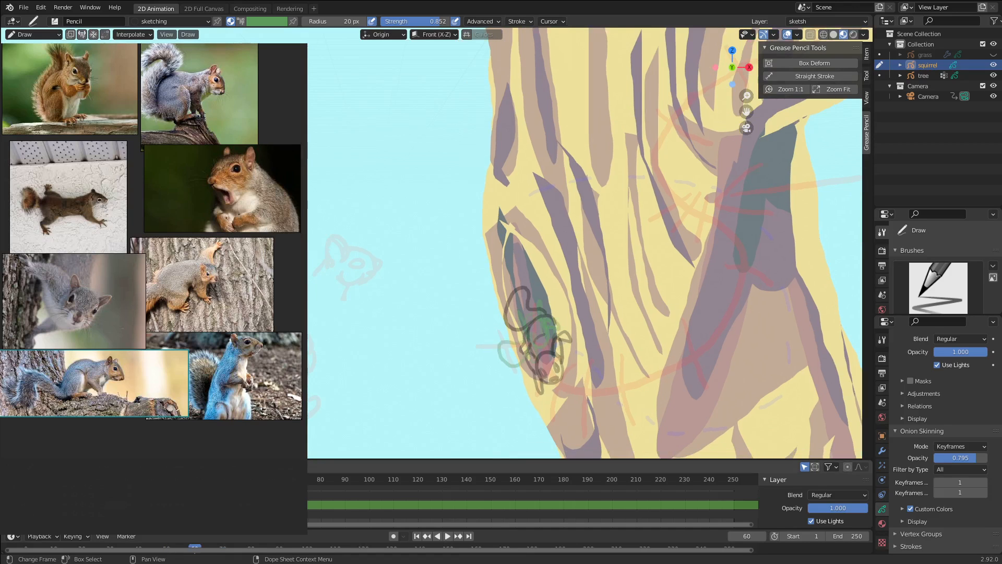
key("Right")
key("Right")
key("Right")
key("Right")
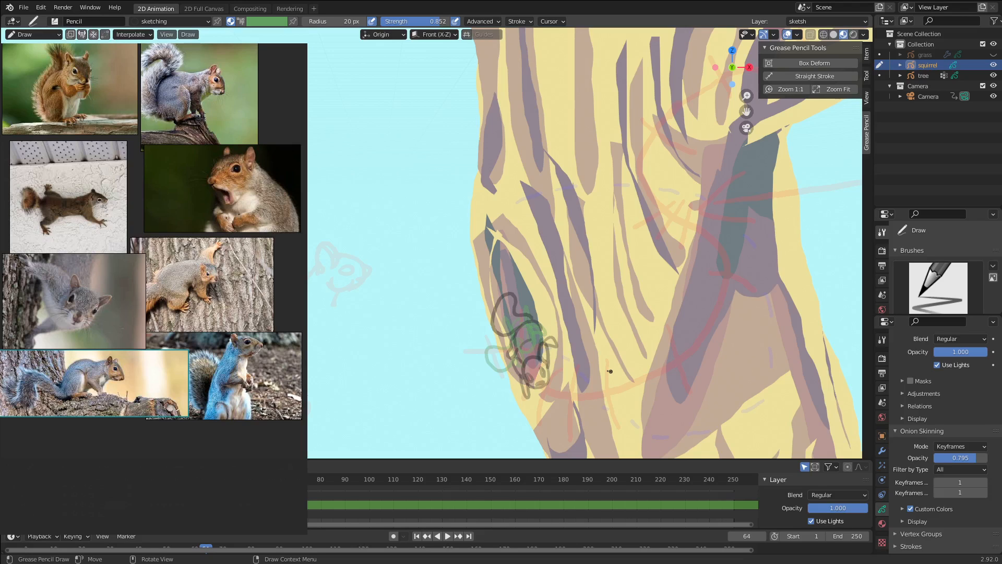
left_click_drag(610, 371, 607, 407)
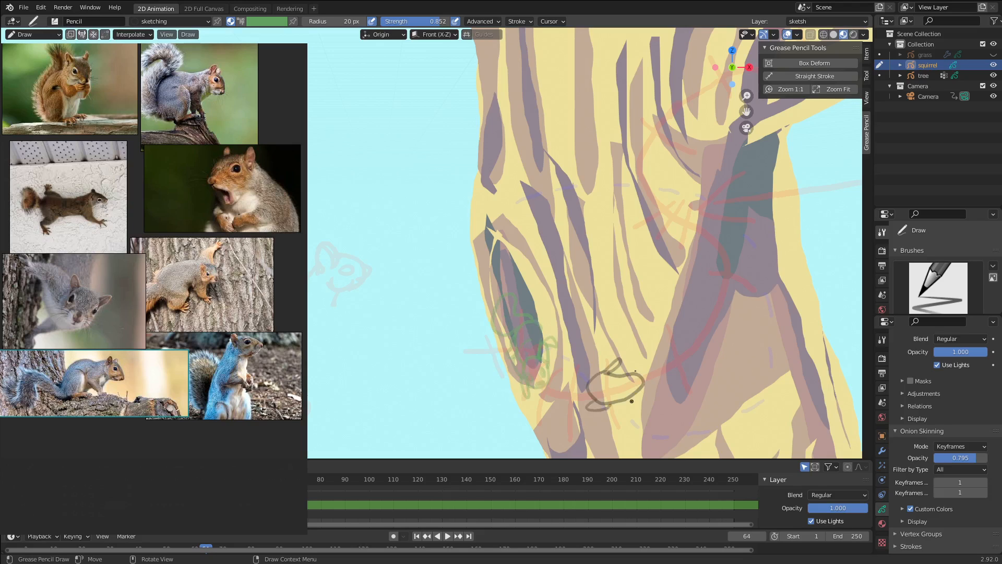
left_click_drag(631, 373, 642, 359)
mouse_move(642, 358)
left_mouse_down()
mouse_move(615, 355)
mouse_move(612, 366)
mouse_move(574, 378)
left_mouse_up()
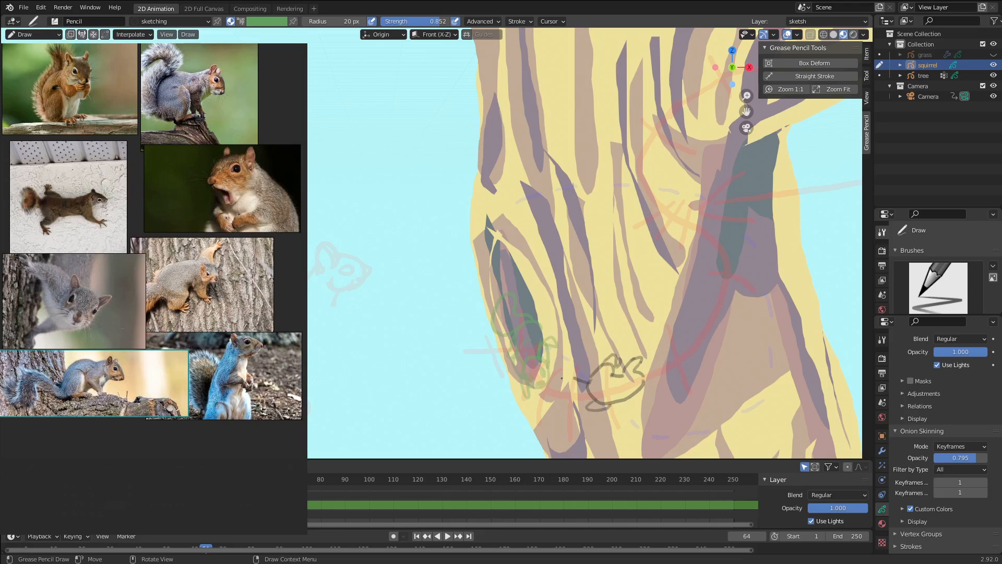
left_click_drag(561, 378, 653, 390)
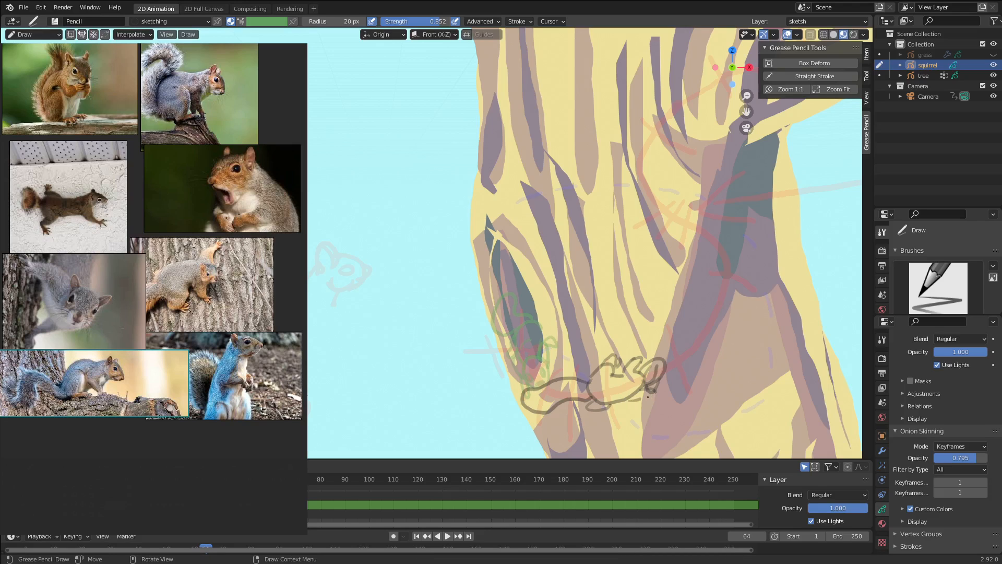
left_click_drag(649, 389, 658, 394)
left_click_drag(652, 390, 654, 364, "ctrl")
- At frame 71, sketch the squirrel climbing the trunk below the branch, blocking in its body, hanging tail and head
scroll(668, 338, "down", 7, "alt")
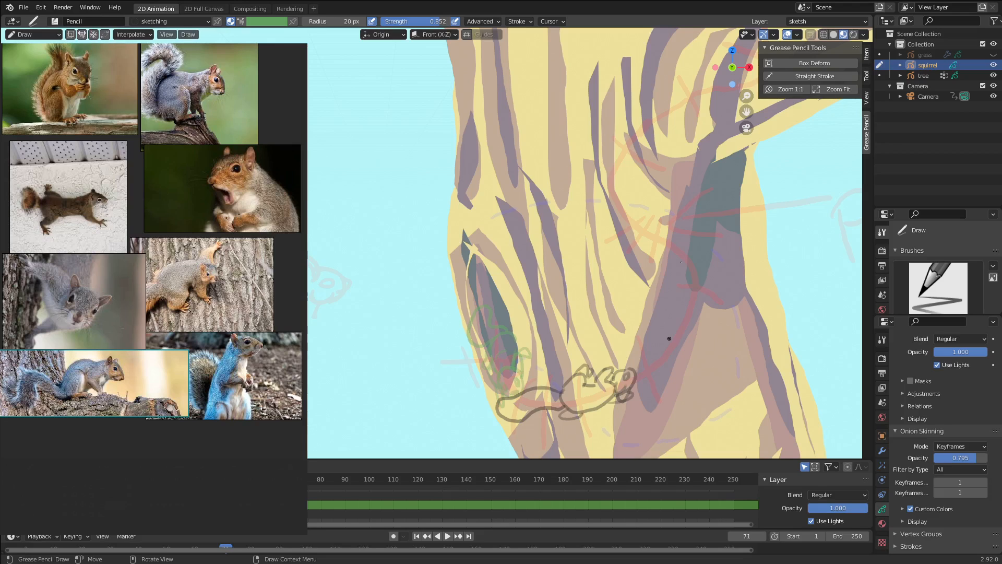
left_click_drag(670, 229, 704, 287)
left_click_drag(700, 244, 711, 284)
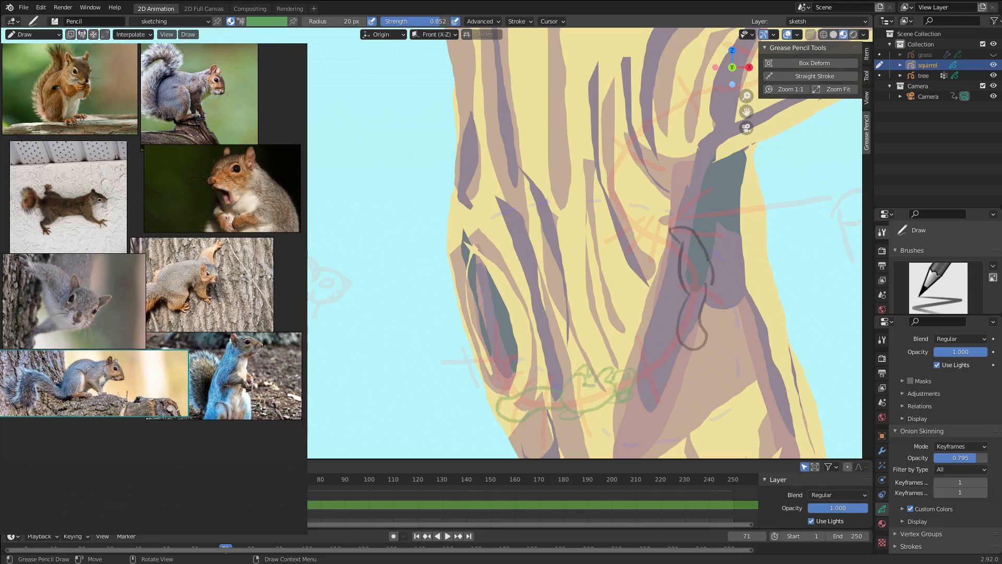
left_click_drag(668, 229, 659, 230)
mouse_move(688, 232)
left_mouse_down()
mouse_move(697, 227)
mouse_move(681, 250)
left_mouse_up()
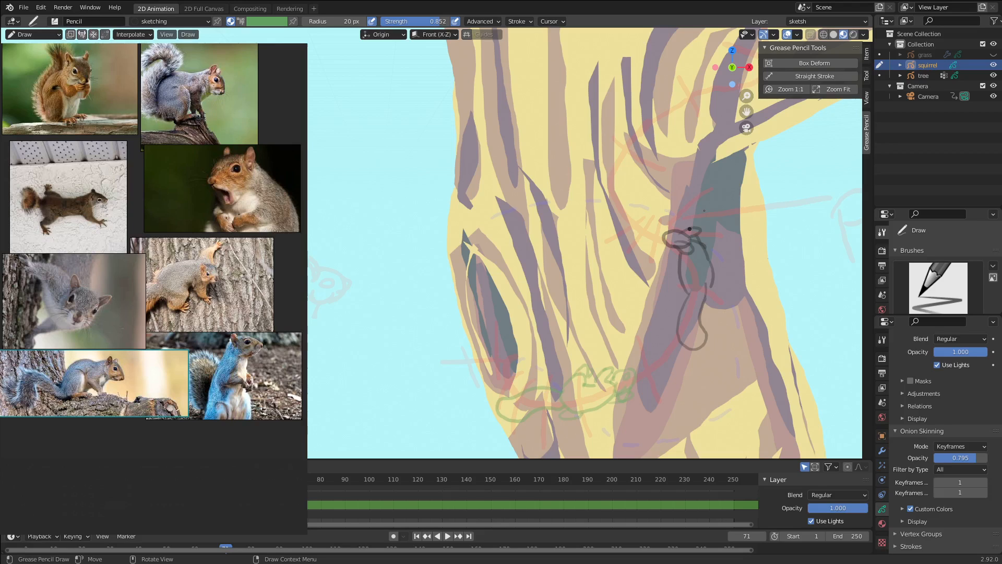
- Redo the stroke beside the head of the frame 71 pose and add its front and hind legs
left_click_drag(689, 228, 679, 267)
key("ctrl+z")
left_click_drag(684, 246, 681, 277)
left_click(715, 272)
left_click_drag(716, 257, 727, 250)
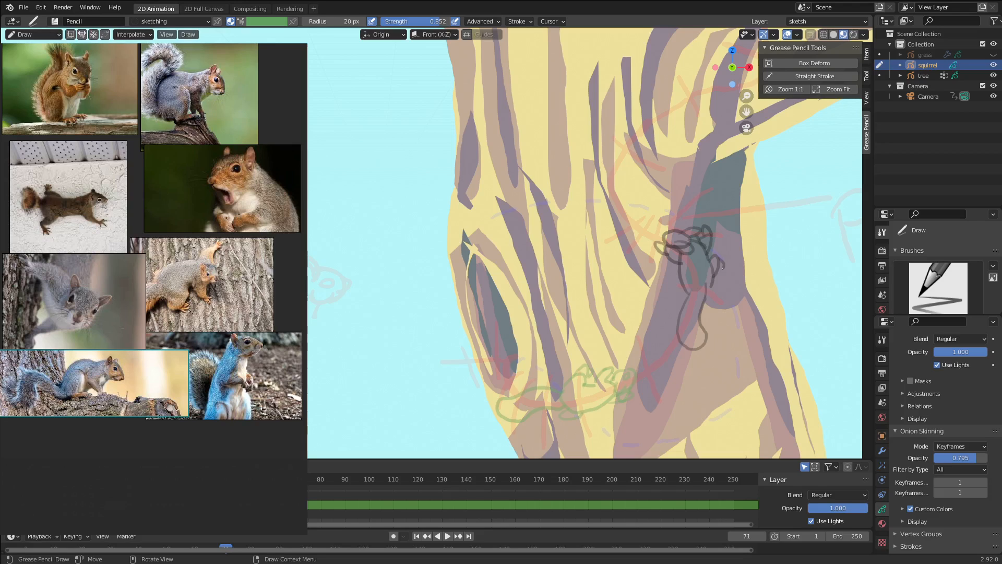
left_click_drag(681, 276, 679, 307)
- Play back the squirrel's run across the trunk to check the timing and stop the playback
key("space")
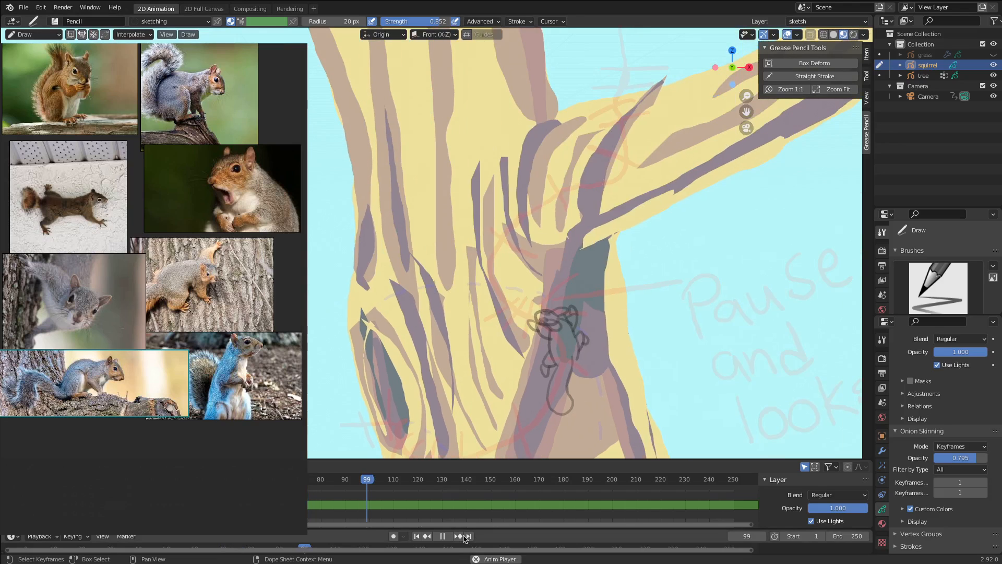
left_click(460, 536)
left_click(444, 536)
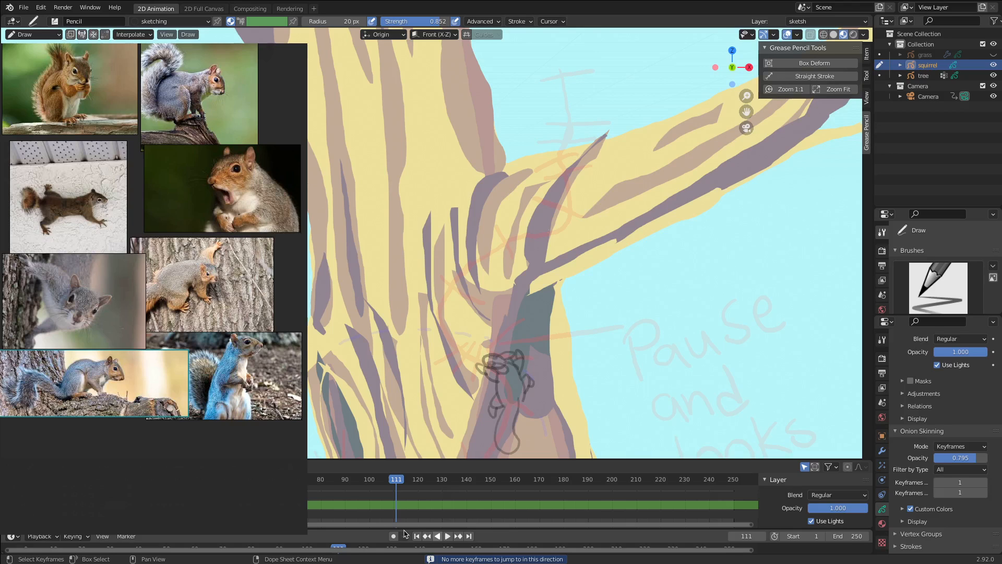
- At frame 78, block in the squirrel climbing the trunk below the branch, with its body, hanging tail, head and legs
key("Down")
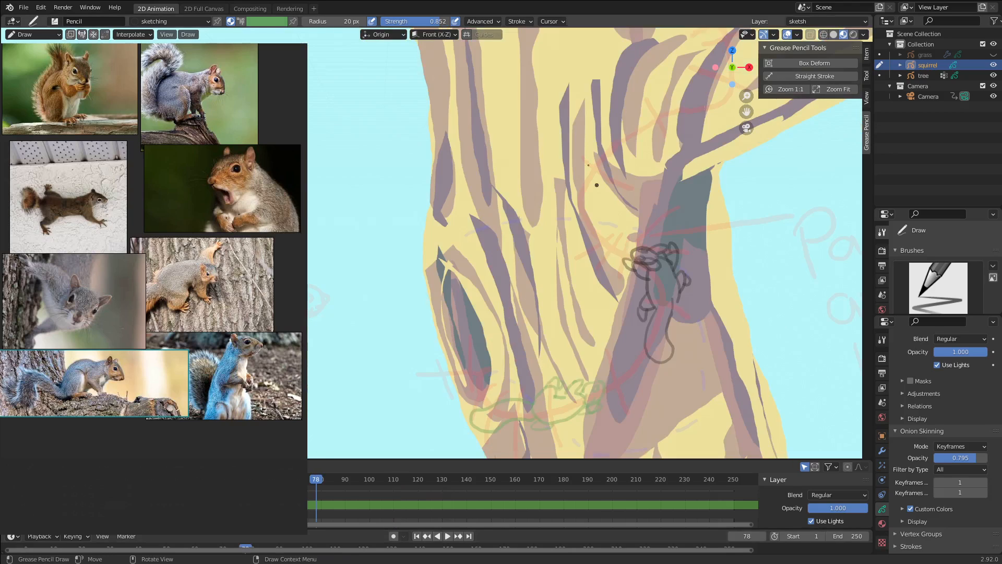
mouse_move(589, 164)
left_mouse_down()
mouse_move(599, 203)
mouse_move(609, 173)
mouse_move(593, 155)
left_mouse_up()
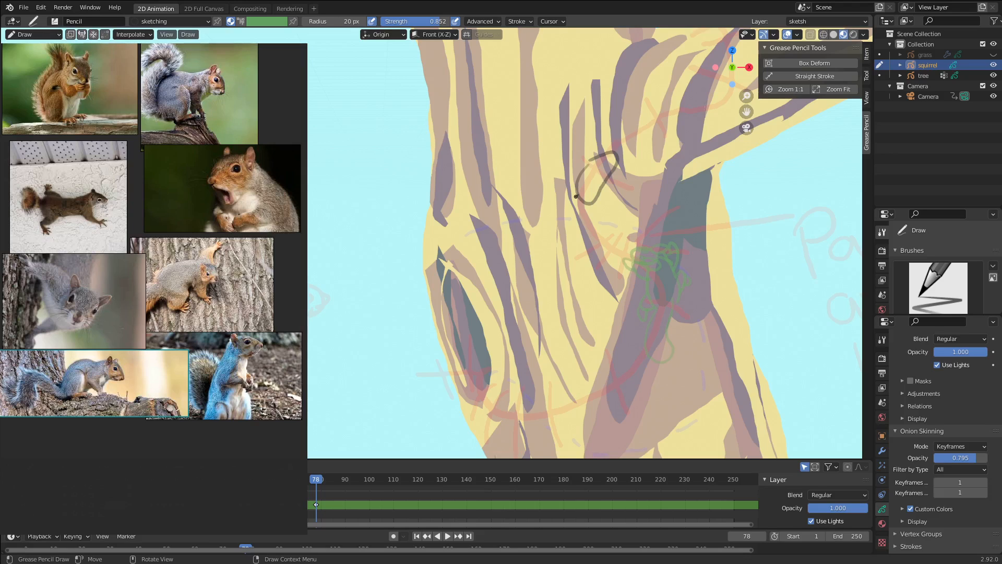
mouse_move(577, 196)
left_mouse_down()
mouse_move(633, 137)
mouse_move(623, 163)
mouse_move(620, 137)
left_mouse_up()
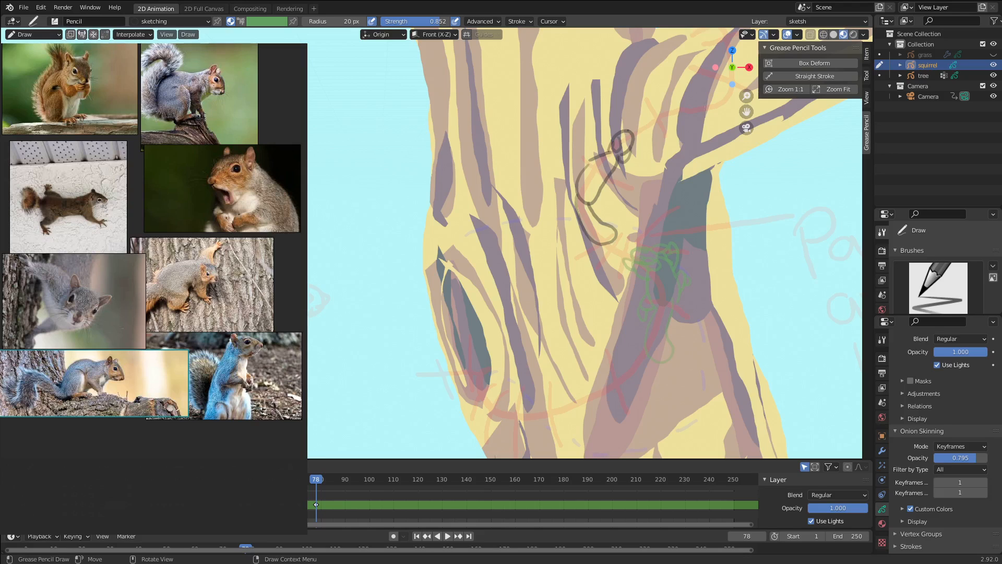
left_click_drag(628, 130, 578, 176)
left_click_drag(576, 182, 568, 197)
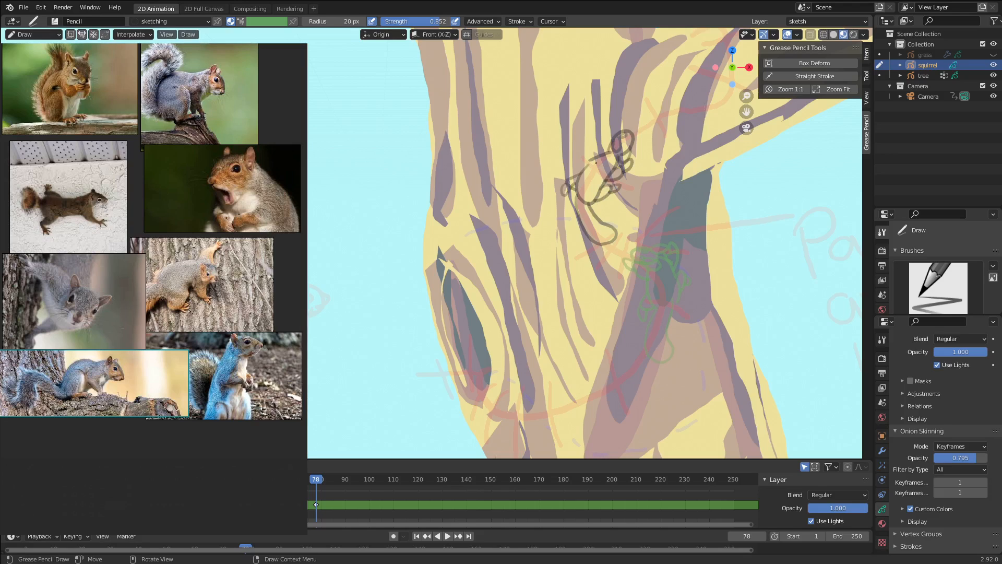
- Redraw the upper half of the frame 78 squirrel stretching straight up the trunk, with head, ears and front legs
mouse_move(600, 151)
left_mouse_down()
mouse_move(582, 156)
mouse_move(596, 158)
left_mouse_up()
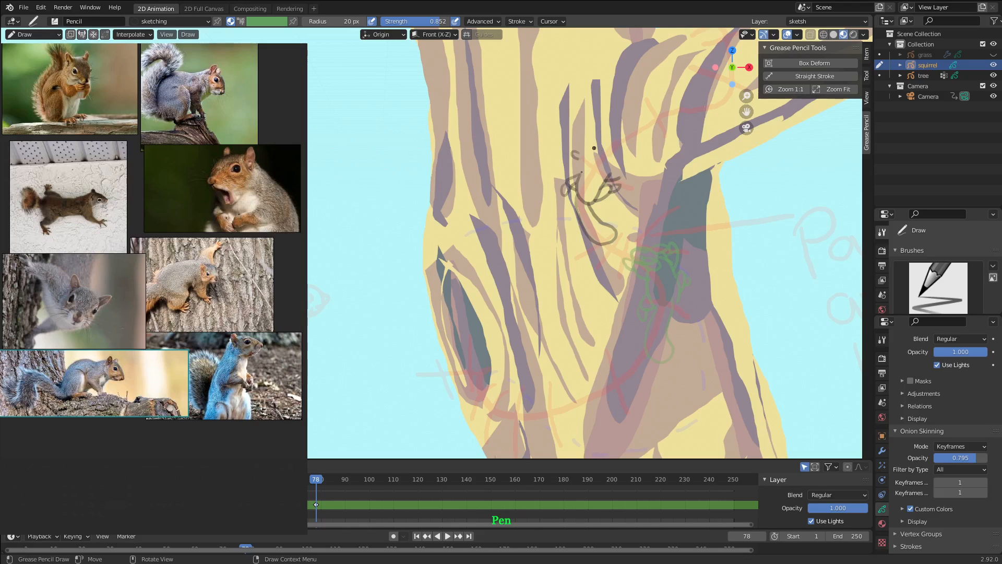
left_click_drag(594, 148, 608, 171)
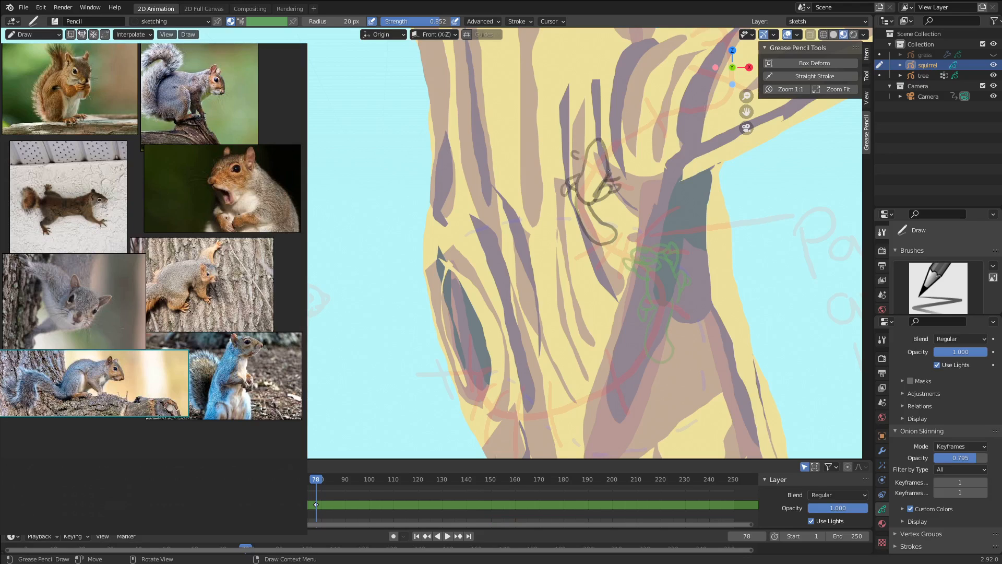
left_click_drag(613, 142, 618, 144)
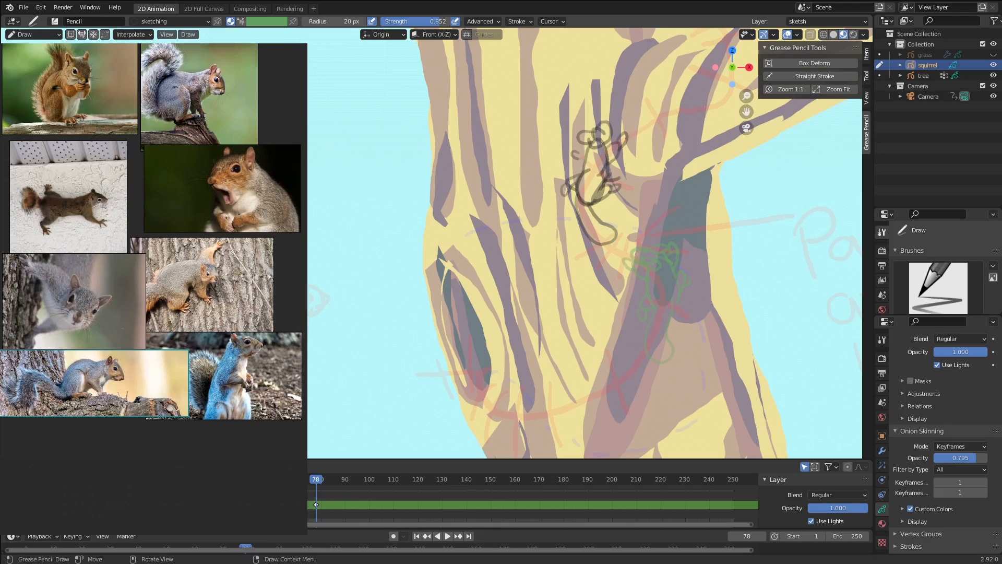
left_click_drag(593, 147, 586, 170)
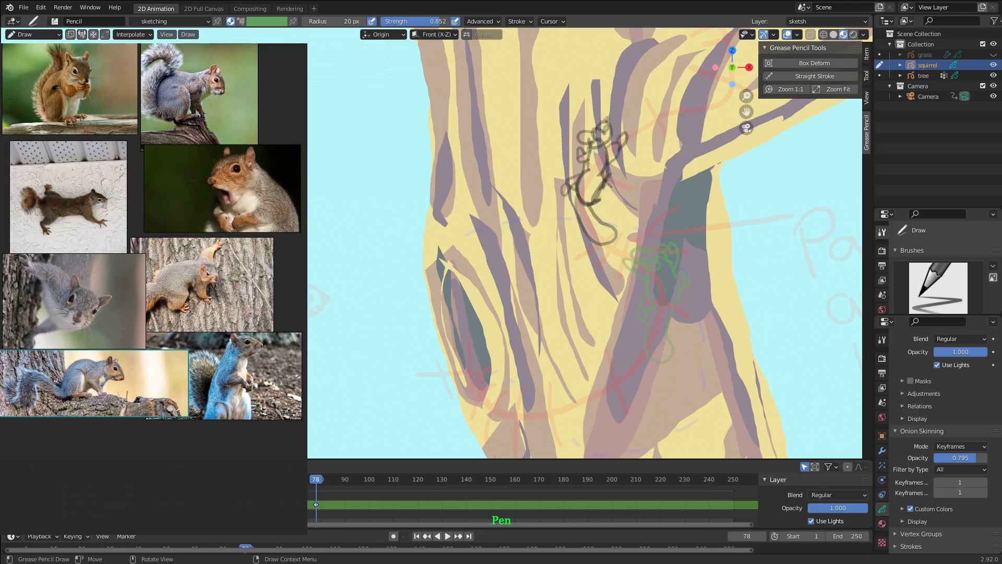
- Redo the hind leg and the hanging tail of the frame 78 squirrel with a narrower curve
left_click_drag(609, 186, 604, 209)
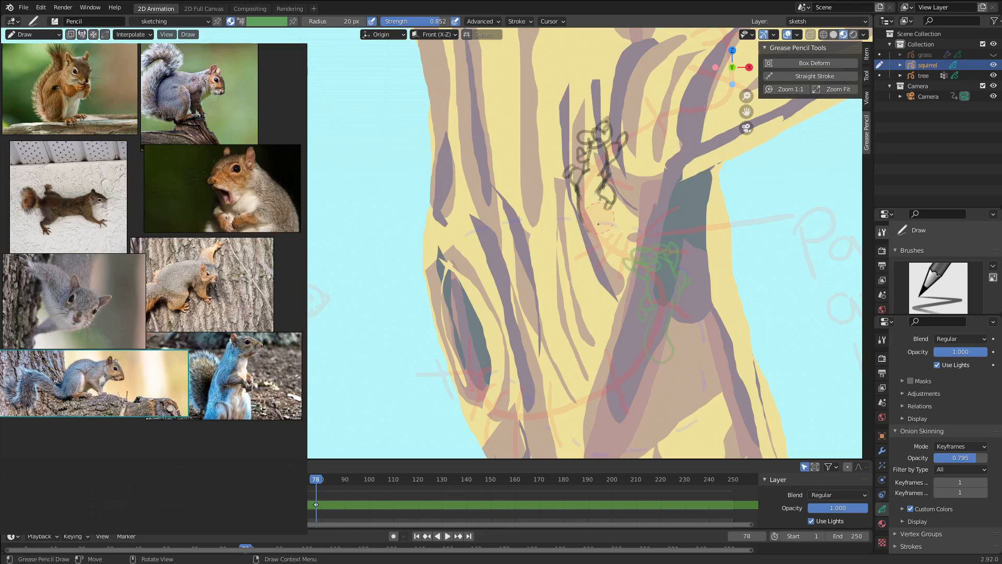
left_click_drag(608, 203, 579, 179)
left_click_drag(582, 190, 588, 168, "ctrl")
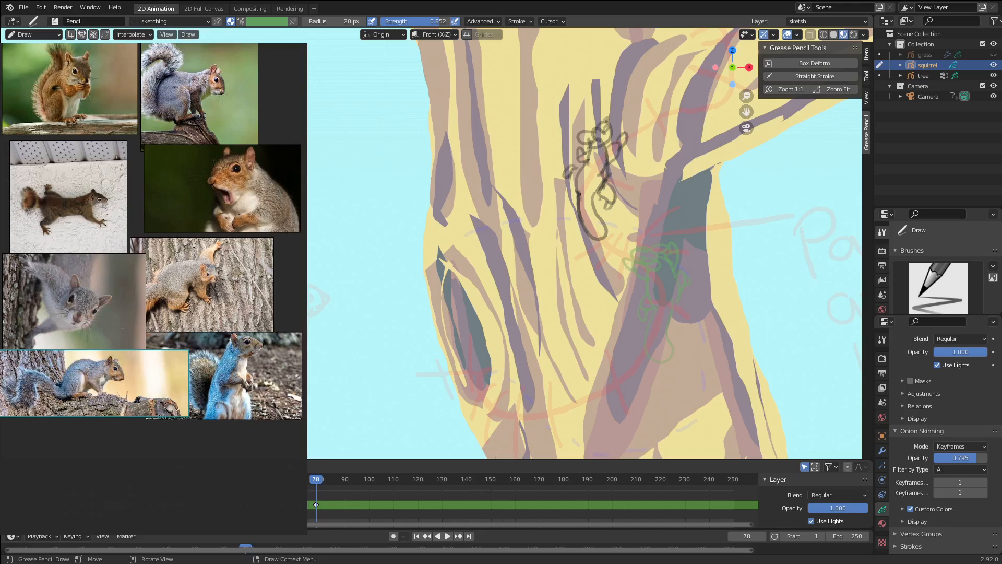
- At frame 86, sketch the squirrel crossing the base of the branch, with body, trailing tail, head, ears and legs
left_click(335, 486)
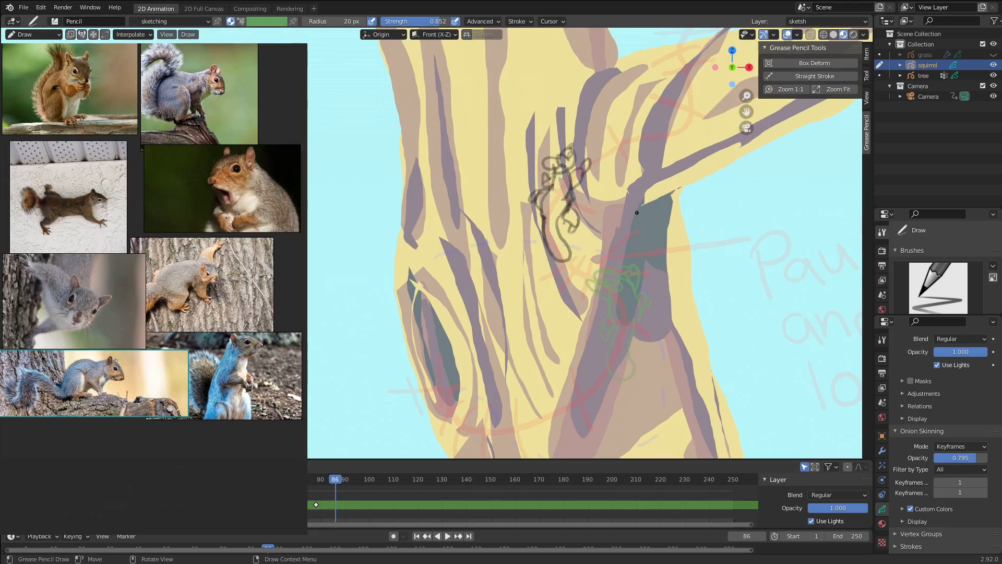
middle_click_drag(614, 259, 606, 279, "shift")
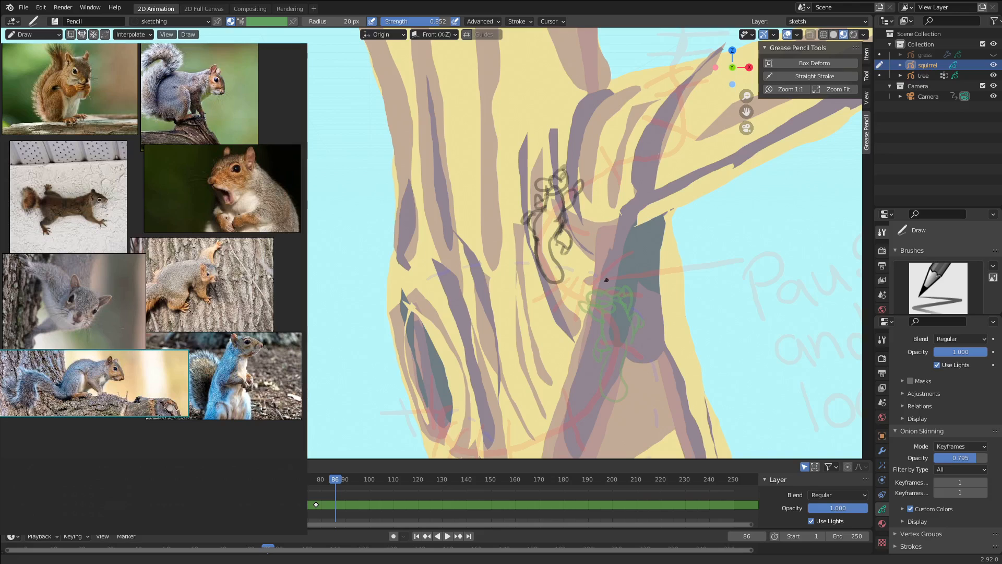
middle_click_drag(606, 279, 460, 356, "shift")
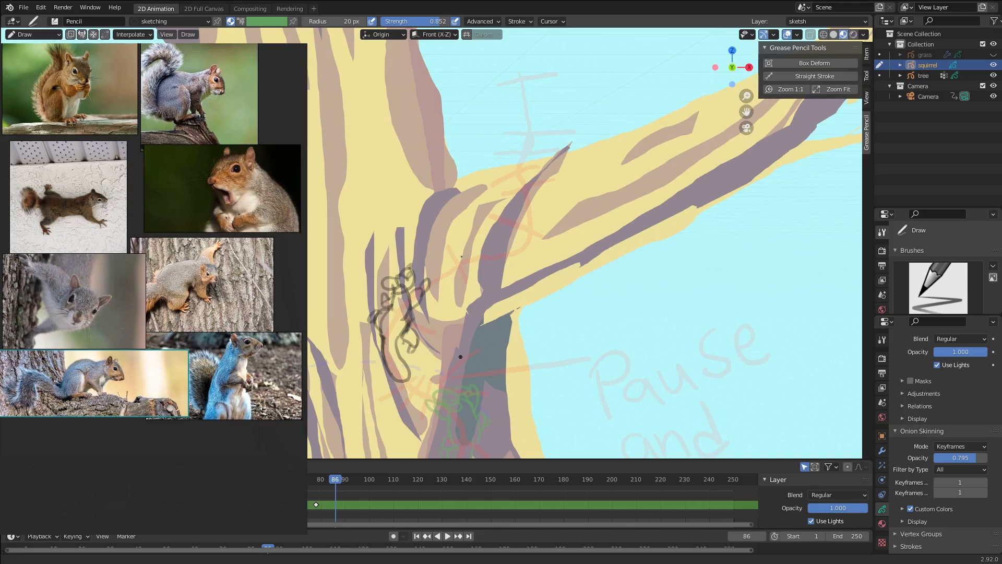
left_click_drag(397, 292, 485, 236)
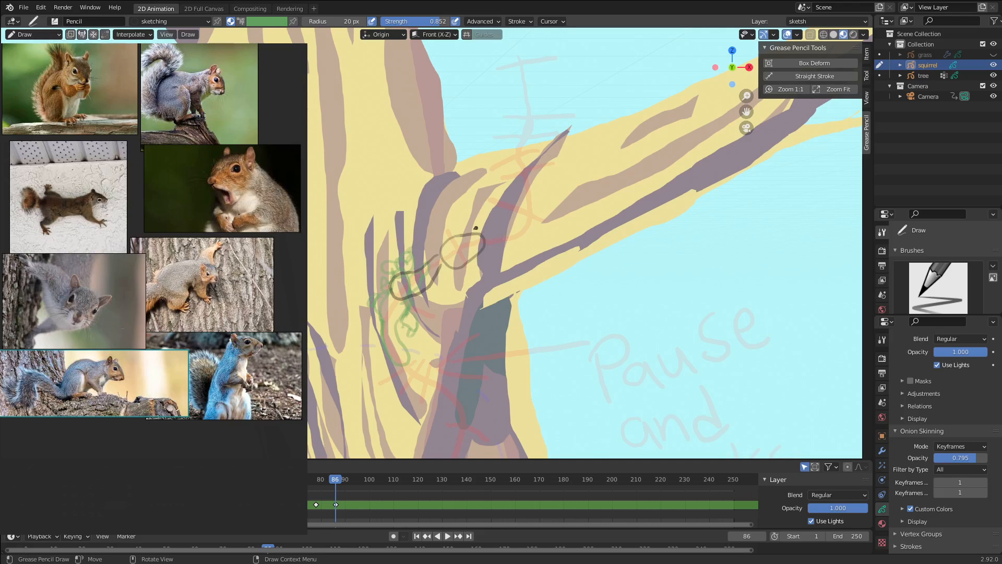
left_click_drag(480, 239, 486, 235)
left_click_drag(484, 252, 469, 262)
left_click_drag(454, 269, 467, 271)
left_click_drag(475, 231, 466, 231)
left_click_drag(452, 236, 428, 247)
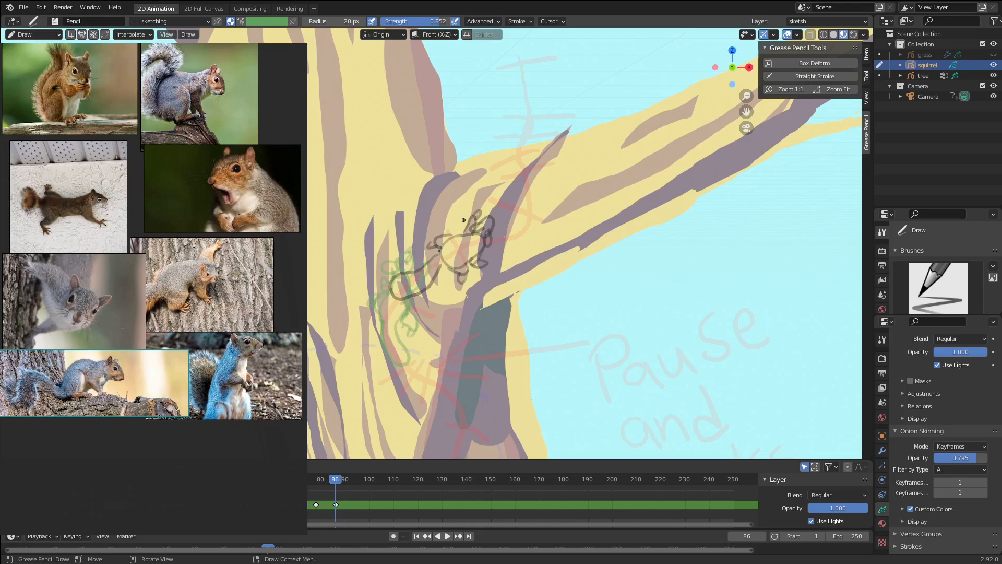
- At frame 92, block in the squirrel's upright body on the branch and rework its tail into a short curl beneath it
left_click(349, 479)
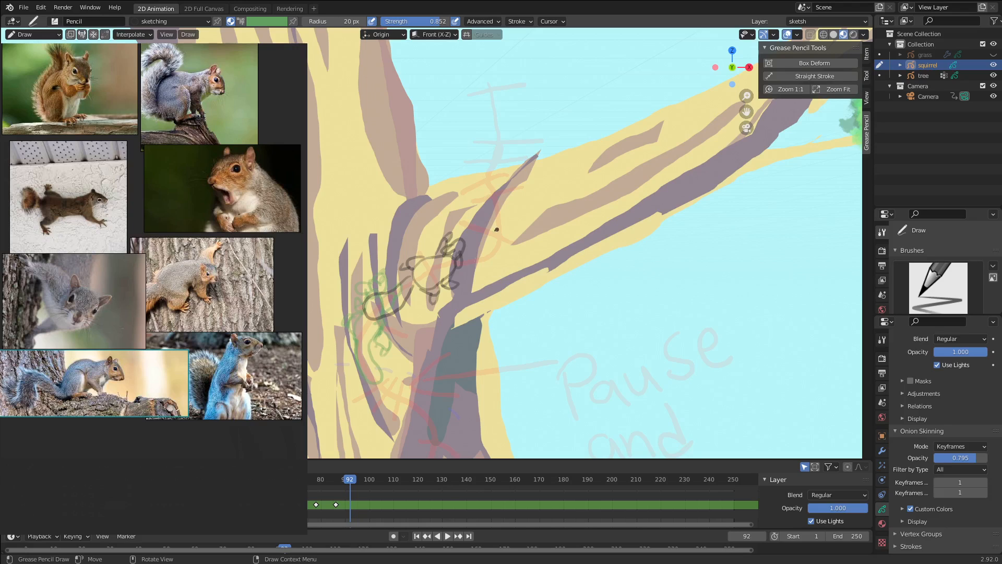
left_click_drag(495, 182, 488, 173)
left_click_drag(489, 173, 484, 191)
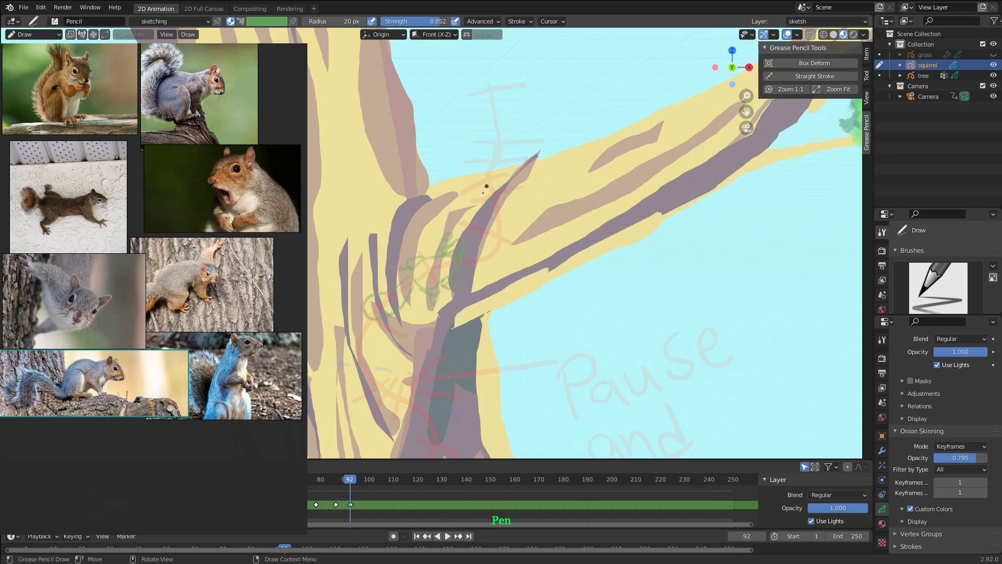
mouse_move(486, 186)
left_mouse_down()
mouse_move(486, 228)
mouse_move(486, 179)
left_mouse_up()
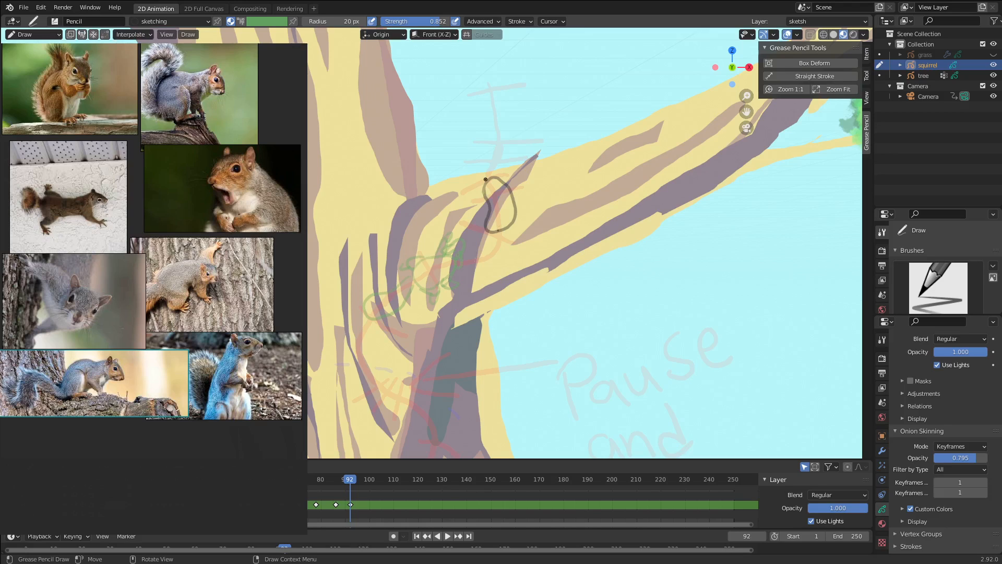
left_click_drag(501, 242, 484, 282)
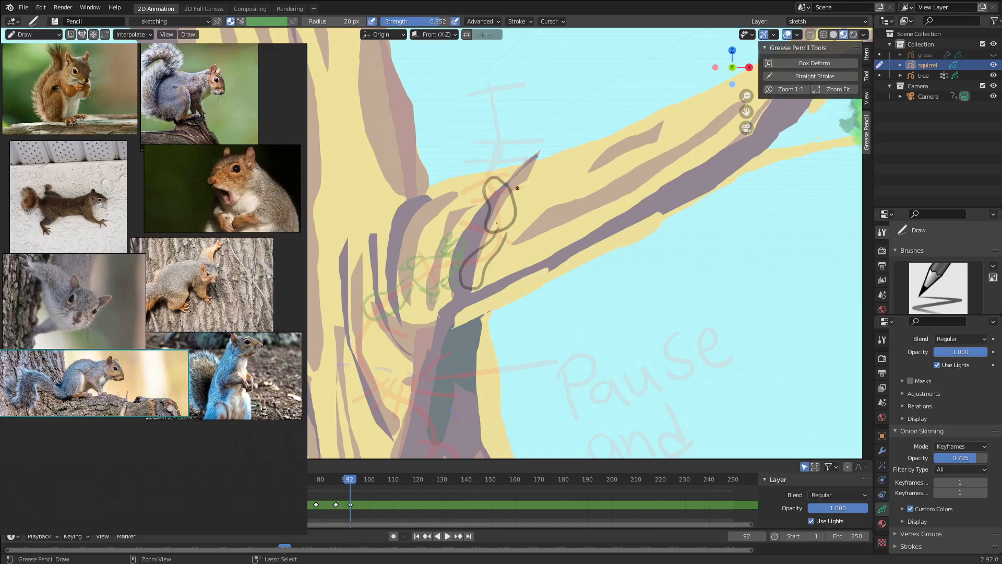
key("ctrl+z")
mouse_move(493, 231)
left_mouse_down()
mouse_move(497, 258)
mouse_move(509, 227)
left_mouse_up()
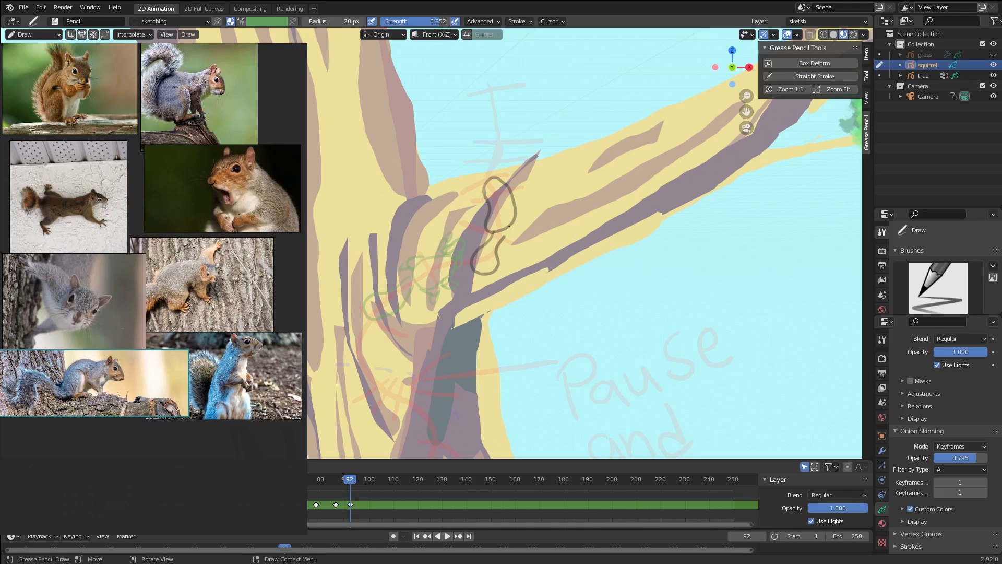
key("ctrl+z")
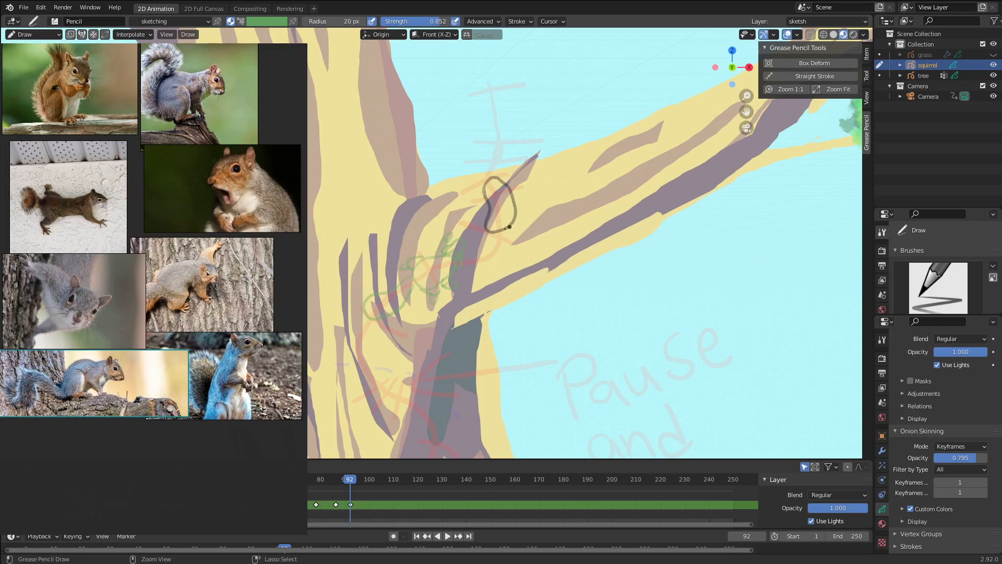
left_click_drag(508, 227, 499, 238)
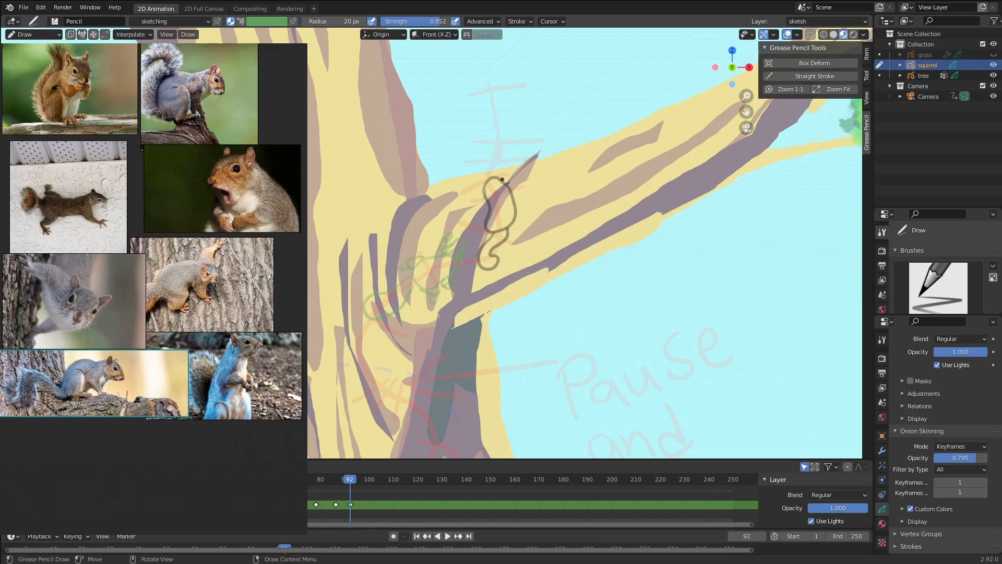
- Add the front and hind legs and a head with ears at the top edge of the branch to the frame 92 squirrel
mouse_move(502, 180)
left_mouse_down()
mouse_move(513, 181)
mouse_move(512, 170)
left_mouse_up()
left_click_drag(510, 174, 485, 228)
left_click_drag(515, 208, 514, 231)
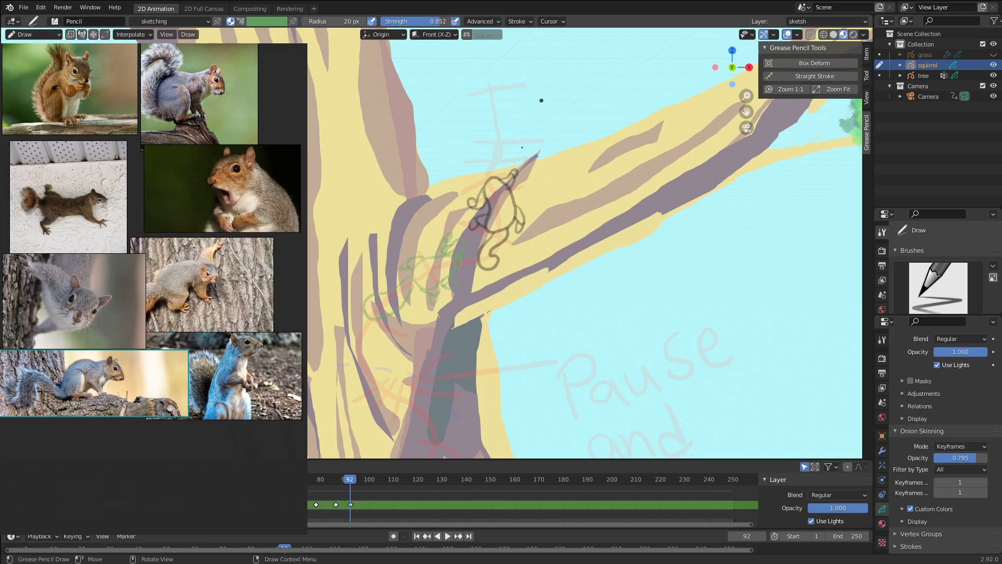
left_click_drag(495, 174, 477, 177)
key("ctrl+z")
mouse_move(498, 174)
left_mouse_down()
mouse_move(479, 168)
mouse_move(486, 181)
left_mouse_up()
- At frame 100, sketch the squirrel crouching on top of the branch, with rounded body, head, ears, legs and a tail curling below
left_click(368, 480)
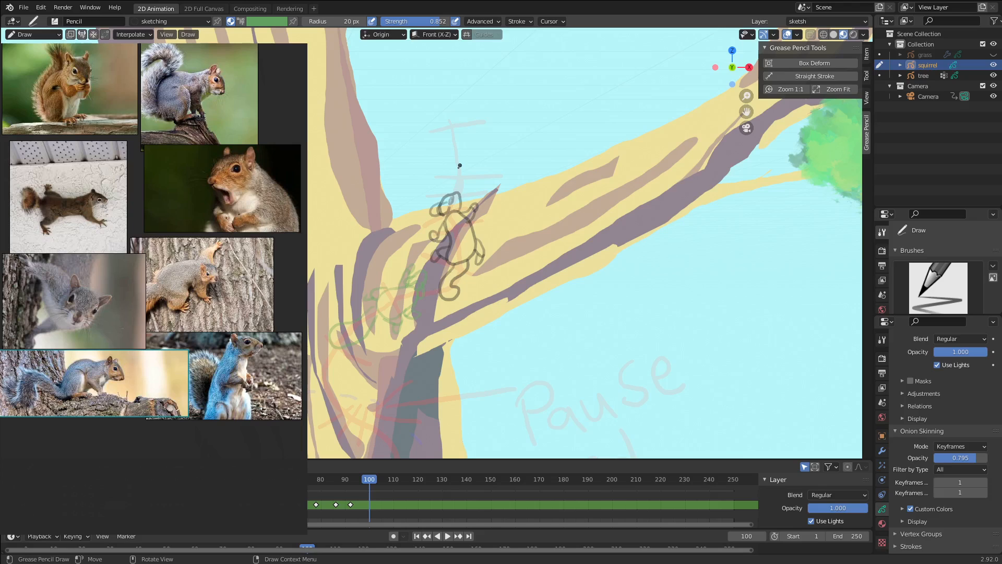
left_click_drag(452, 148, 448, 151)
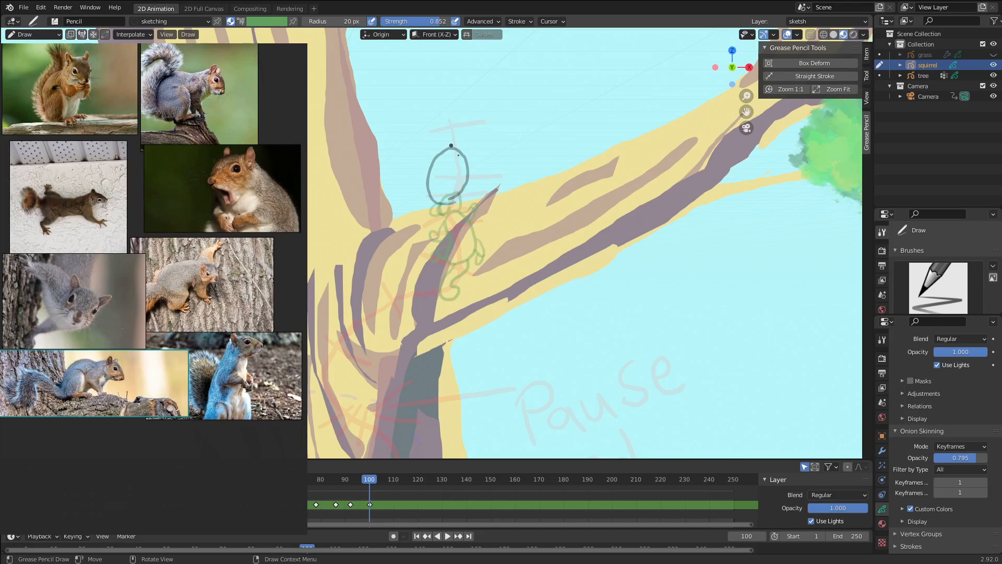
mouse_move(451, 146)
left_mouse_down()
mouse_move(478, 166)
mouse_move(462, 153)
left_mouse_up()
mouse_move(467, 149)
left_mouse_down()
mouse_move(477, 155)
mouse_move(472, 171)
left_mouse_up()
mouse_move(444, 166)
left_mouse_down()
mouse_move(454, 198)
mouse_move(451, 183)
left_mouse_up()
left_click_drag(468, 176, 470, 186)
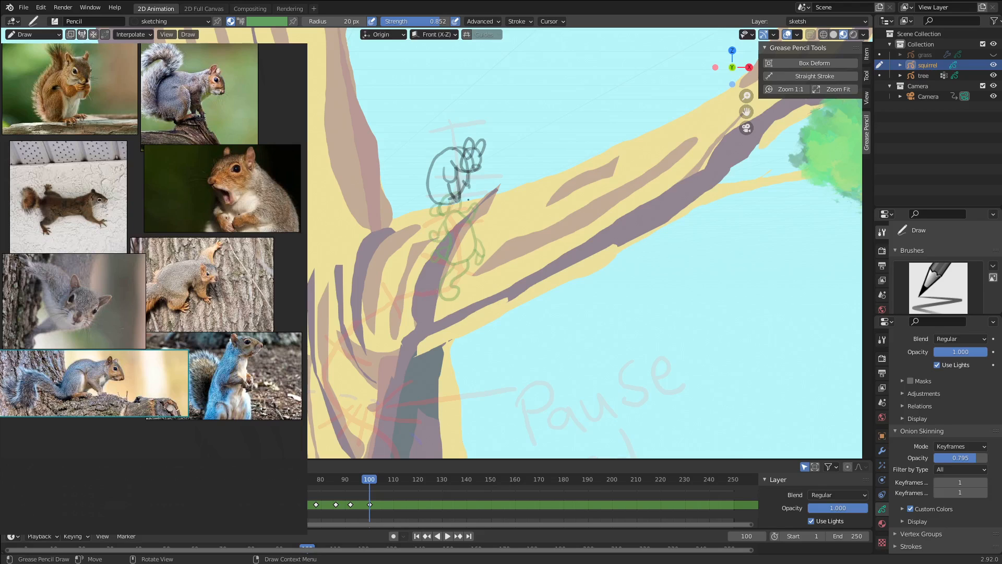
mouse_move(468, 200)
left_mouse_down()
mouse_move(437, 202)
mouse_move(449, 197)
left_mouse_up()
left_click_drag(434, 208, 464, 221)
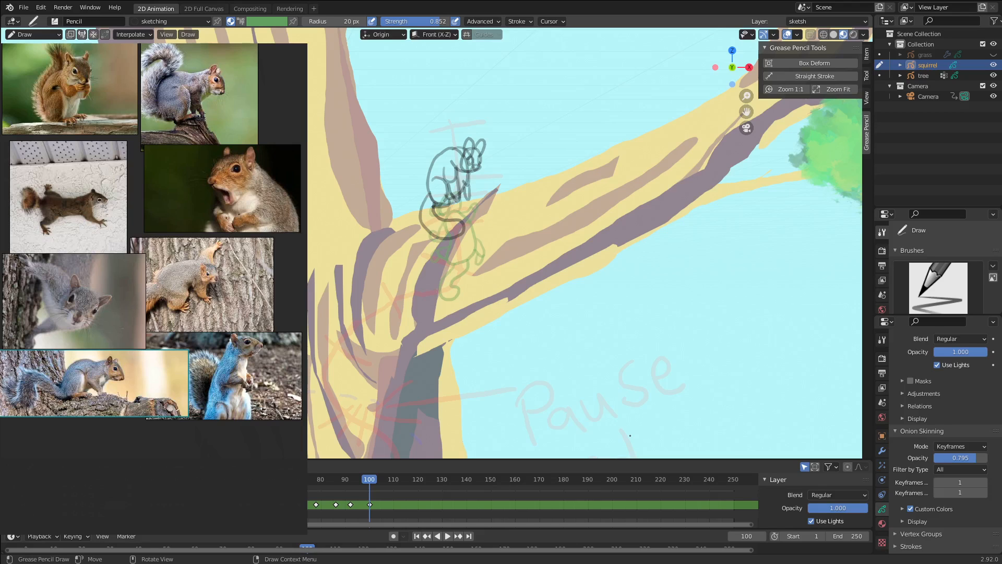
- At frame 104, sketch the squirrel sitting up on the branch, with head, arched back, legs and a hanging tail
left_click(380, 479)
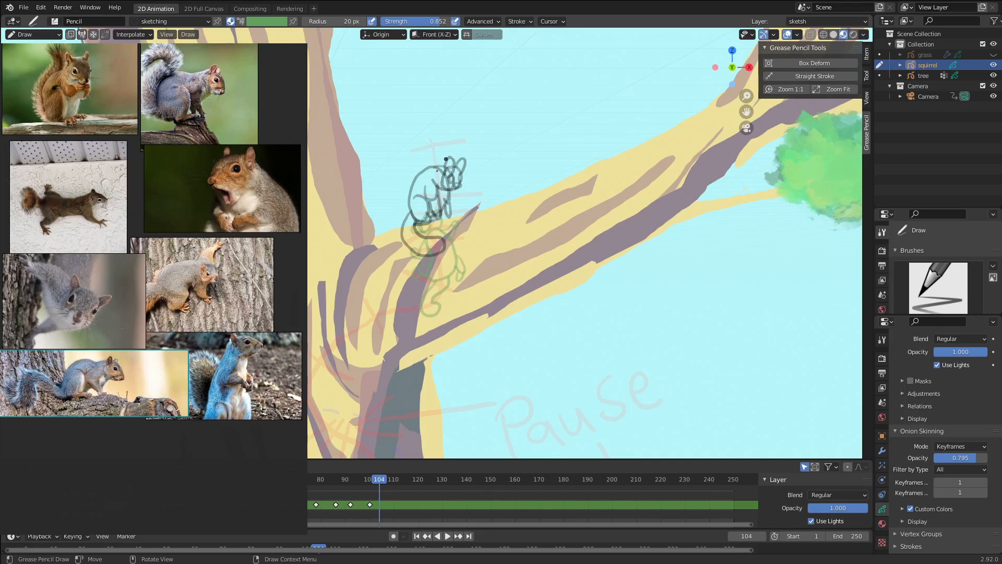
left_click_drag(447, 159, 449, 167)
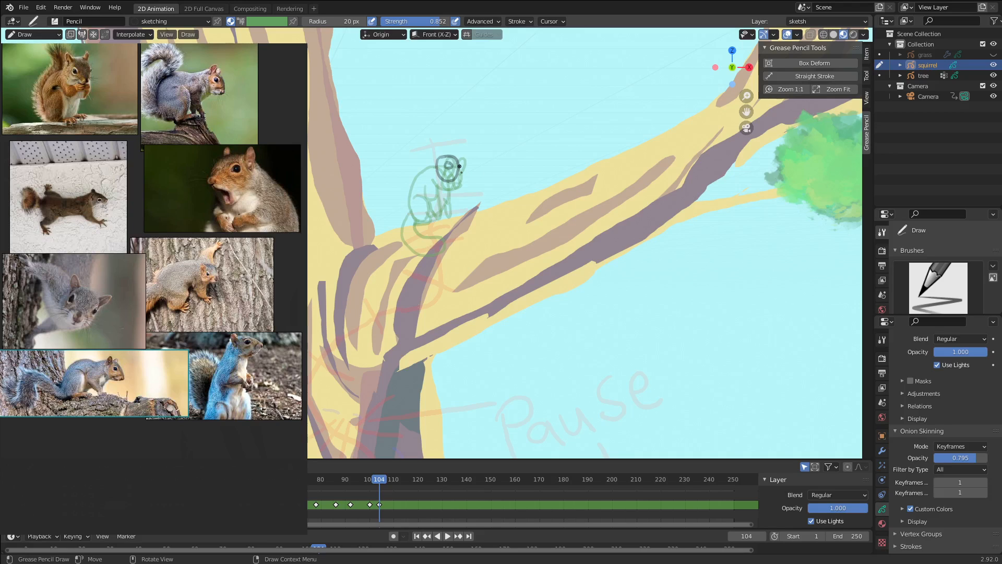
mouse_move(459, 166)
left_mouse_down()
mouse_move(410, 216)
mouse_move(420, 222)
mouse_move(415, 211)
left_mouse_up()
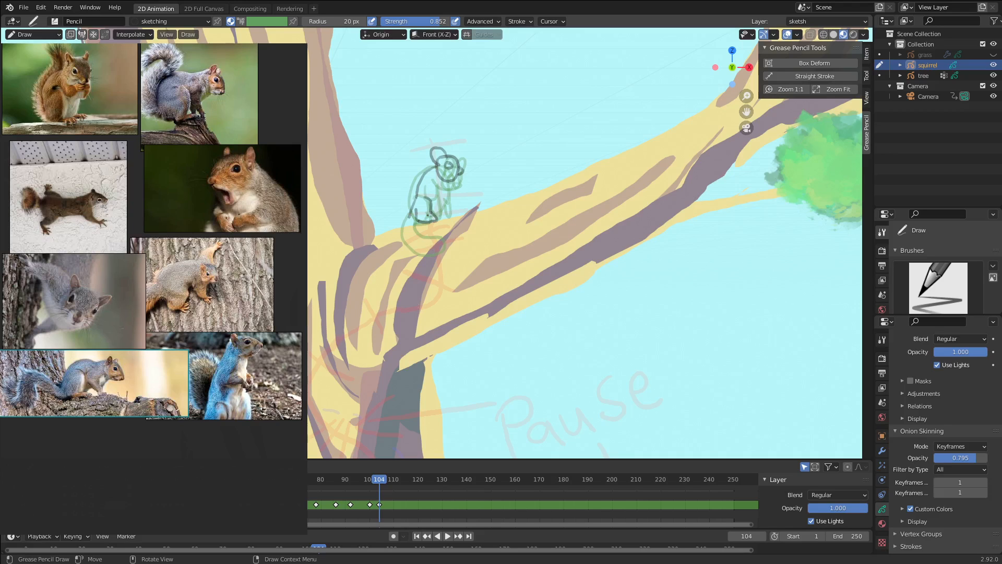
left_click_drag(428, 215, 450, 186)
left_click_drag(444, 206, 438, 222)
left_click_drag(451, 206, 444, 247)
key("ctrl+z")
key("ctrl+z")
left_click_drag(421, 218, 430, 241)
left_click_drag(415, 189, 436, 250)
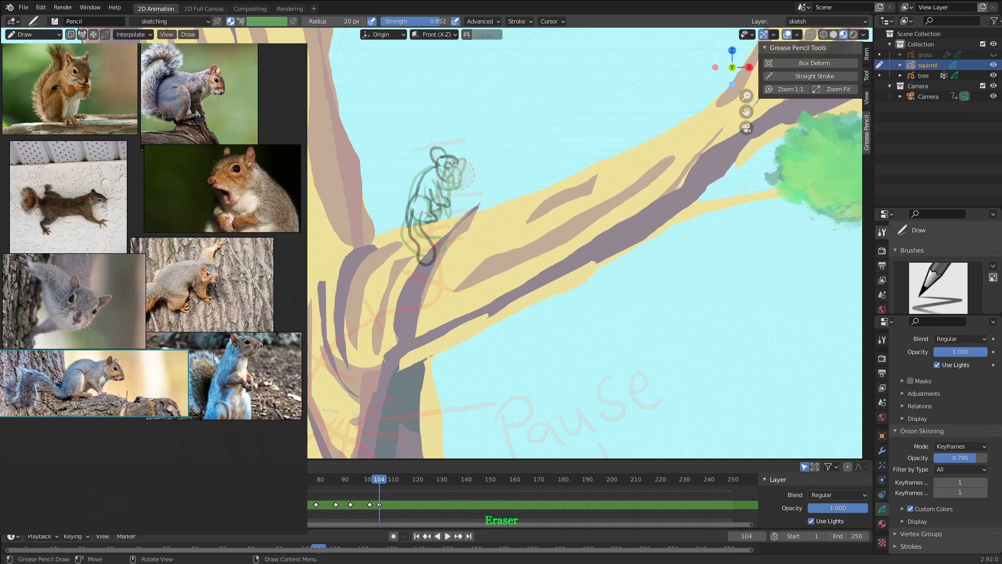
- Erase the head of the frame 104 squirrel, redraw it raised above a longer neck, and rework the front legs
left_click_drag(454, 163, 440, 184)
left_click_drag(441, 178, 445, 147)
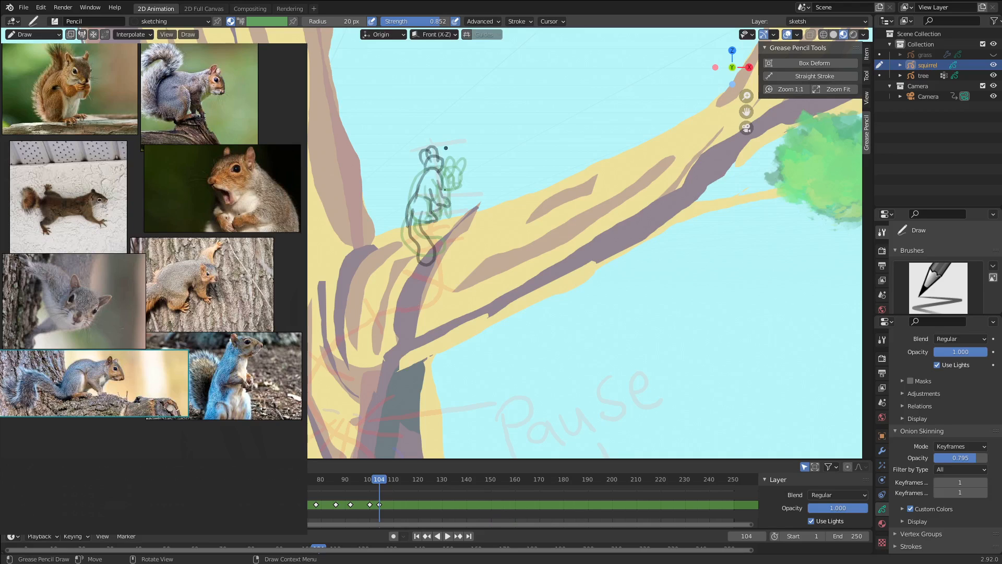
key("ctrl+z")
left_click_drag(440, 184, 437, 205)
left_click_drag(437, 205, 431, 212)
- Check the playback around frame 100, stop there and switch the squirrel drawing to Edit Mode
left_click(370, 479)
key("space")
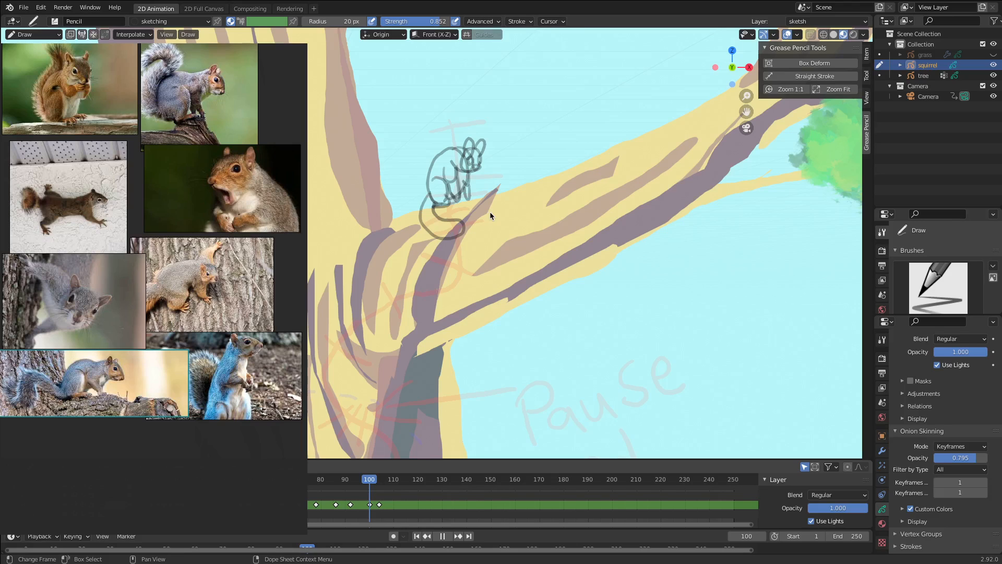
key("ctrl+Tab")
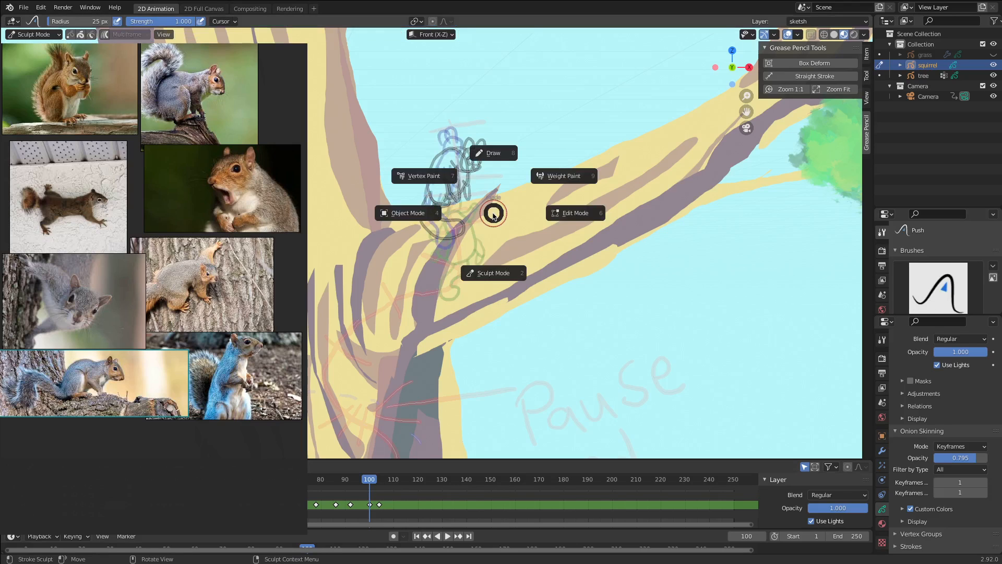
left_click(569, 215)
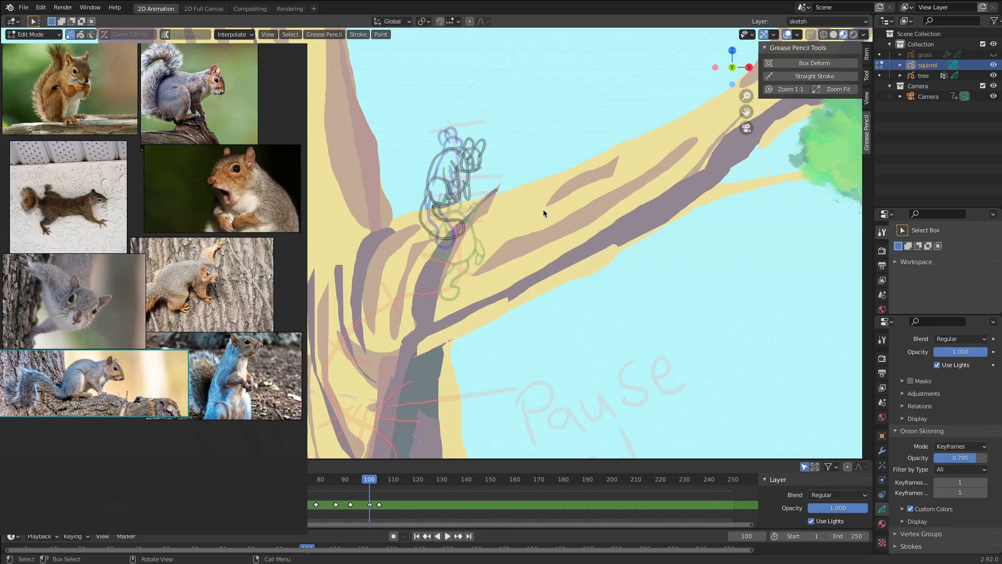
- Scale down the whole frame 100 squirrel drawing slightly and return to Draw Mode
key("a")
key("s")
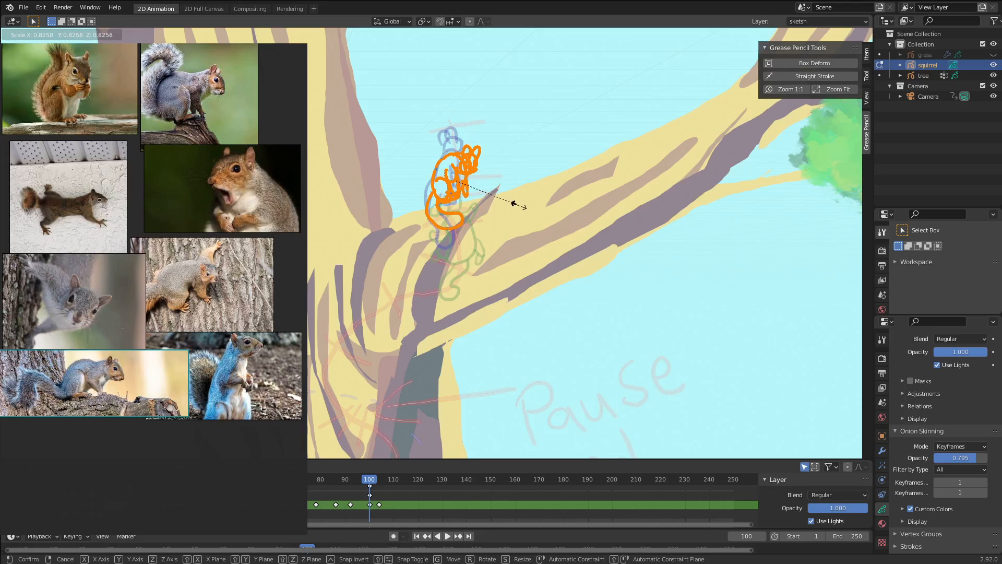
left_click(514, 203)
left_click(535, 228)
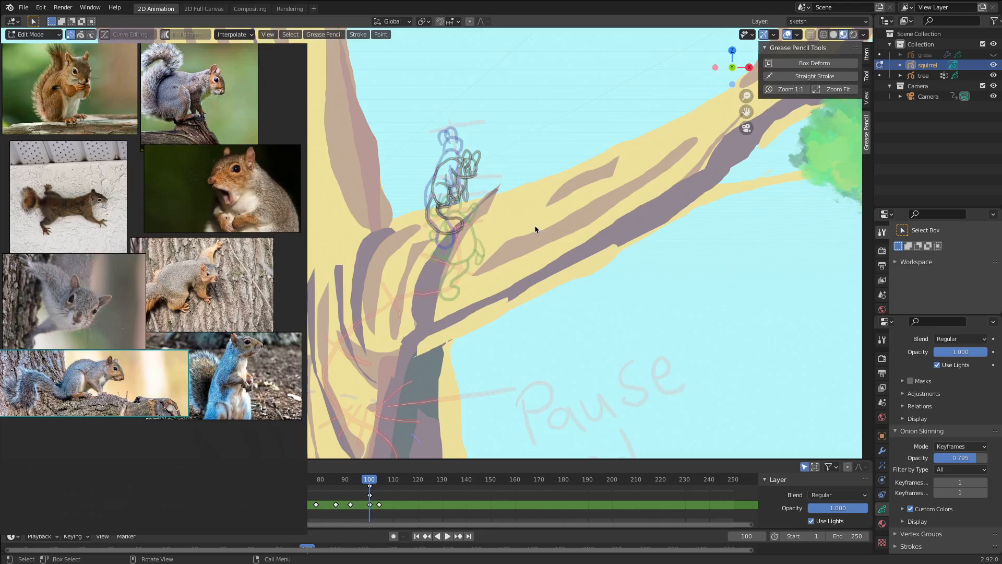
key("ctrl+Tab")
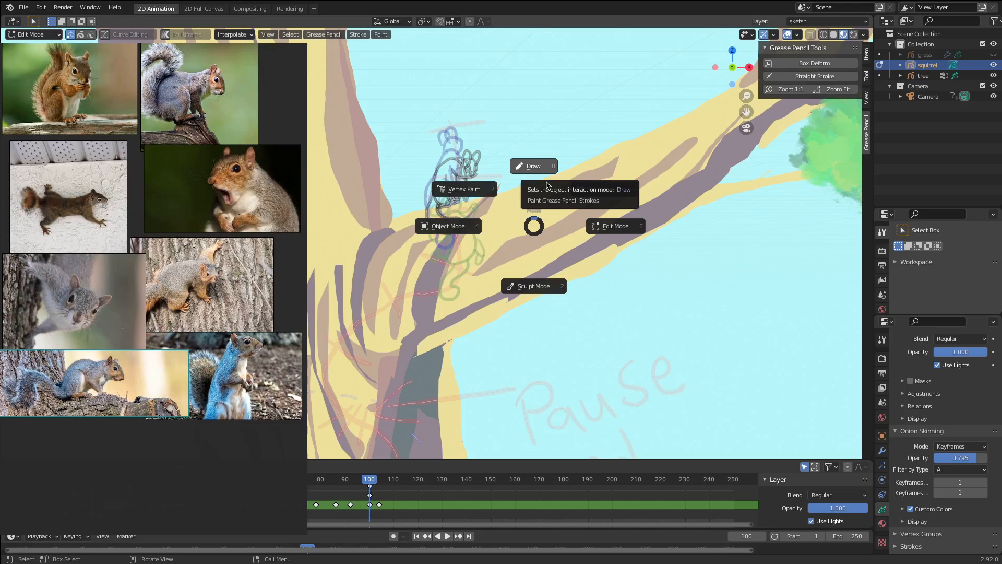
left_click(547, 185)
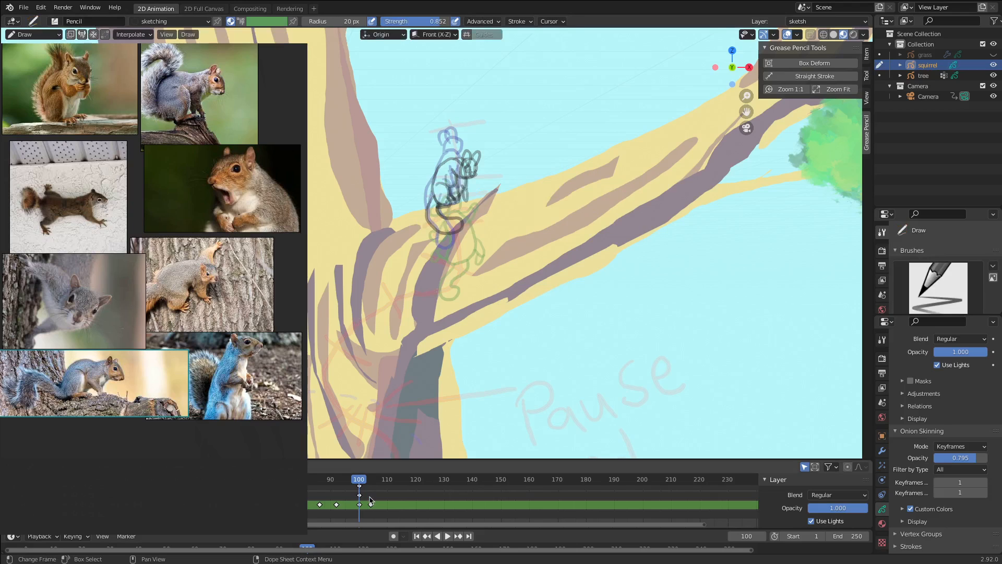
- Delete the stray keyframes at frame 100 on the layers above the sketch, then make the shadow layer active
key("b")
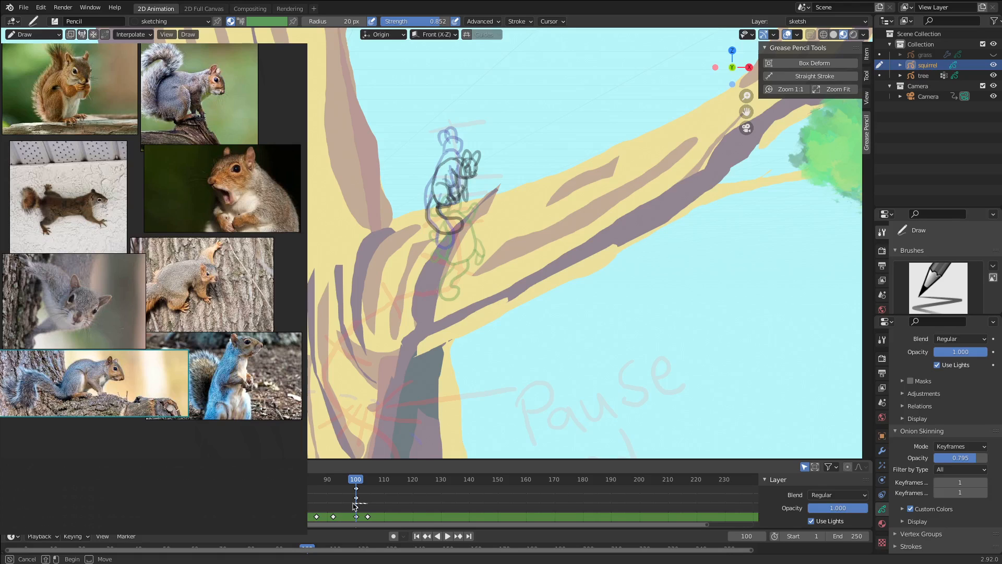
left_click_drag(353, 503, 348, 484)
key("Delete")
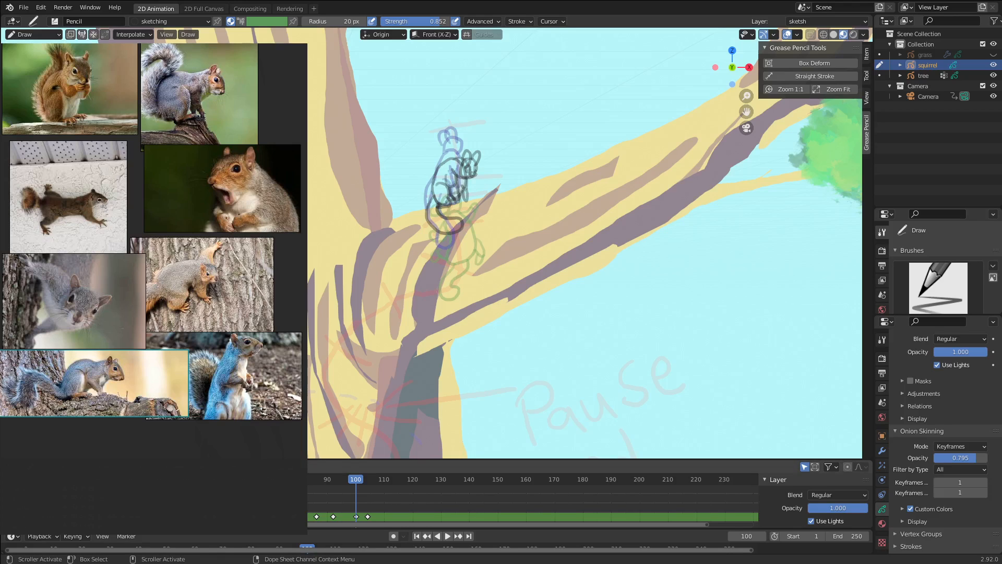
key("Tab")
left_click(154, 525)
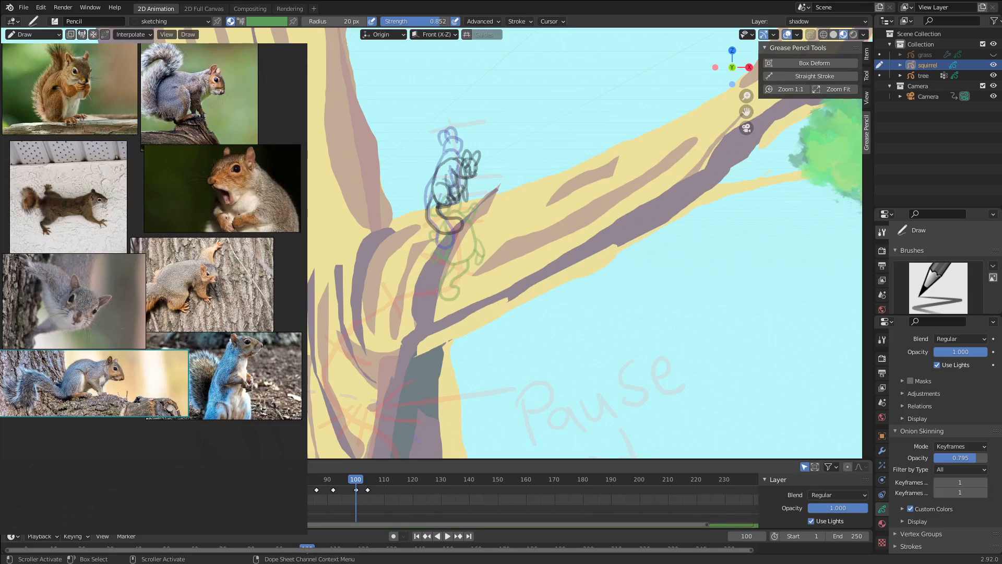
scroll(532, 504, "down", 2)
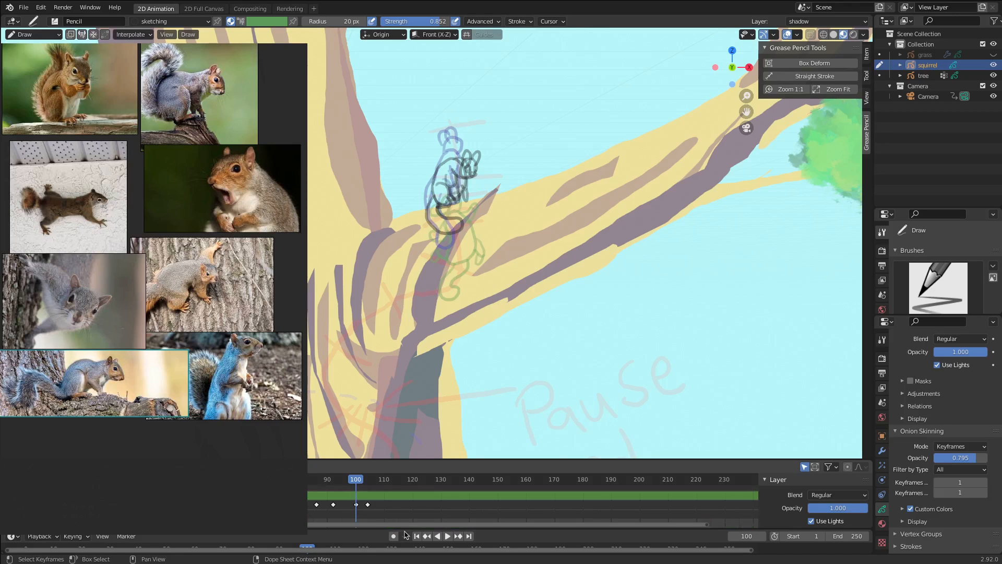
- Play the animation from the first frame to check the squirrel's run onto the branch, then return to frame 1
left_click(416, 537)
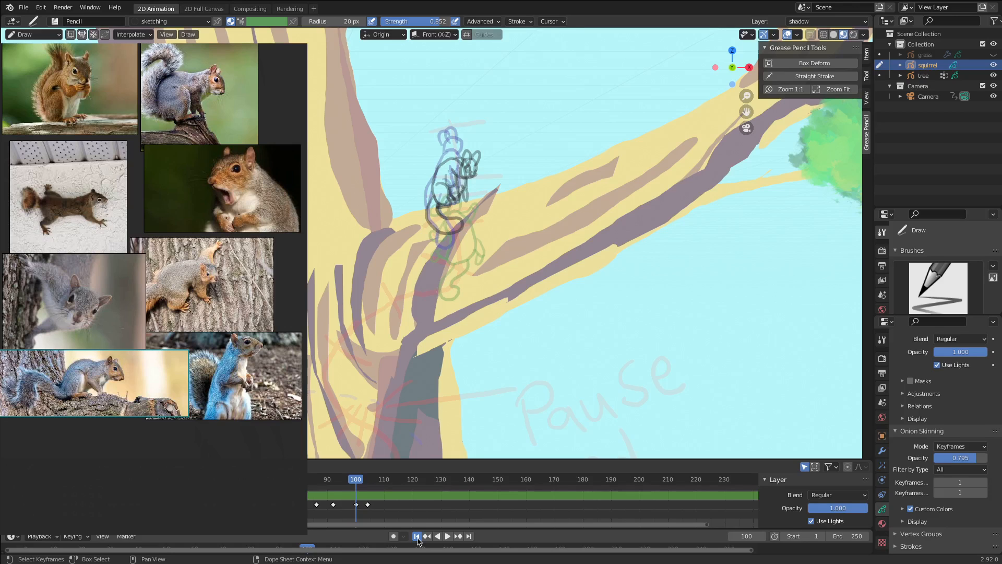
key("space")
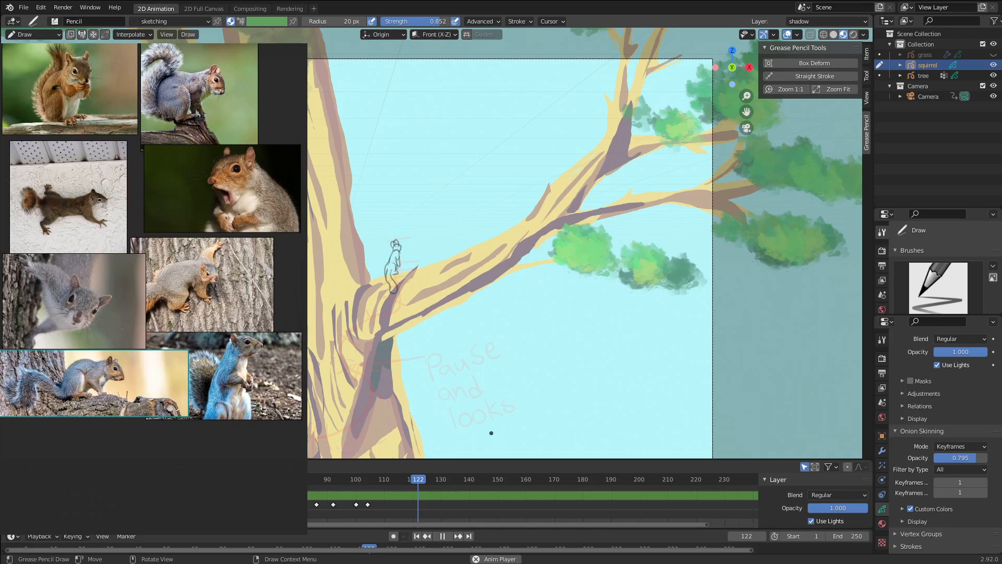
scroll(491, 433, "down", 2)
key("space")
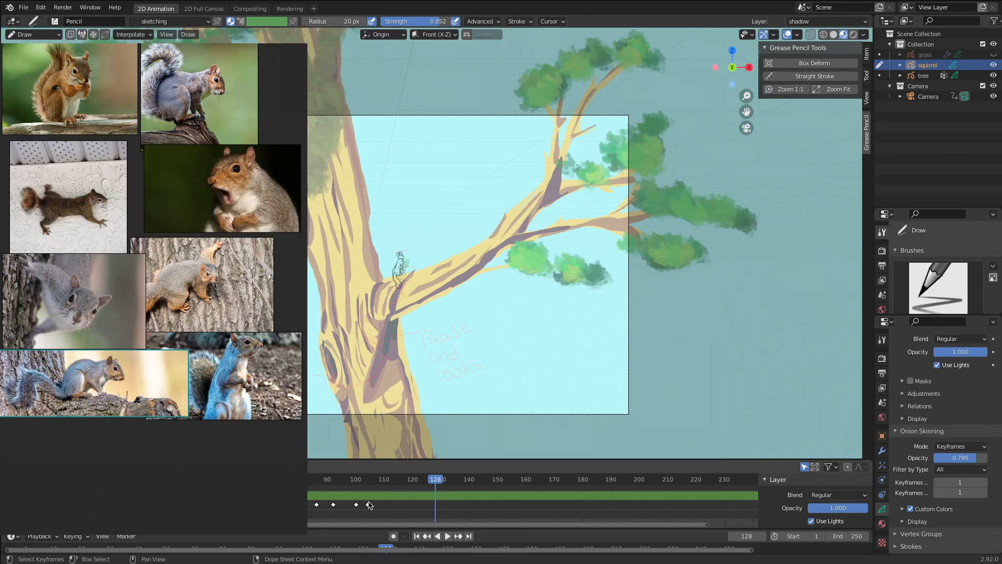
key("shift+Left")
scroll(394, 518, "down", 1)
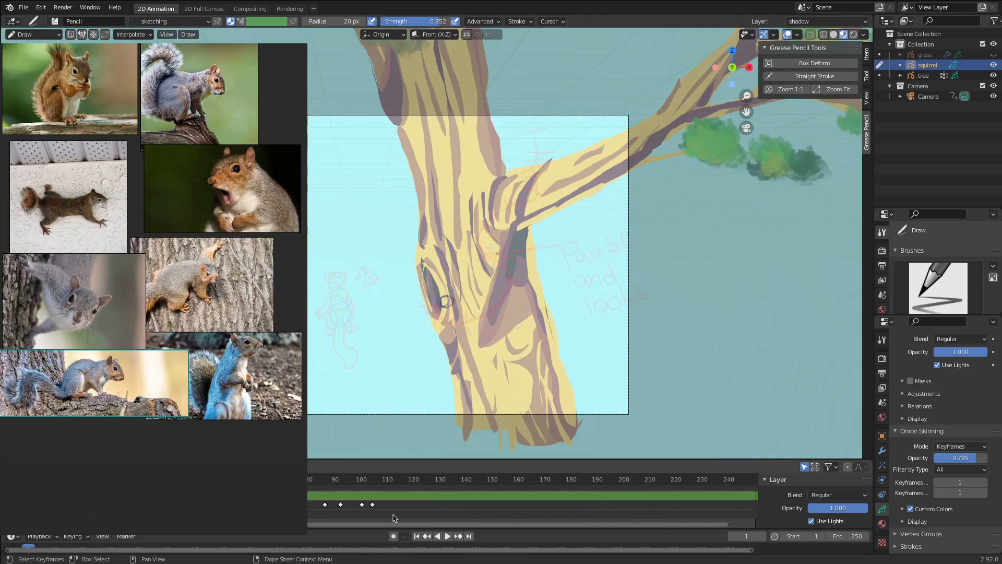
scroll(393, 518, "down", 1)
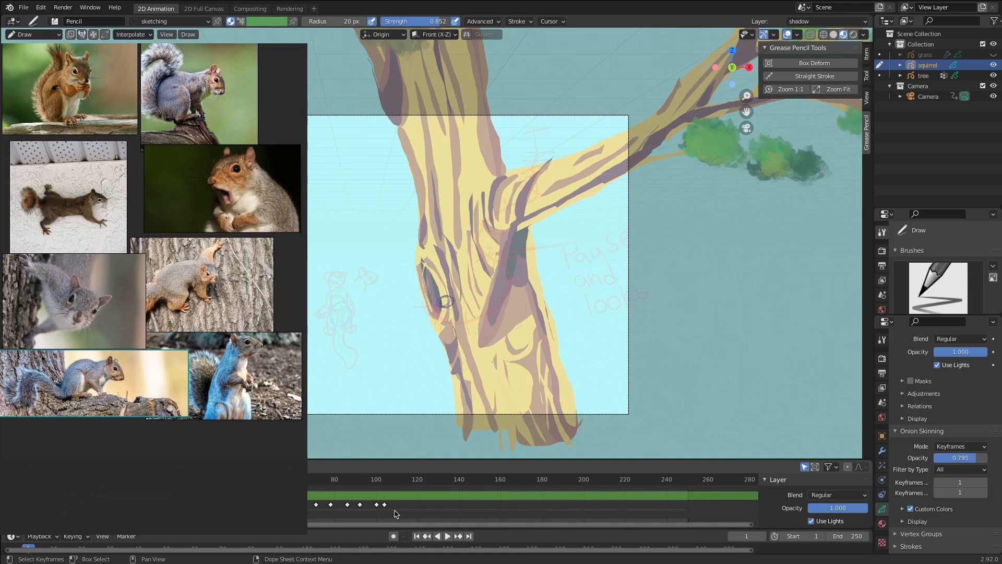
- Select the squirrel's keyframes and review the start of the run, stopping at frame 47
left_click(95, 35)
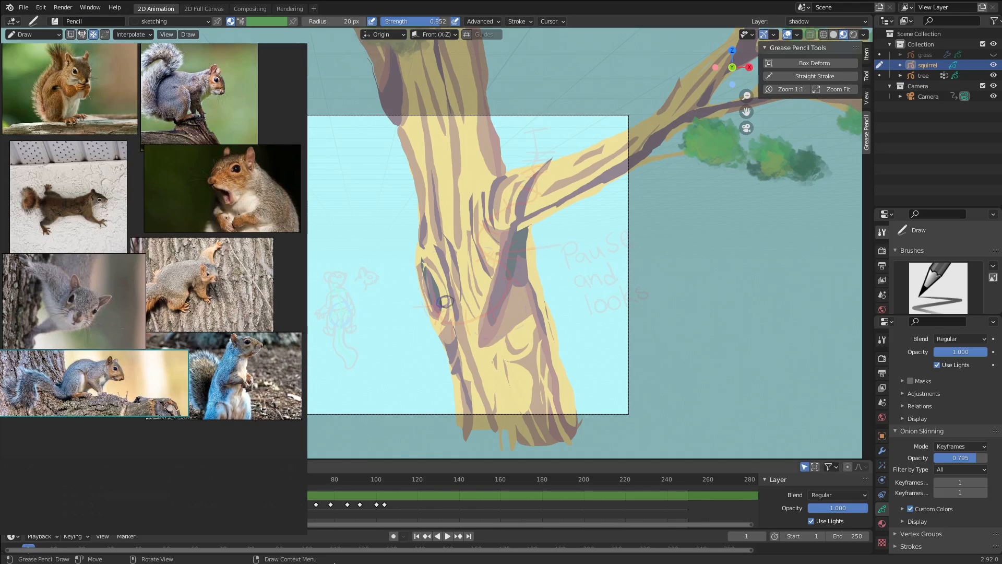
left_click_drag(413, 511, 307, 497)
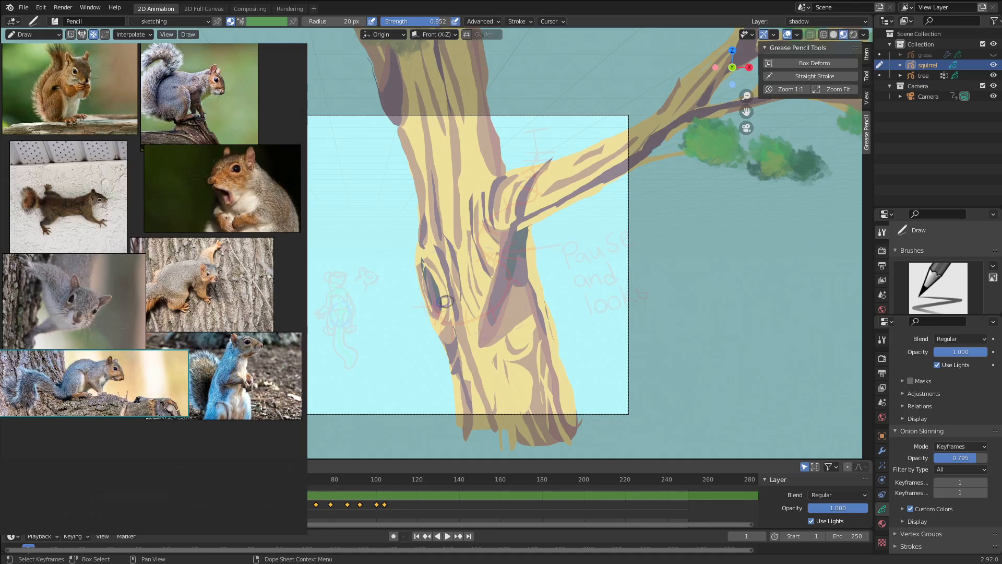
key("Up")
key("space")
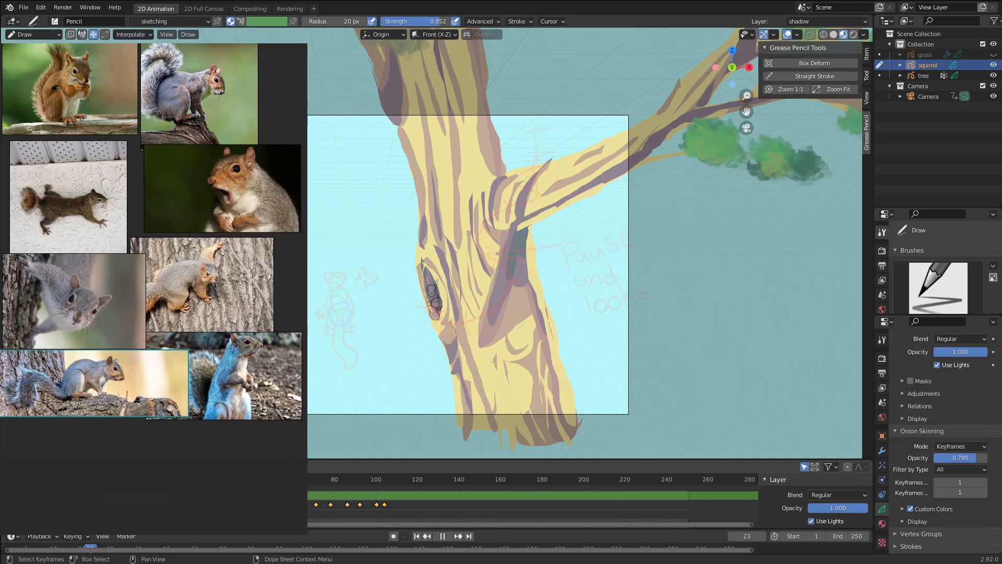
left_click_drag(91, 547, 141, 546)
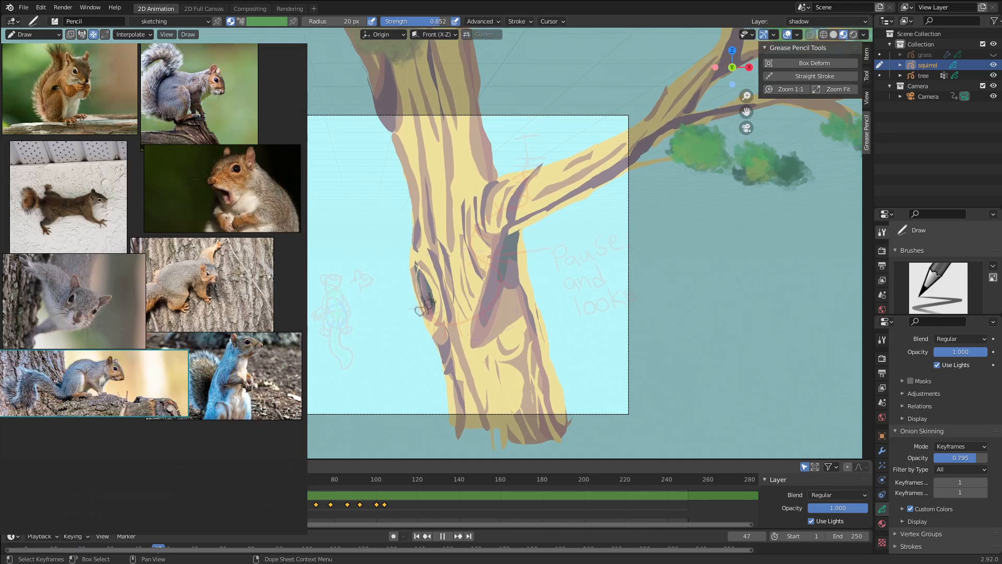
key("space")
- Make the path & foudation layer active and put the squirrel drawing in Edit Mode
left_click(432, 516)
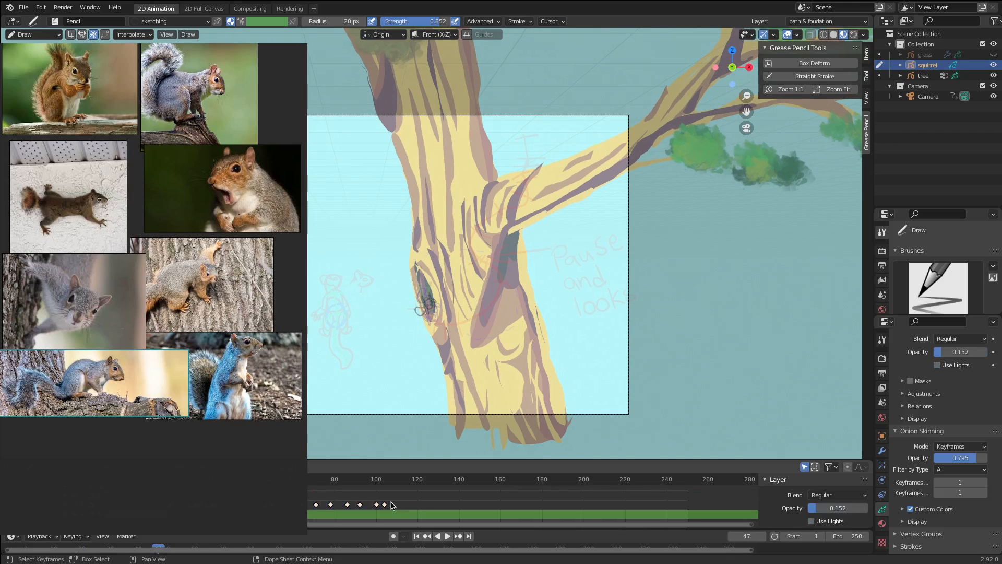
left_click_drag(408, 508, 315, 505)
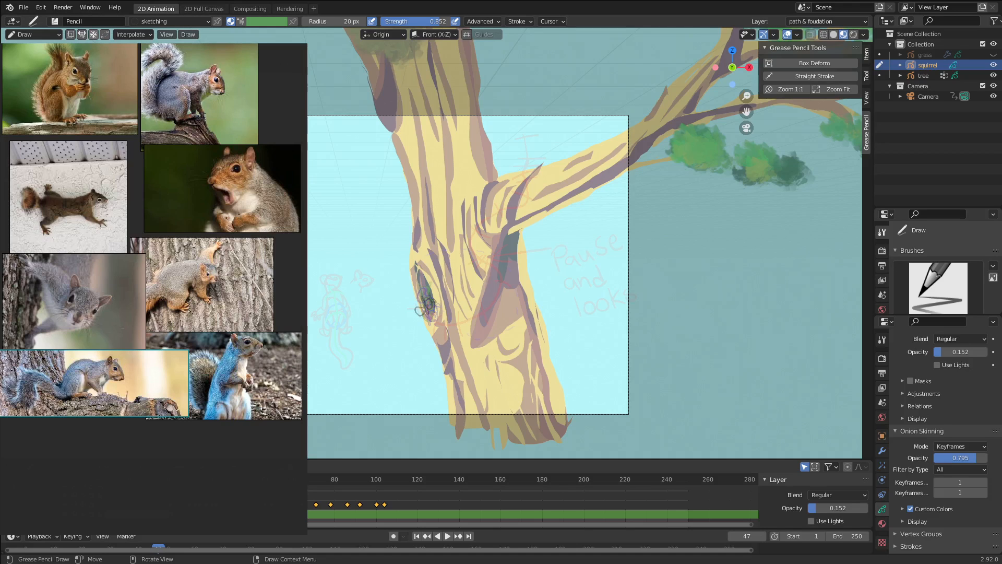
key("Tab")
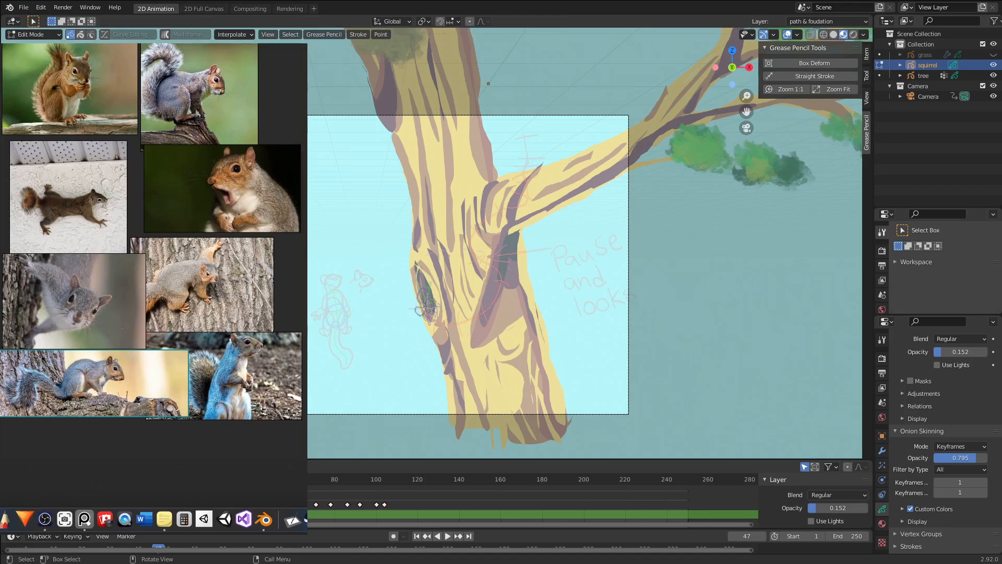
scroll(469, 343, "up", 3)
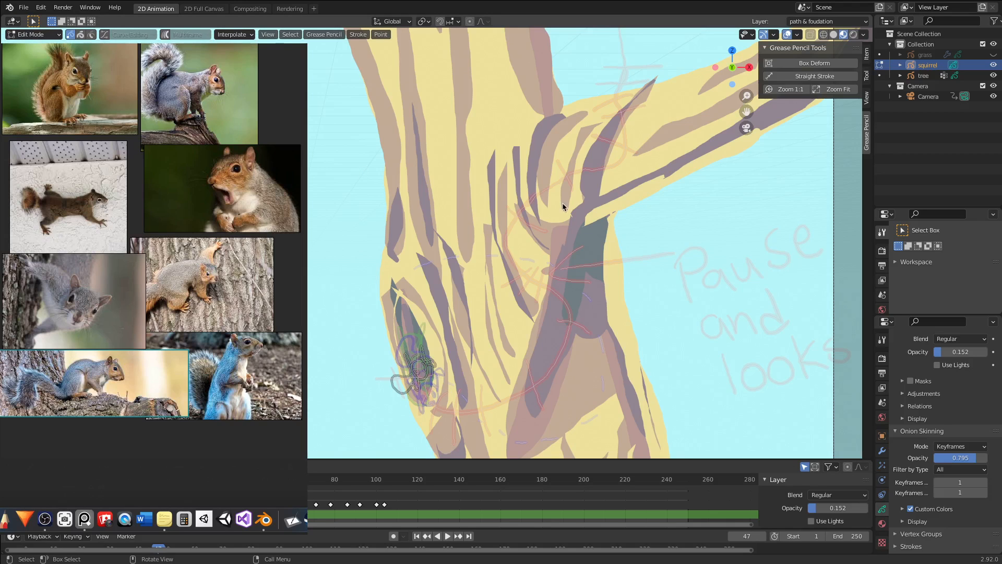
key("ctrl+Tab")
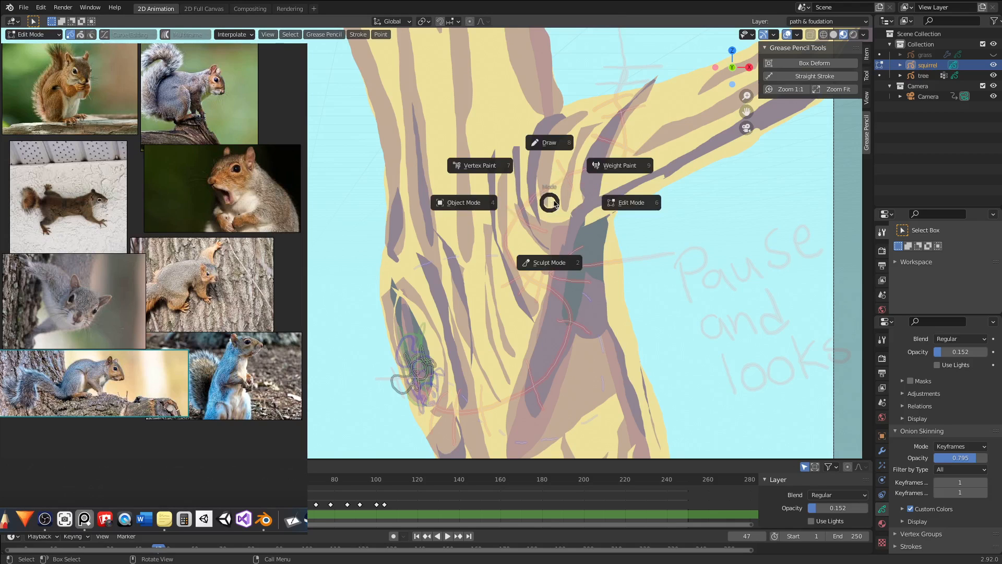
left_click(609, 215)
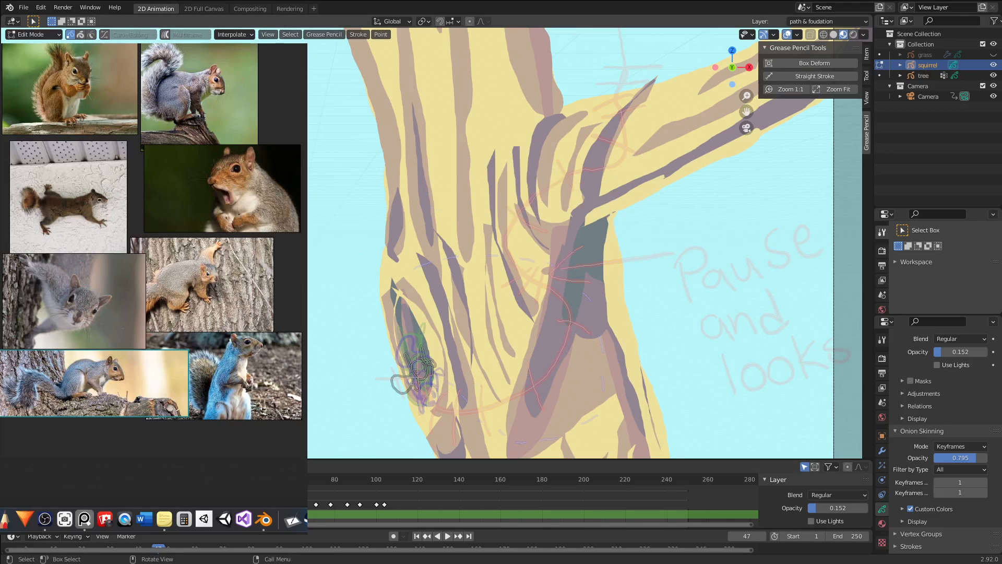
- Enable Multiframe editing and select the squirrel's sketch keyframes so several poses can be edited together
left_click(167, 36)
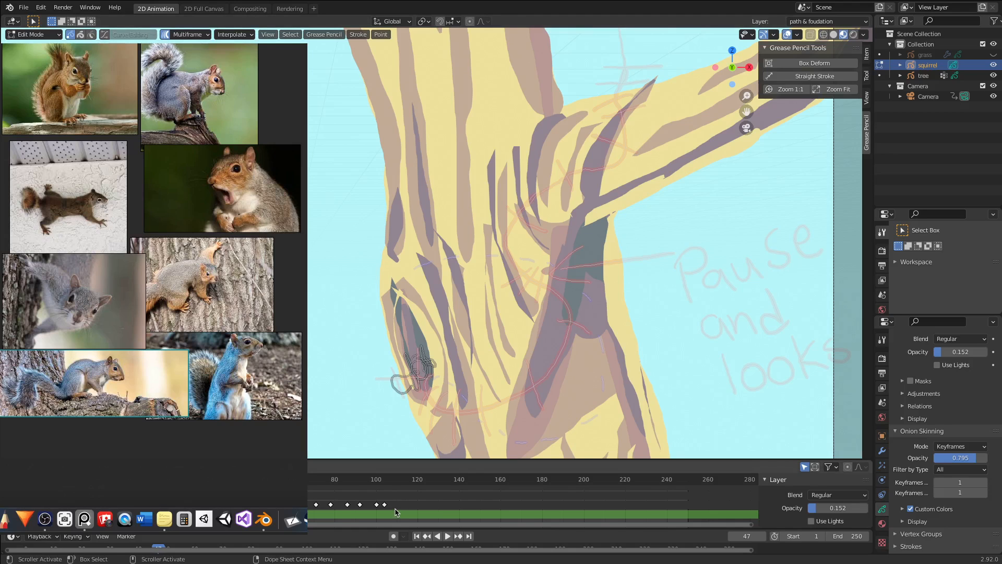
scroll(398, 508, "down", 1)
key("b")
left_click_drag(367, 508, 307, 504)
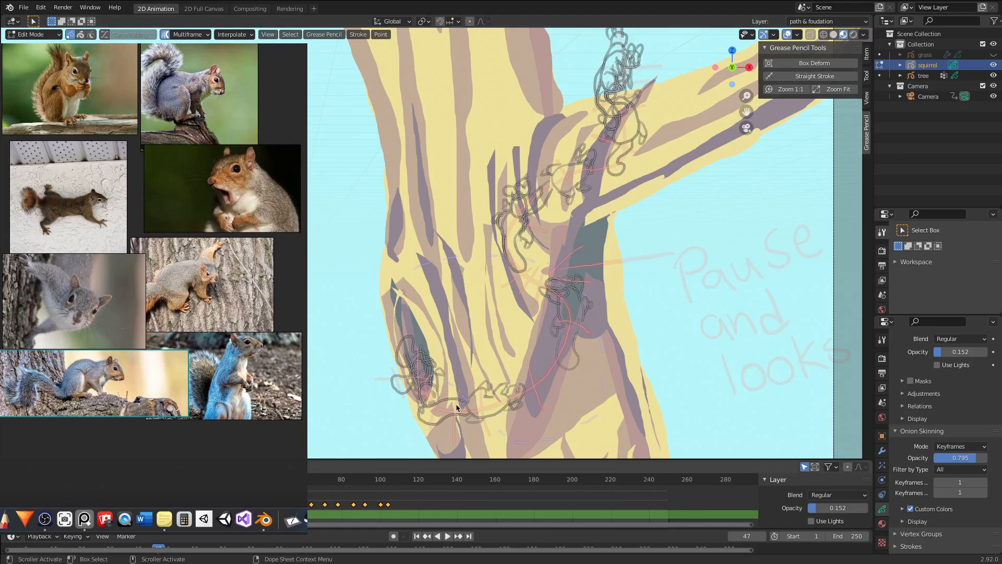
- Try to thicken and enlarge all squirrel poses together, then undo the scaling
key("a")
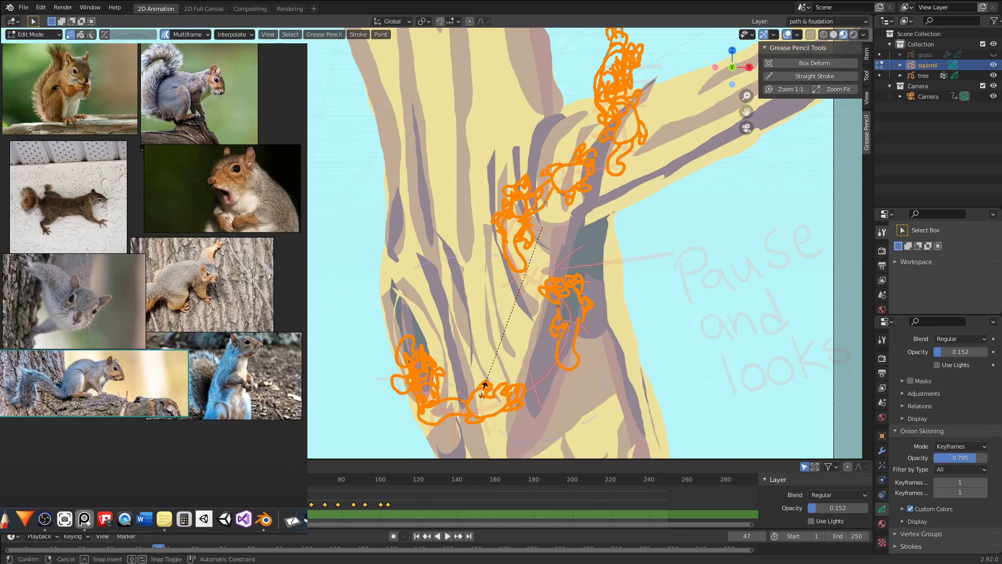
key("alt+s")
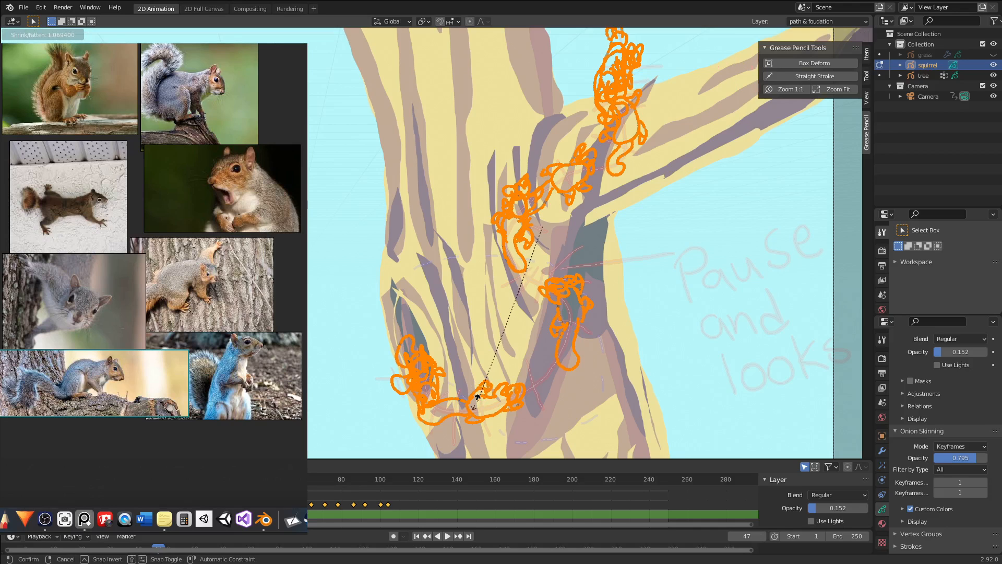
left_click(505, 346)
key("s")
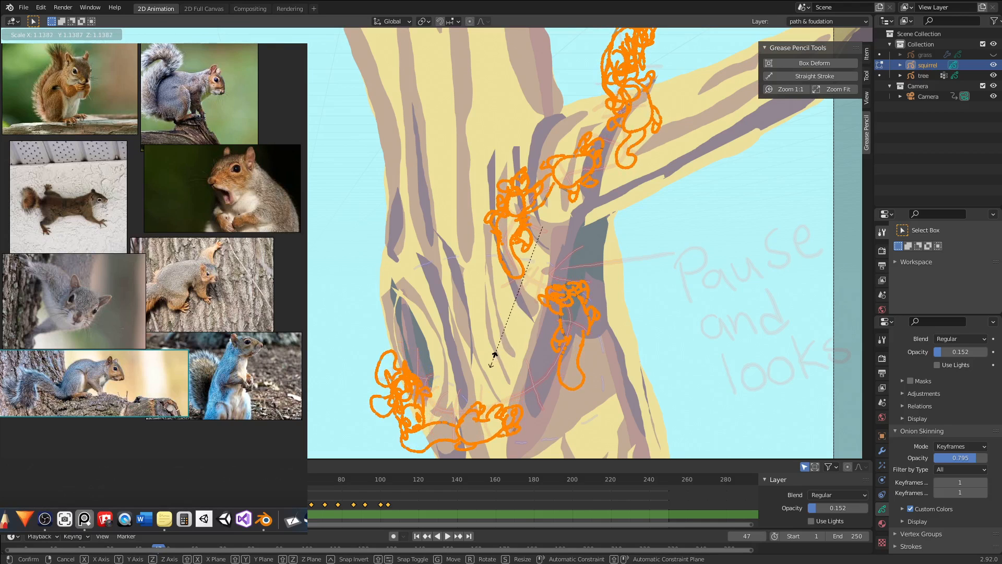
left_click(487, 364)
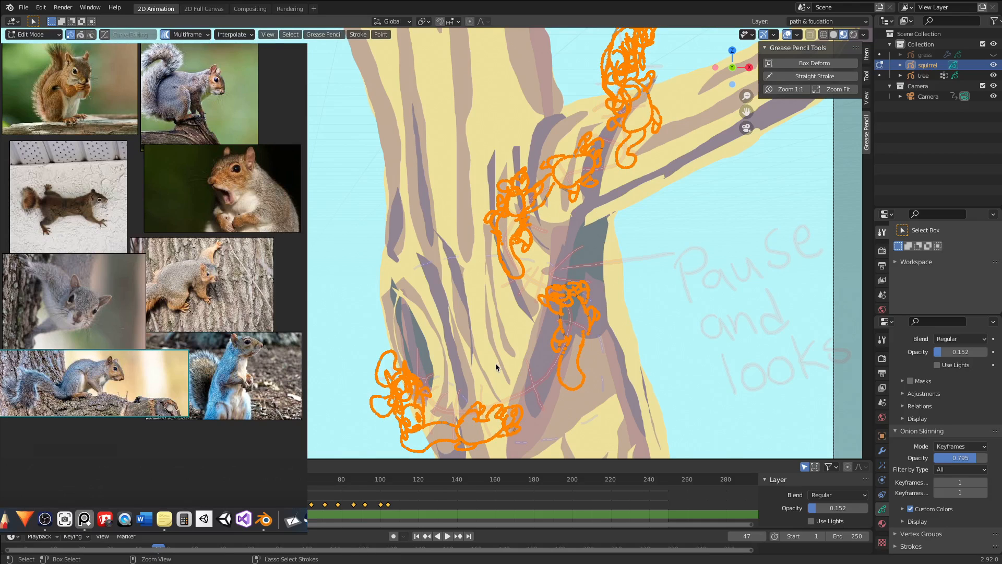
key("ctrl+z")
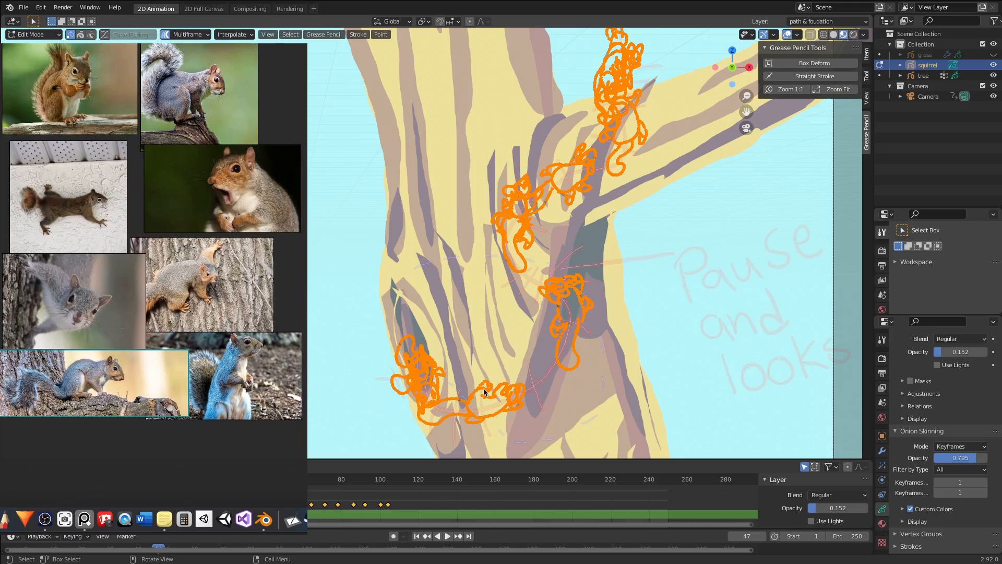
- Enlarge the squirrel poses at the hollow and along the lower trunk slightly, and shift them a little down and right
left_click(349, 334)
mouse_move(345, 313)
left_mouse_down()
mouse_move(447, 415)
mouse_move(533, 437)
left_mouse_up()
key("s")
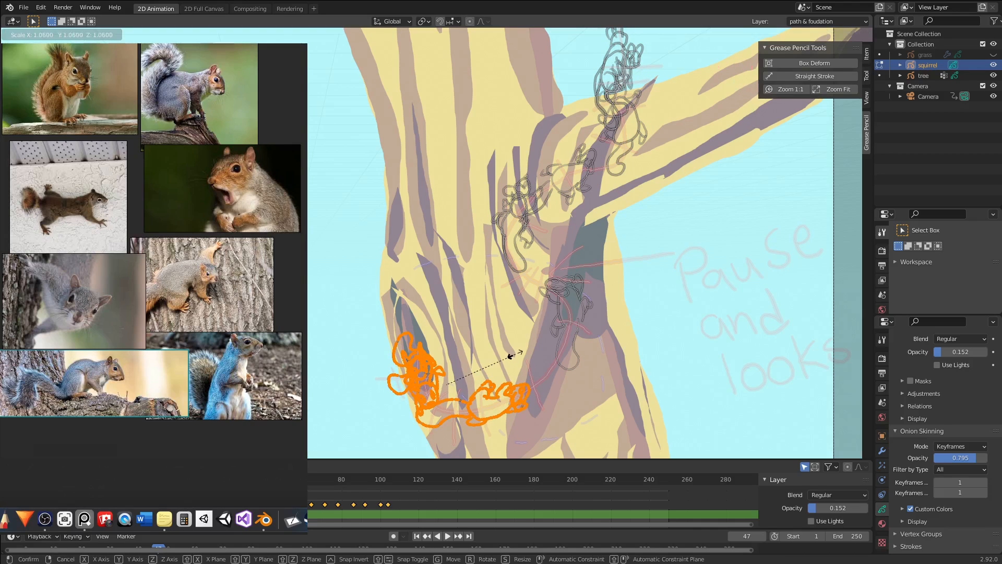
left_click(518, 356)
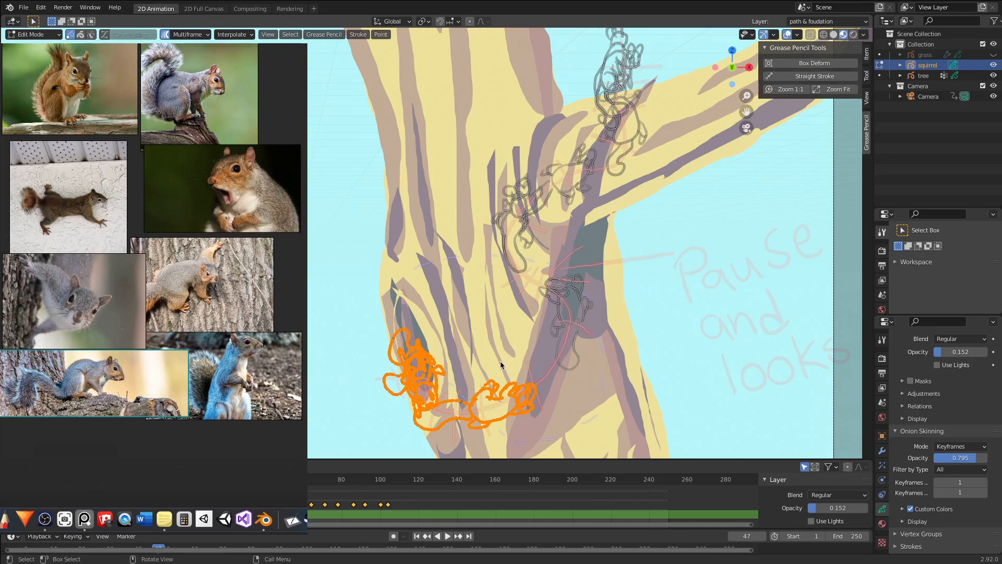
key("g")
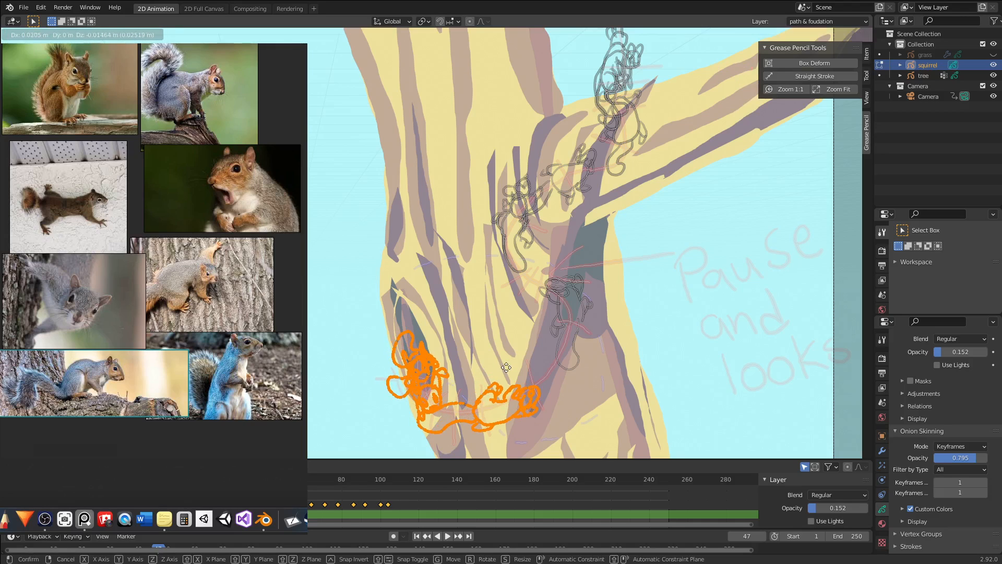
left_click(508, 369)
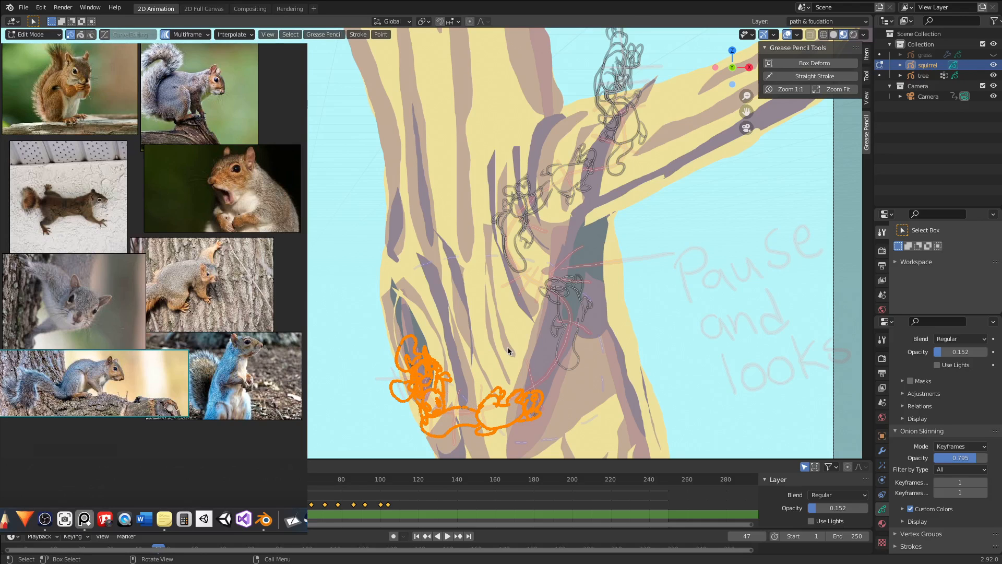
- Select the squirrel pose beside the dark trunk crevice below the branch and enlarge it to about 1.11 scale
left_click(507, 347)
mouse_move(519, 258)
left_mouse_down()
mouse_move(599, 368)
mouse_move(615, 372)
left_mouse_up()
left_click(649, 336)
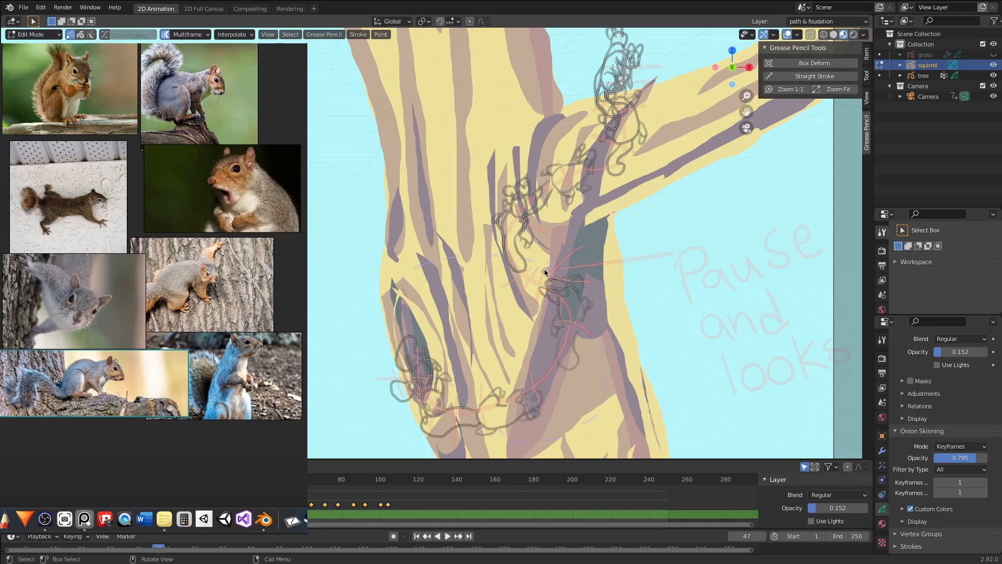
mouse_move(543, 269)
left_mouse_down()
mouse_move(625, 382)
mouse_move(609, 362)
left_mouse_up()
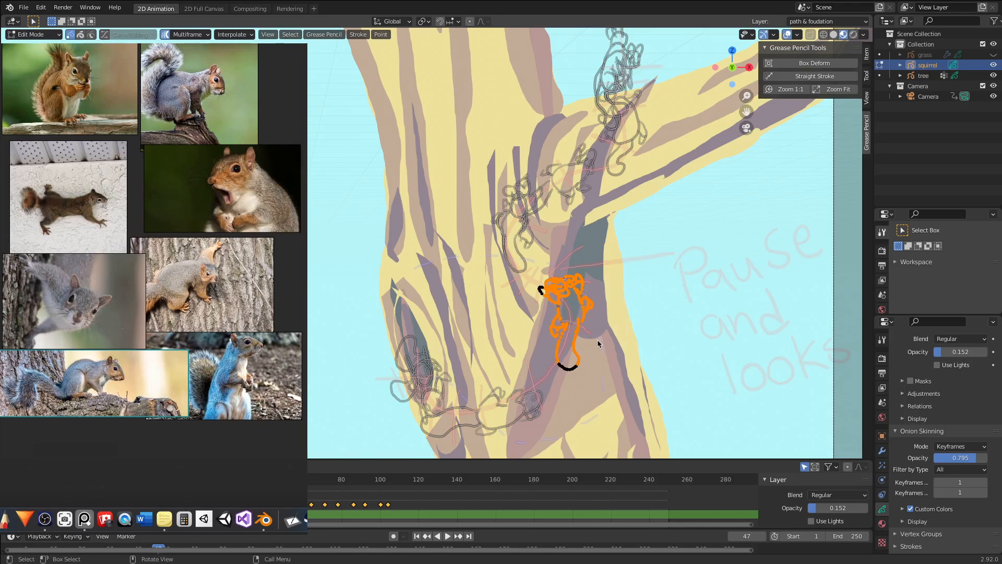
key("s")
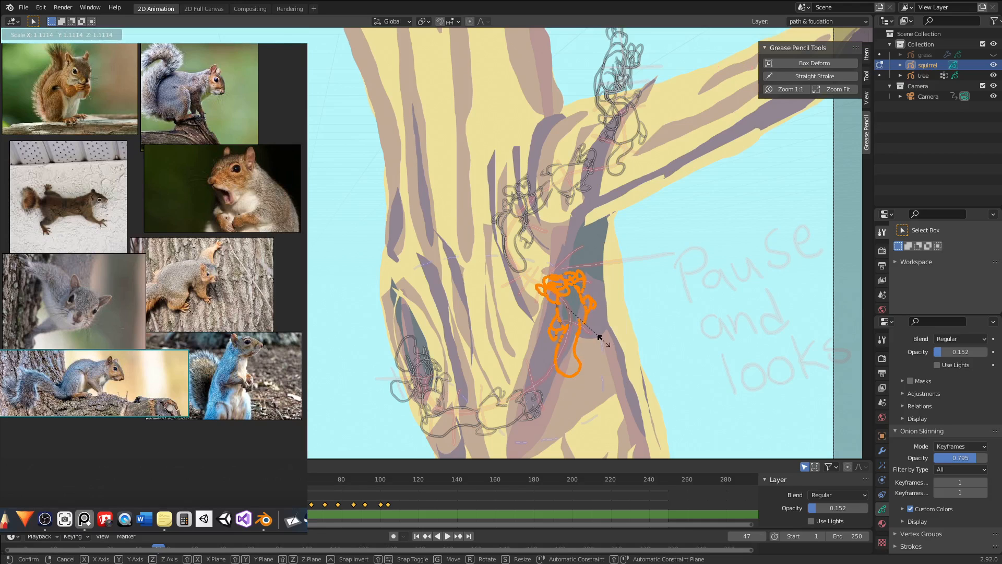
left_click(599, 338)
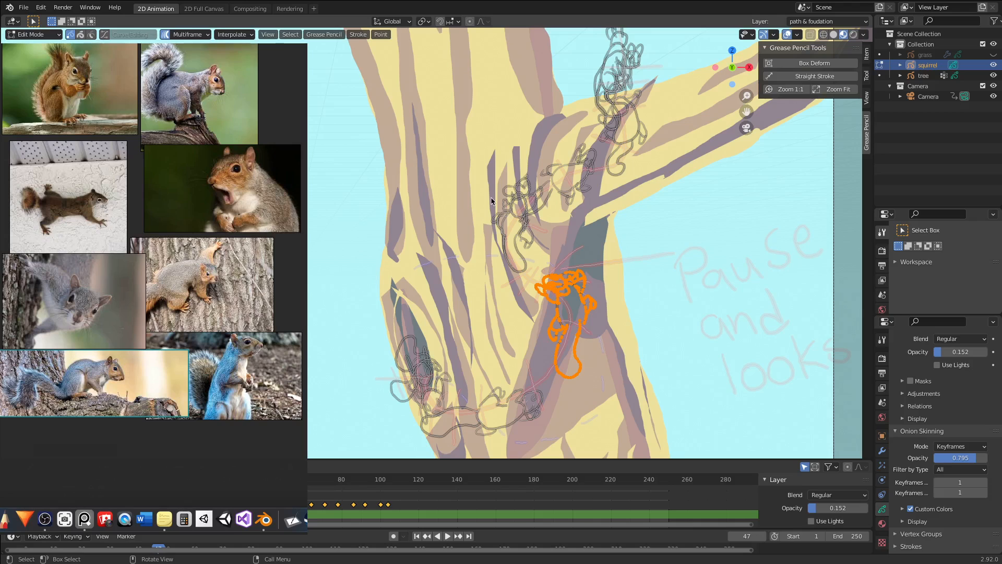
- Enlarge the squirrel poses from the upper trunk to the branch together to about 1.10 scale and shift them slightly down
left_click(506, 254)
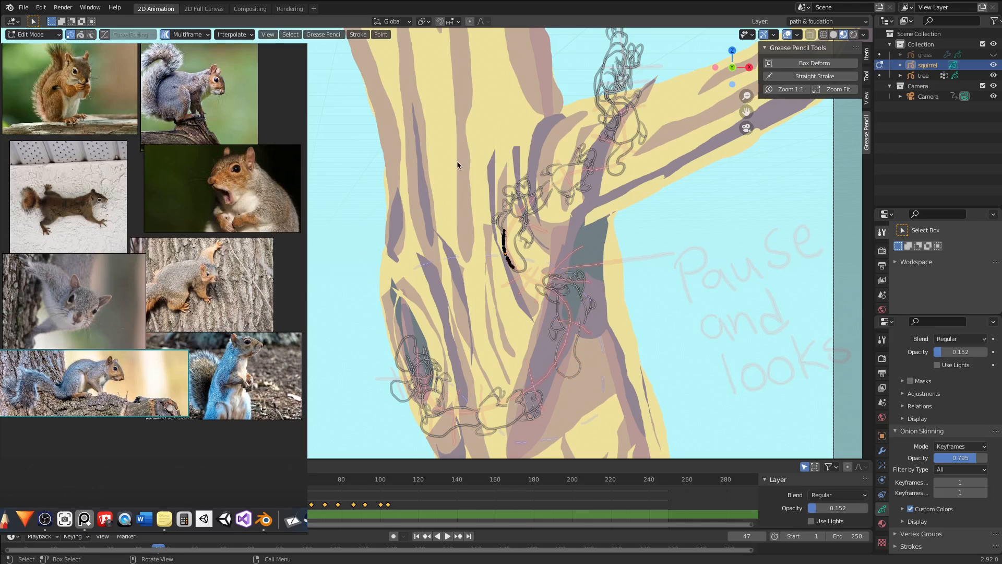
left_click_drag(458, 151, 548, 269)
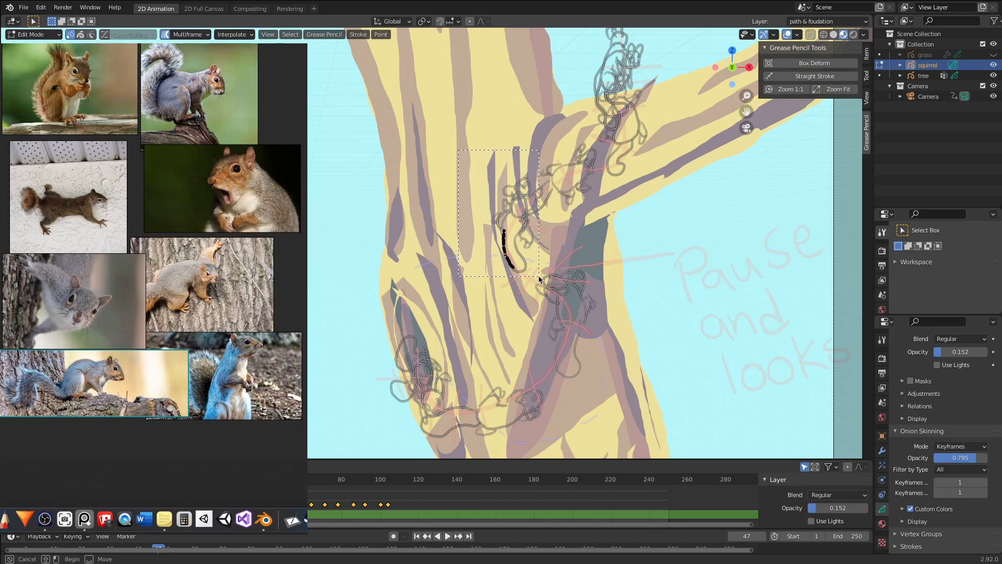
left_click_drag(538, 278, 538, 279)
left_click_drag(501, 119, 653, 219)
scroll(610, 205, "up", 3, "shift")
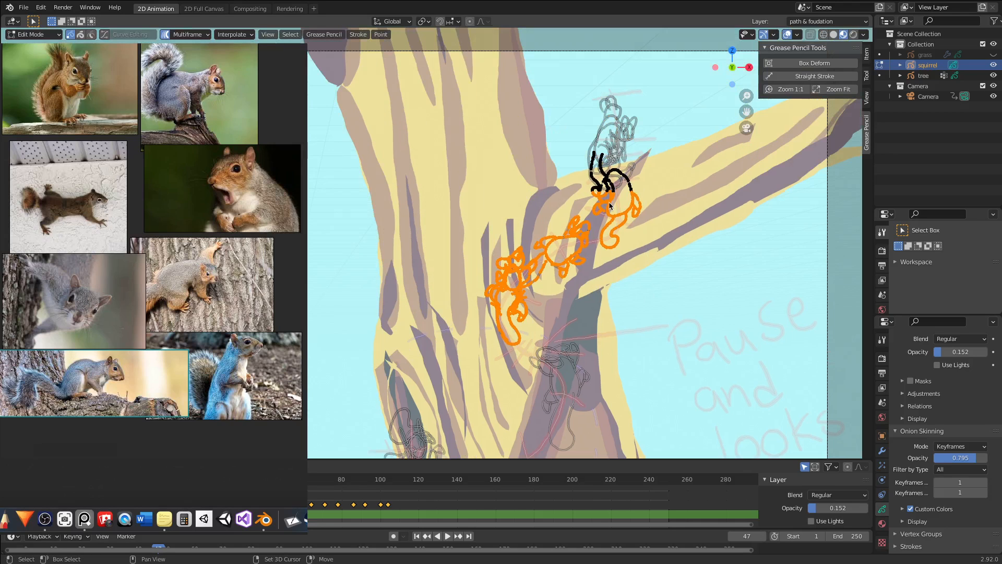
left_click_drag(572, 95, 655, 237)
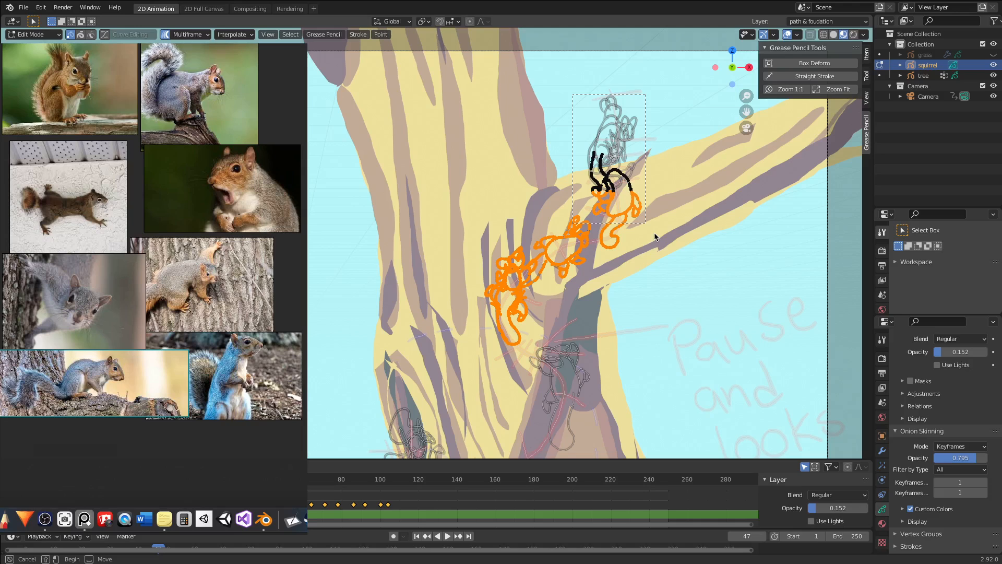
left_click_drag(653, 233, 654, 232)
key("s")
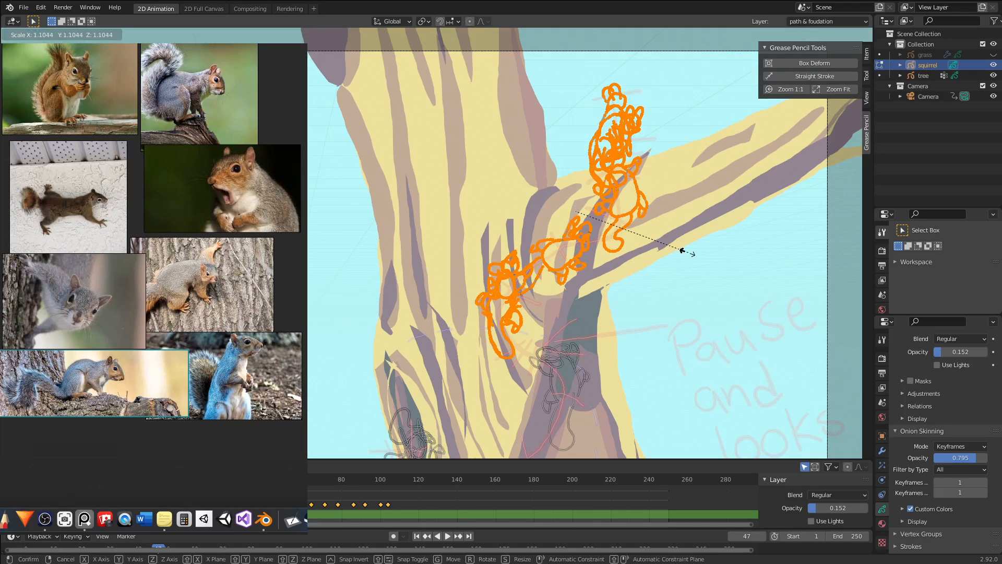
left_click(682, 251)
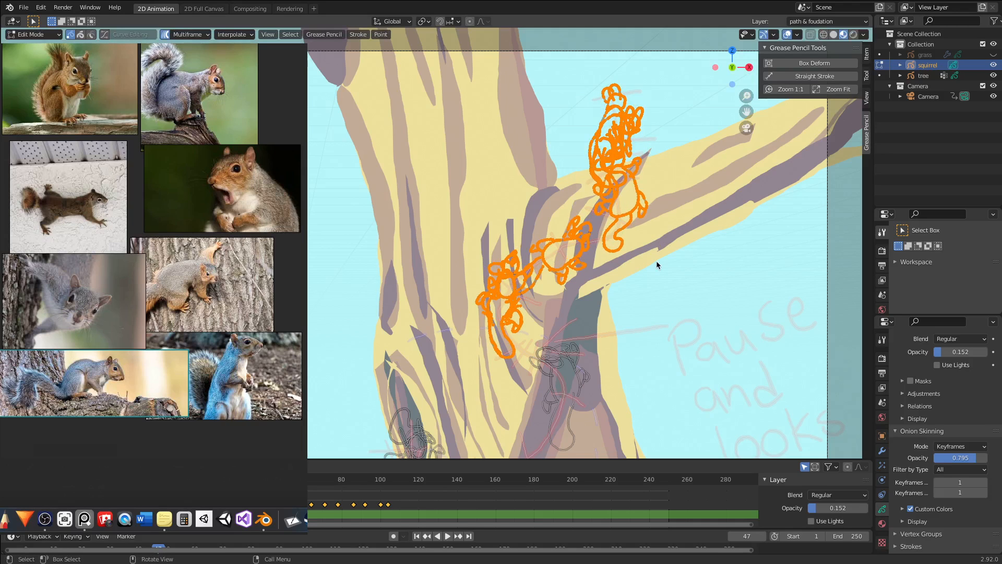
key("g")
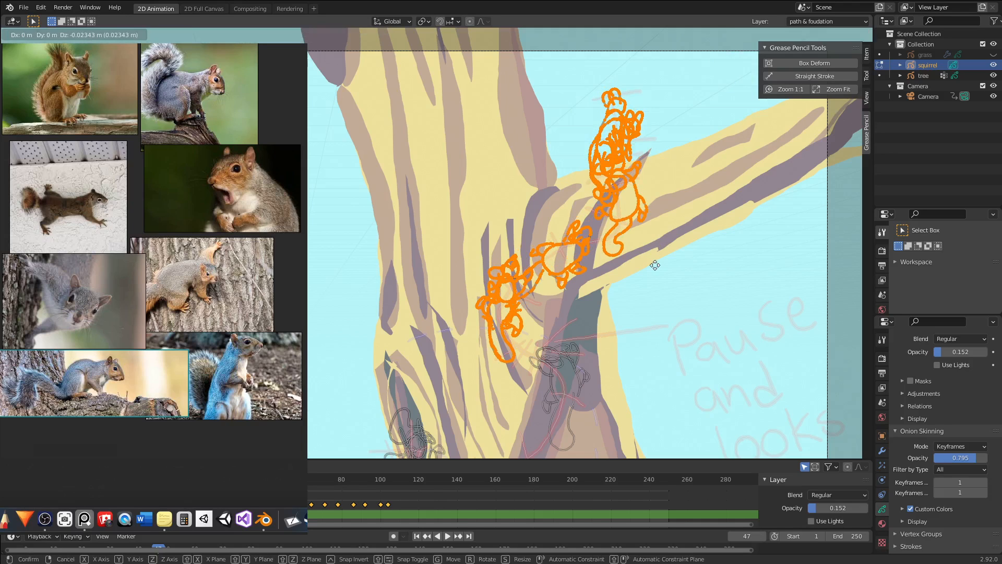
left_click(651, 263)
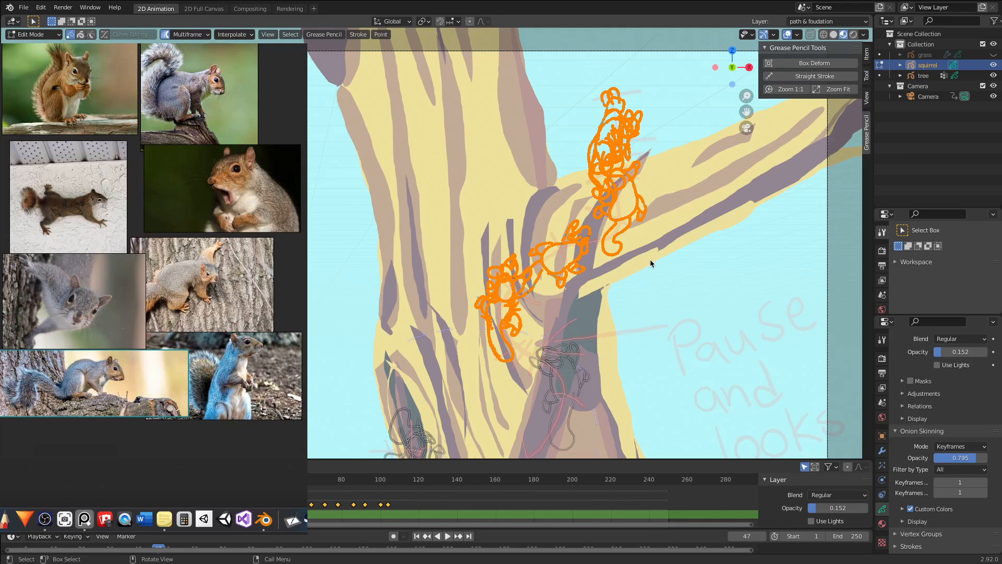
- Select only the last two sketch keyframes and enlarge their upright poses on the branch to about 1.19 scale
left_click(565, 89)
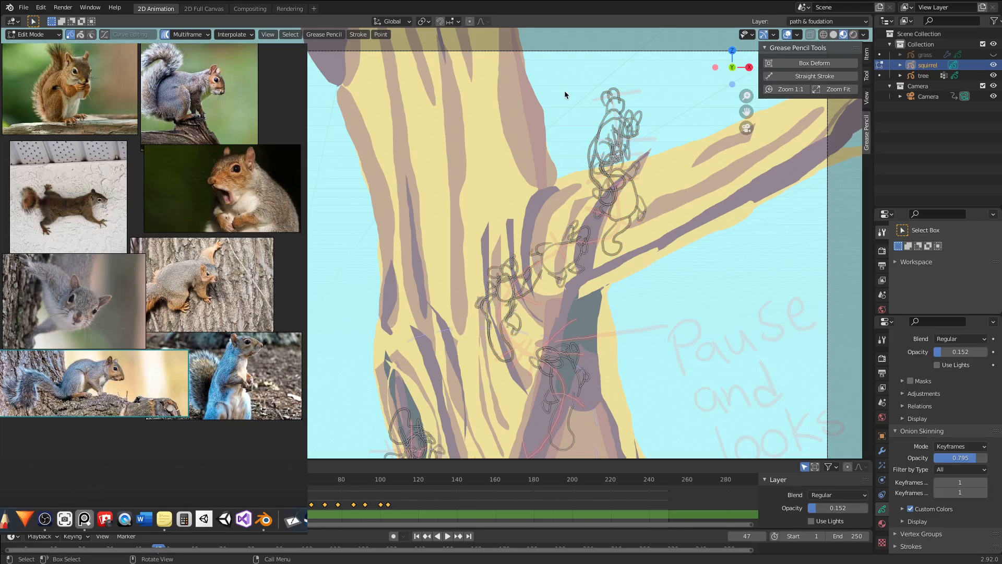
left_click_drag(564, 92, 652, 154)
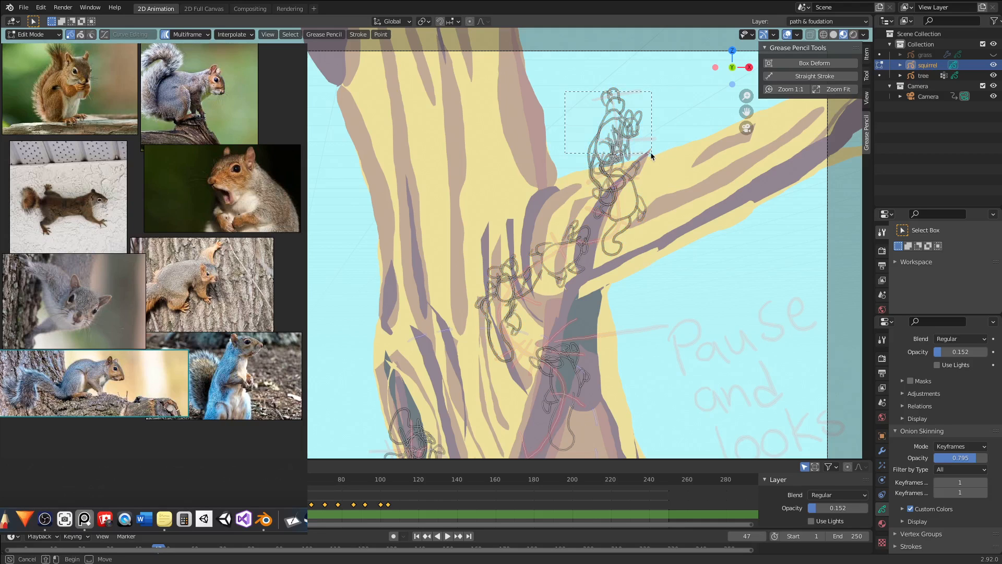
left_click(389, 505)
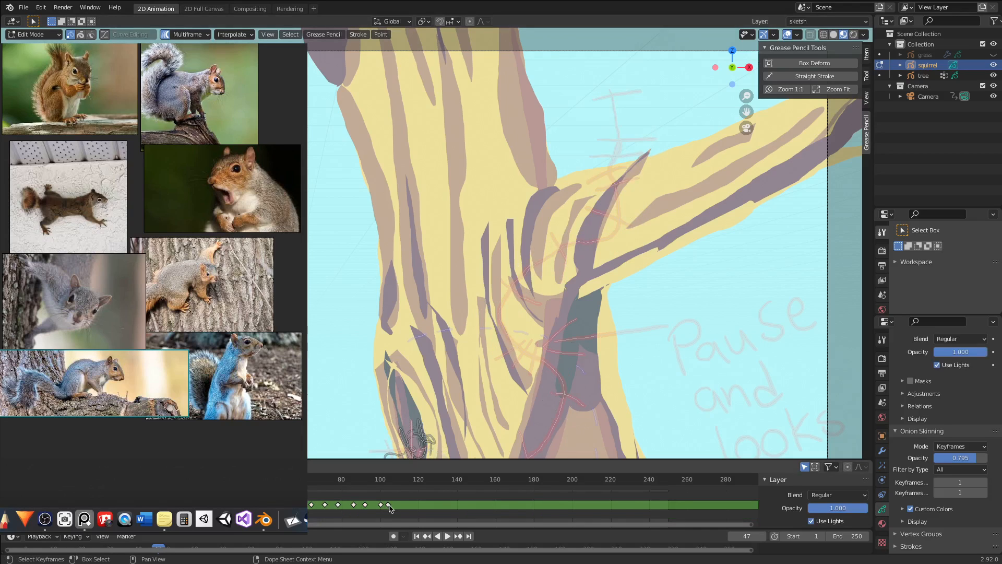
left_click(388, 505)
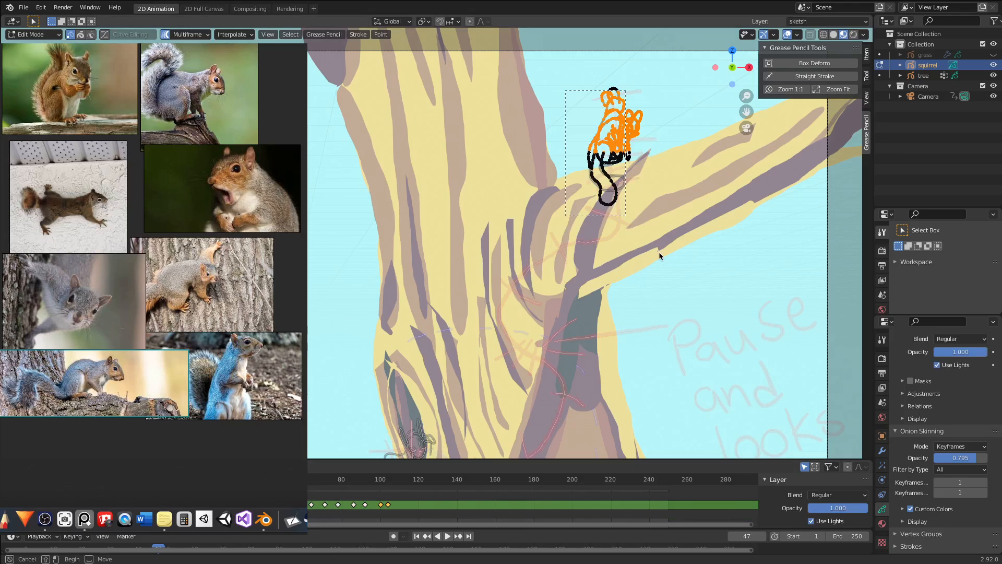
key("s")
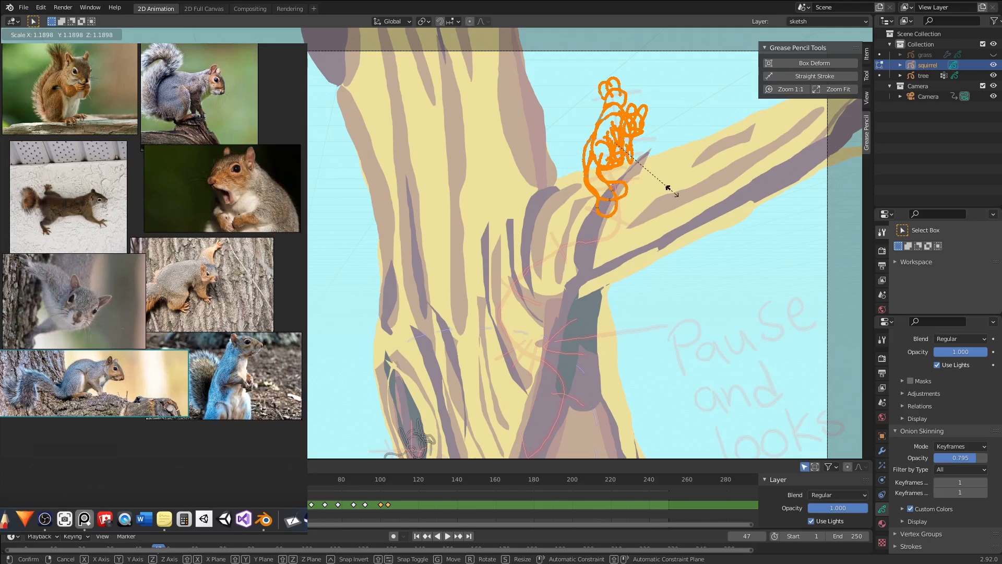
left_click(656, 201)
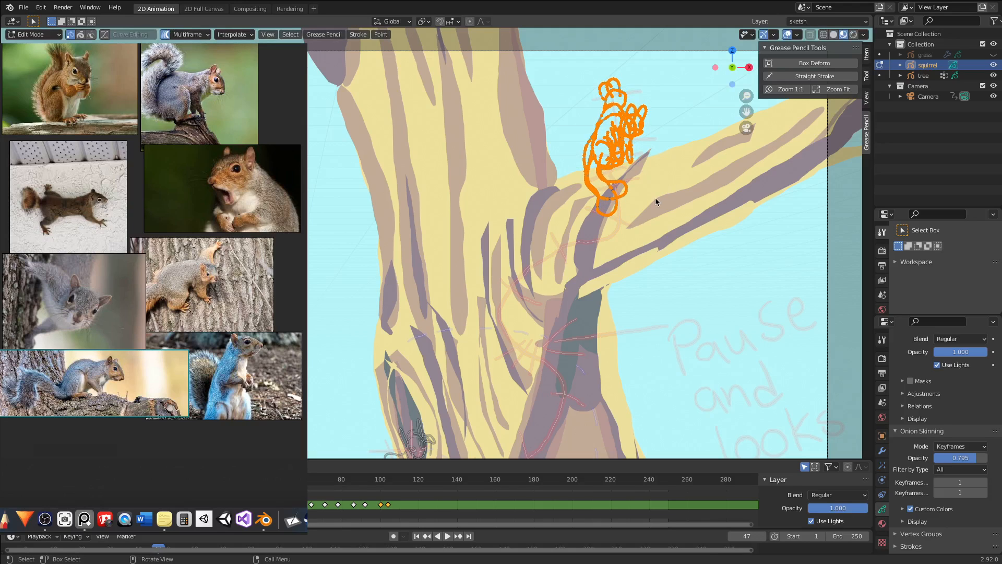
- At frame 92, slightly enlarge the two squirrel poses climbing onto the branch together and nudge them a little left and down
left_click(372, 500)
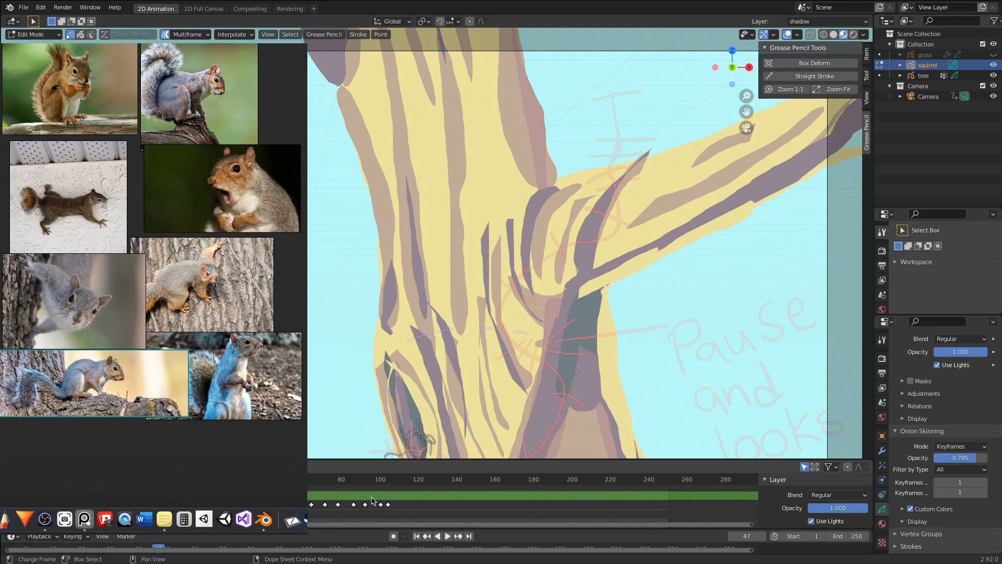
left_click(364, 504)
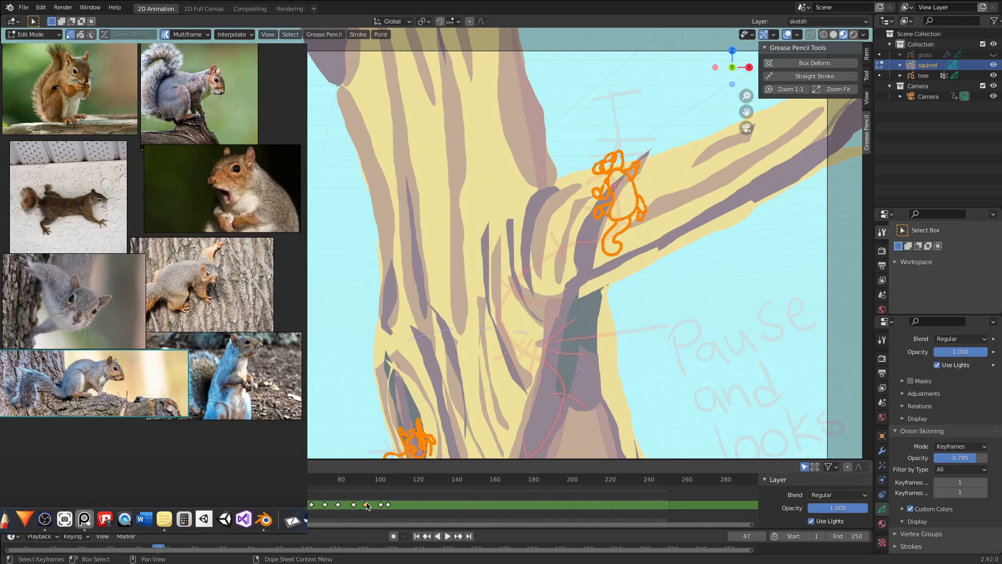
left_click(494, 352)
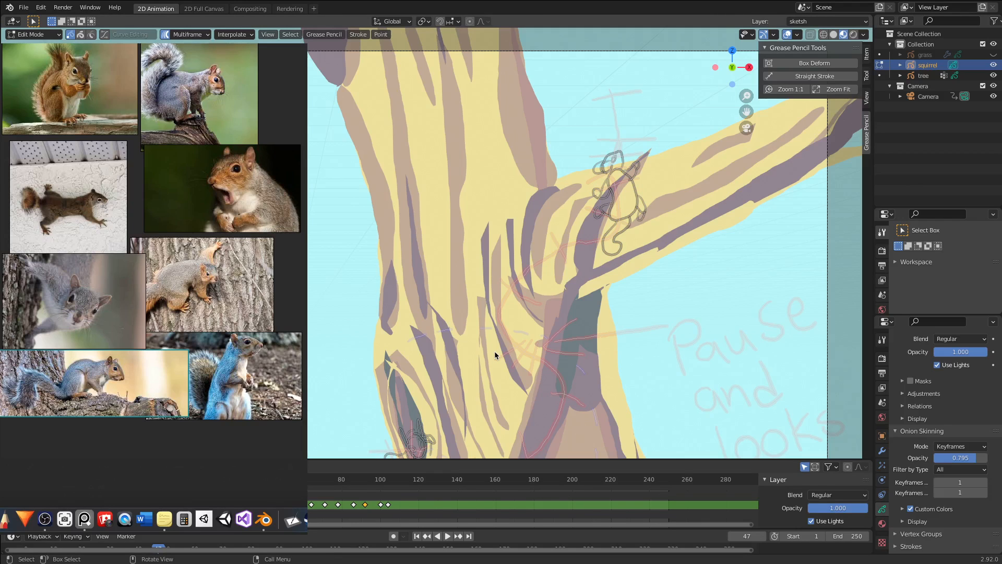
left_click(365, 480)
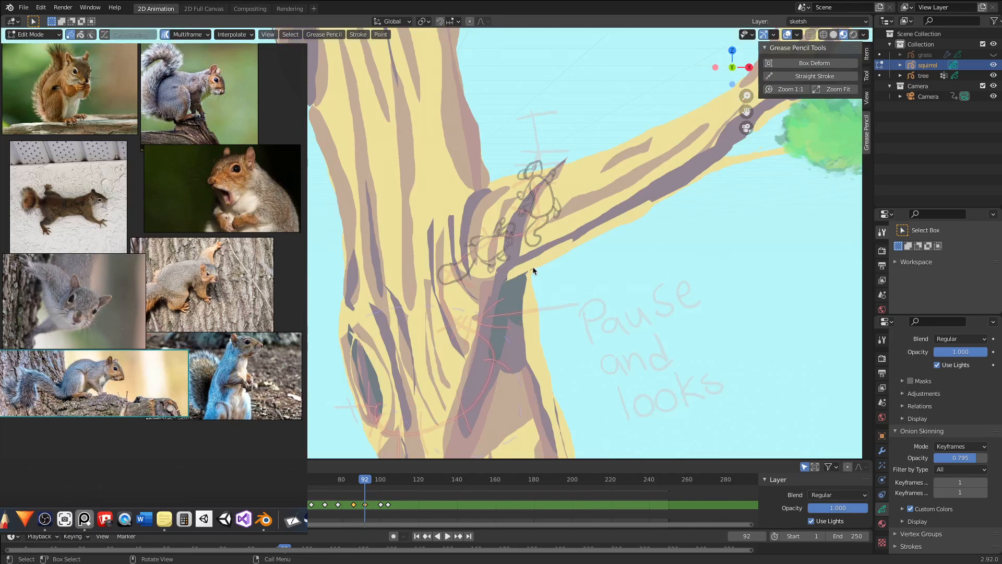
key("a")
key("s")
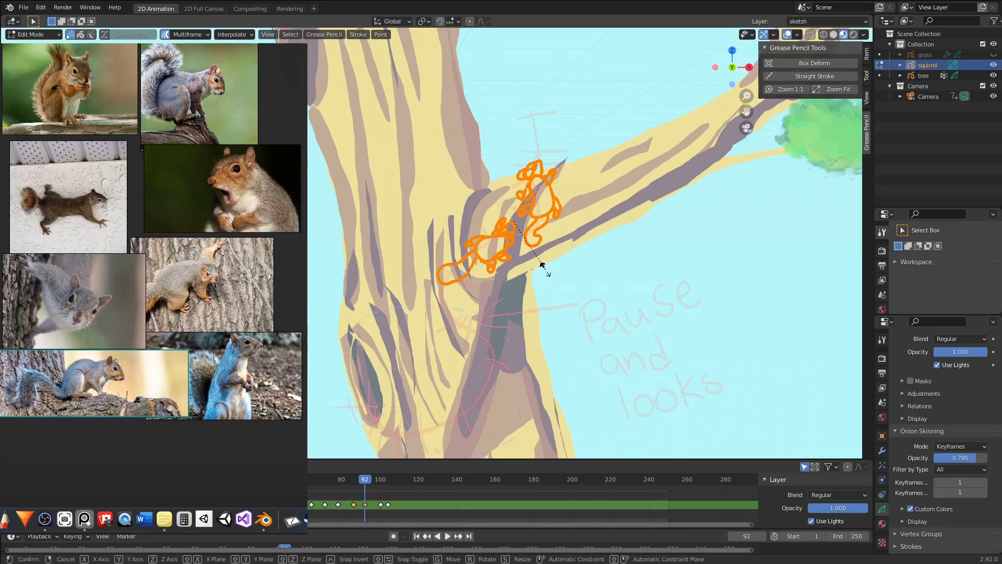
key("g")
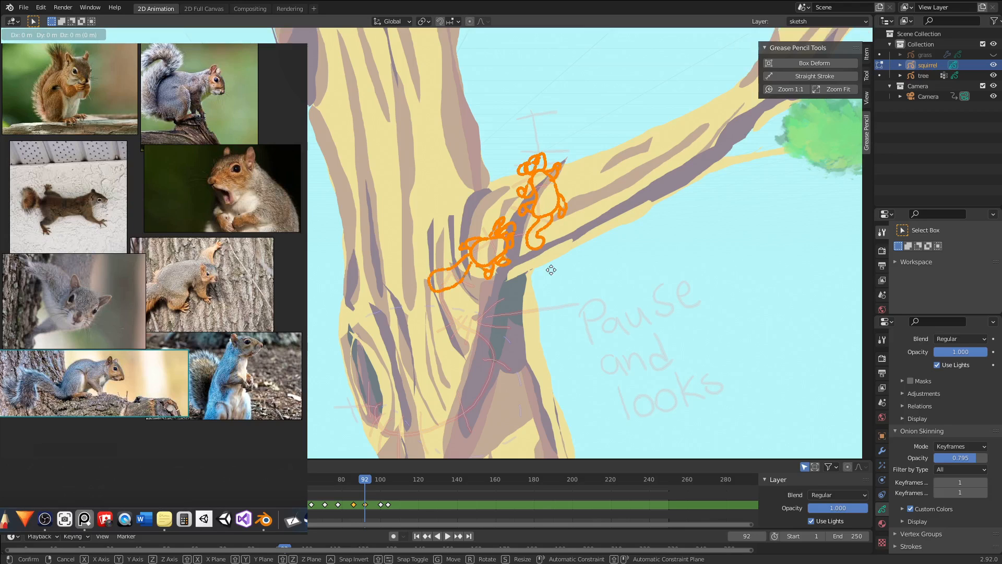
left_click(547, 271)
left_click(456, 380)
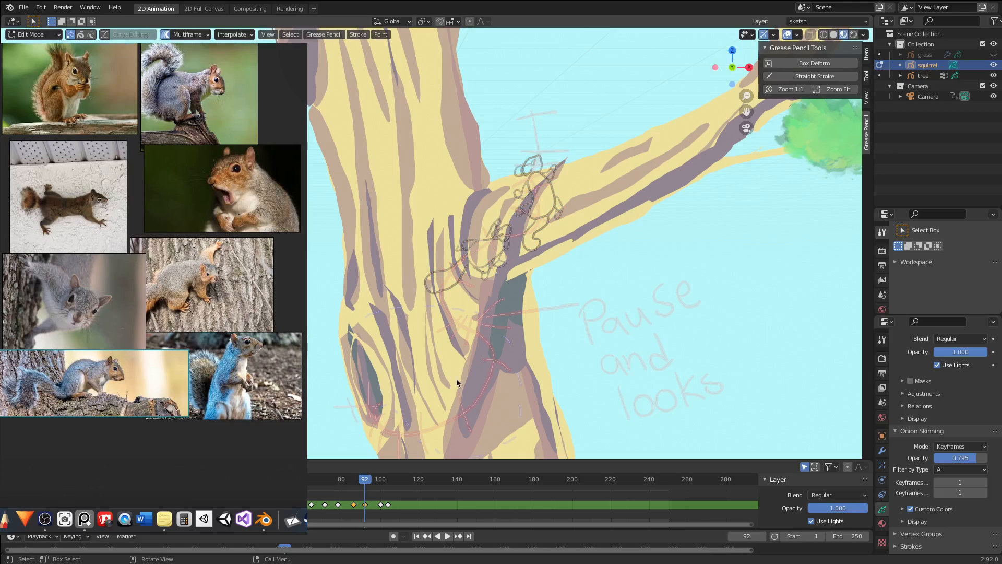
key("alt+a")
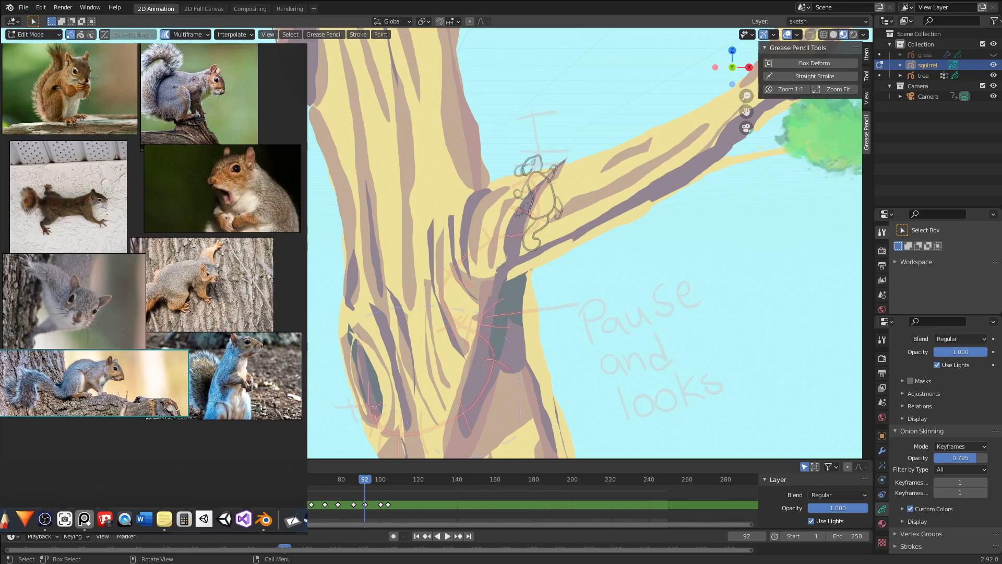
- Turn off Multiframe editing and play the animation from the start to check the pose sizes
left_click(168, 34)
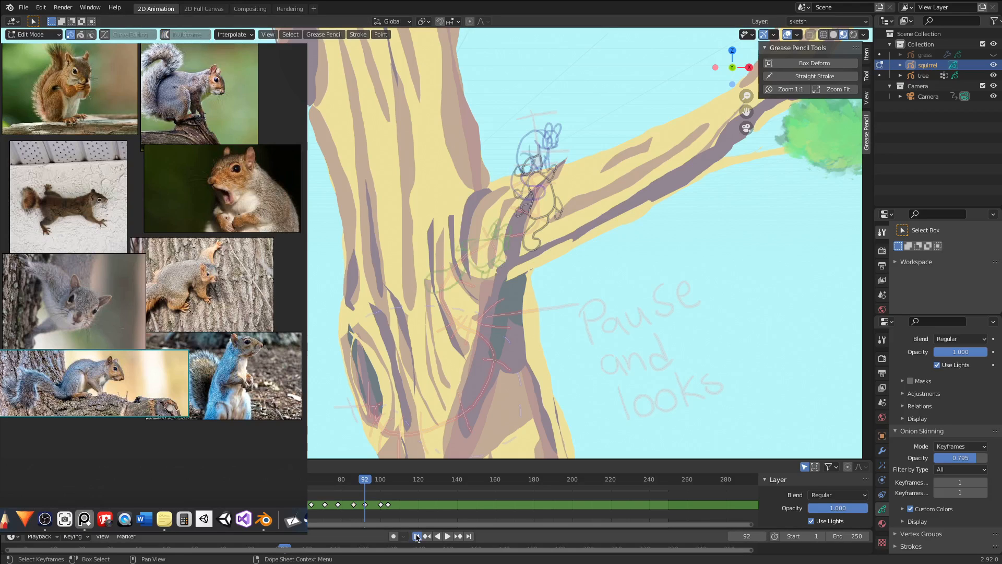
left_click(417, 536)
left_click(445, 536)
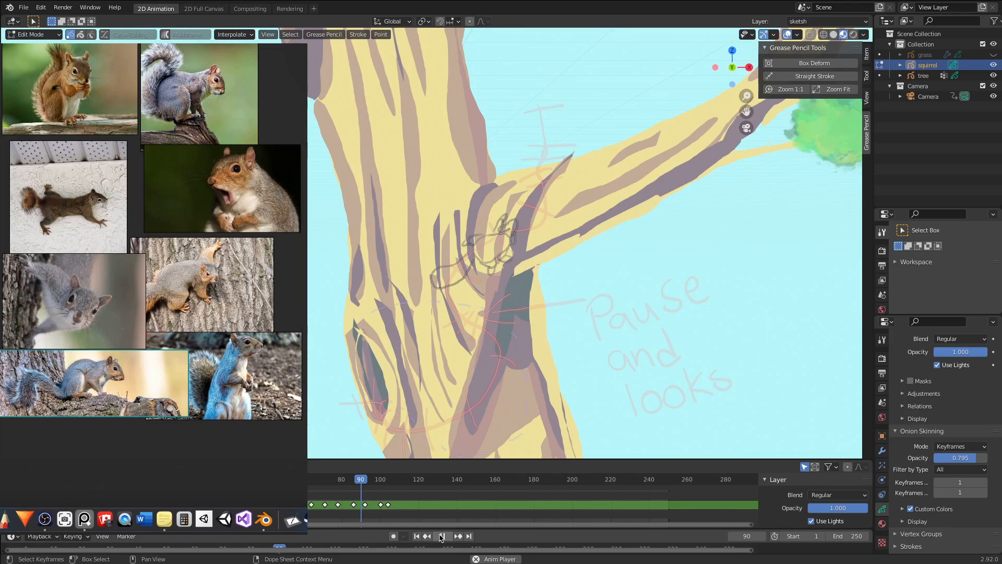
left_click(440, 536)
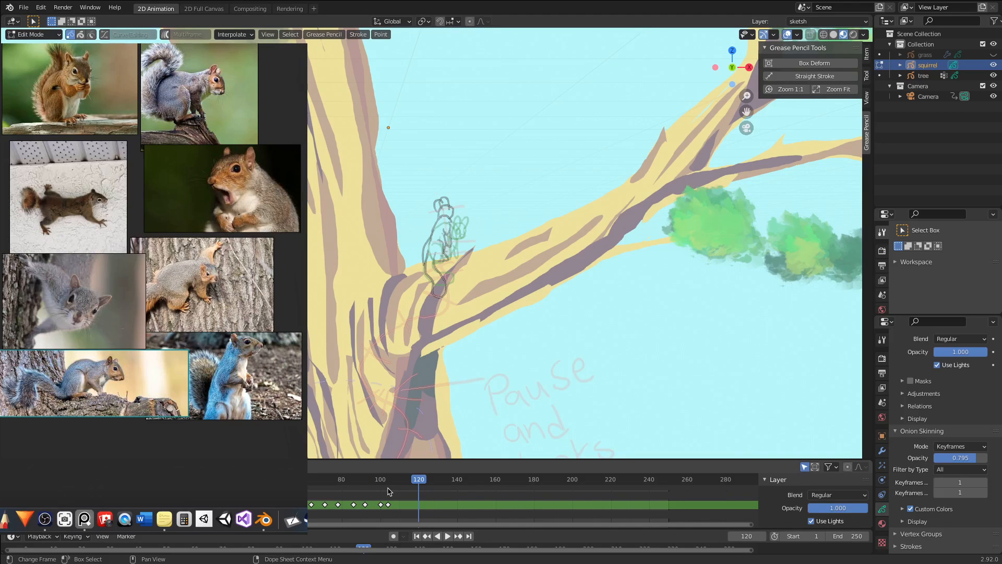
- At frame 101, enlarge the last two upright poses to about 1.13 scale with Multiframe editing, nudge them left, and turn Multiframe off
left_click(364, 479)
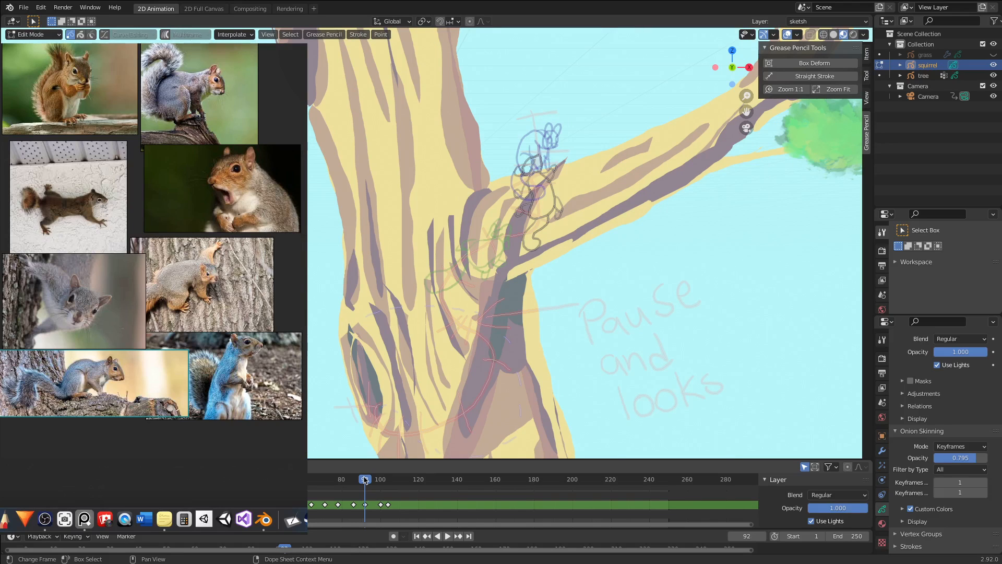
left_click_drag(365, 479, 382, 479)
left_click_drag(399, 504, 375, 509)
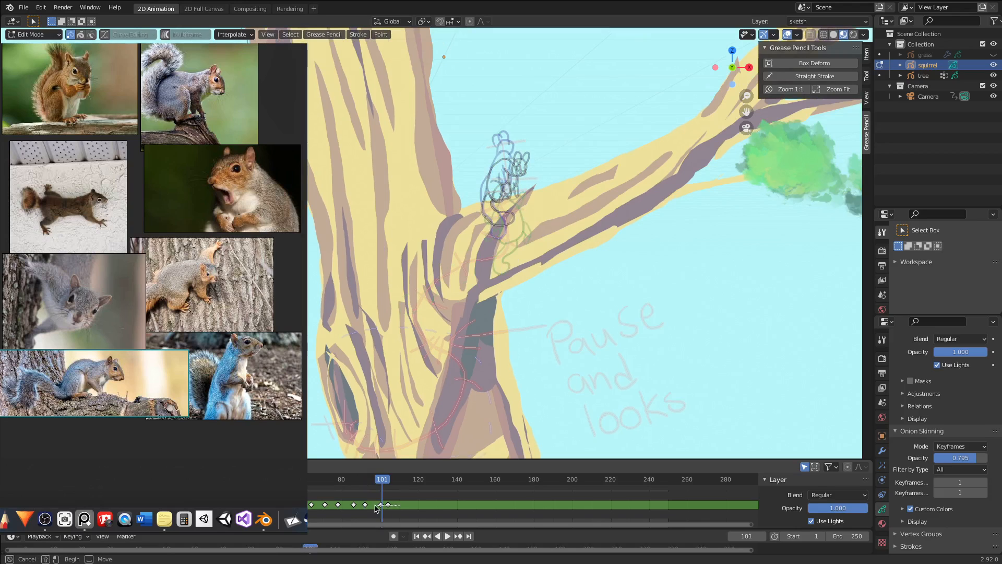
key("a")
key("s")
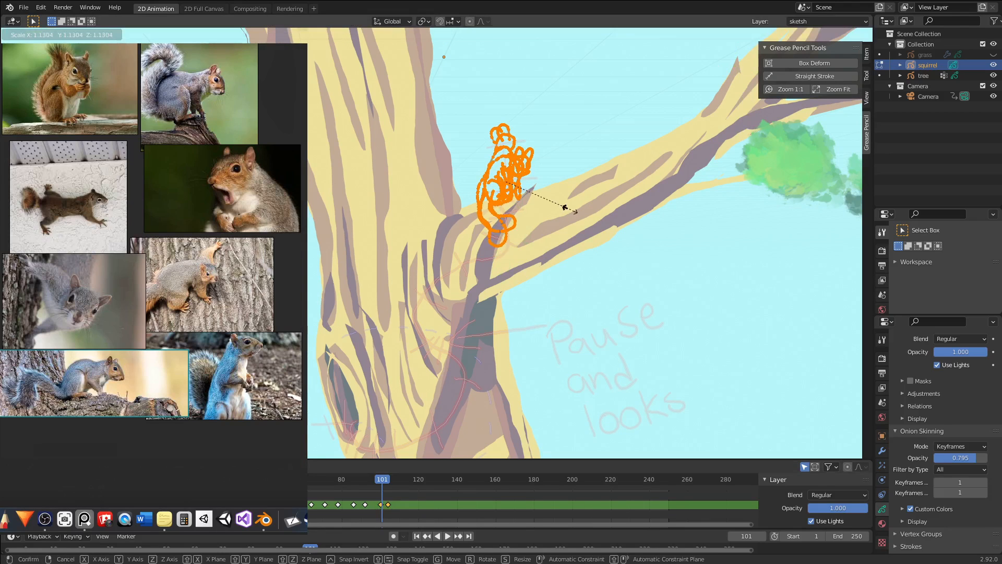
key("g")
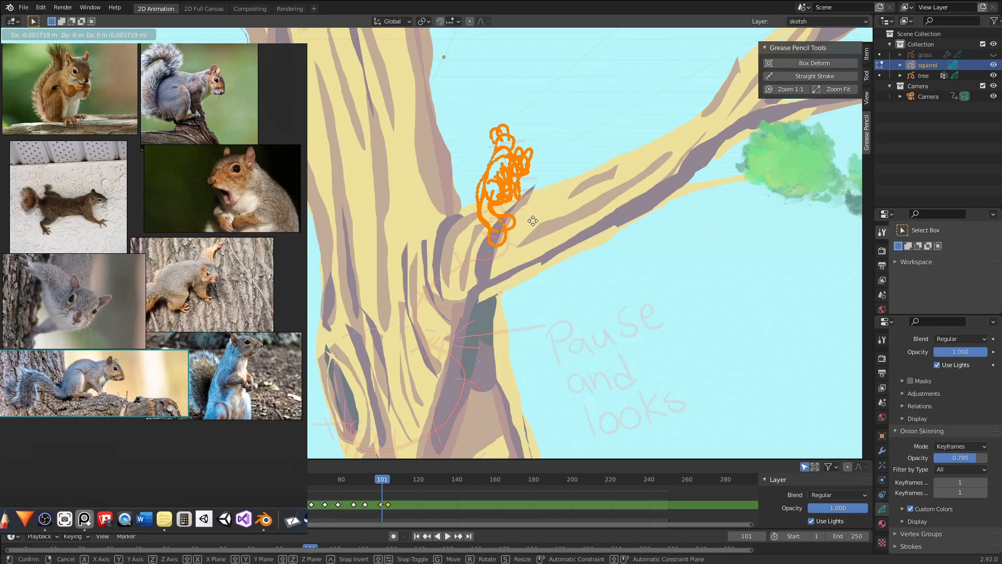
left_click(533, 221)
left_click(536, 315)
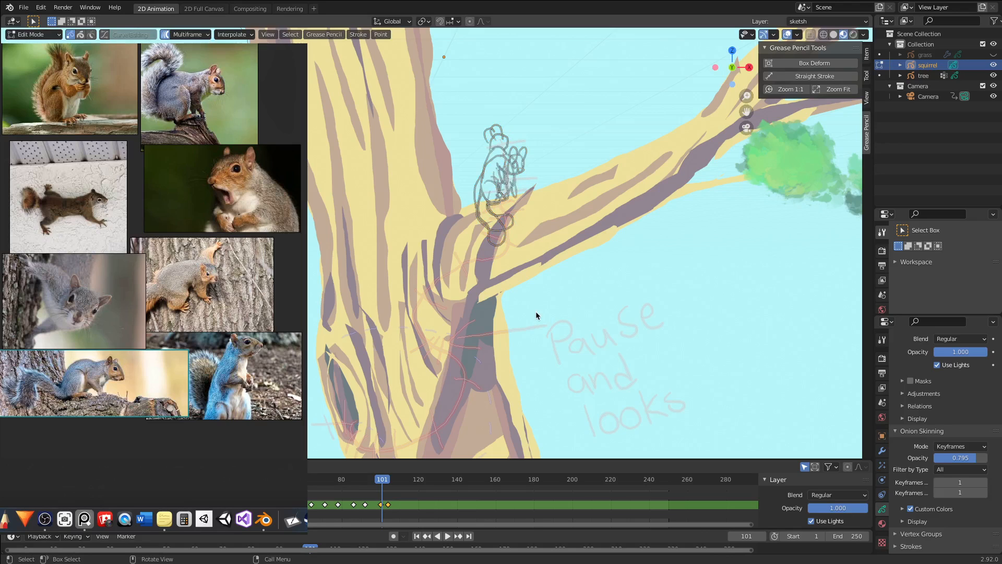
left_click(166, 35)
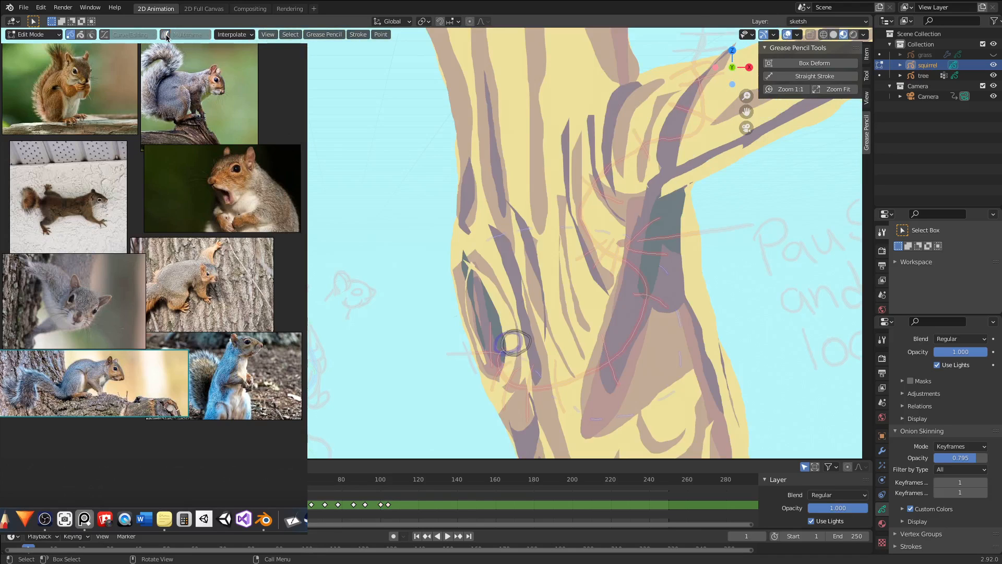
- Return the squirrel object to Draw mode and play the animation to check the resized poses
key("Tab")
left_click(448, 536)
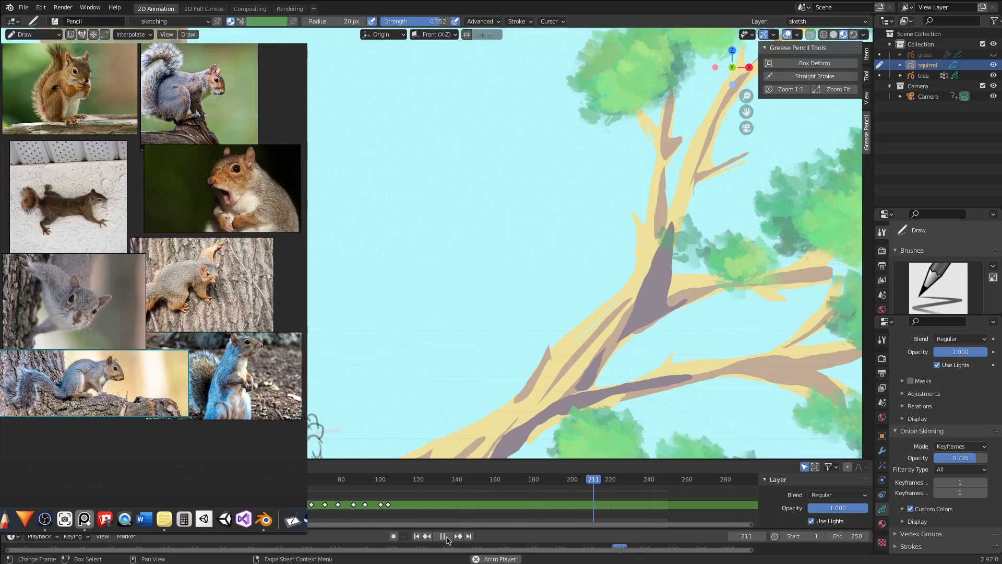
left_click(447, 539)
scroll(556, 261, "down", 3)
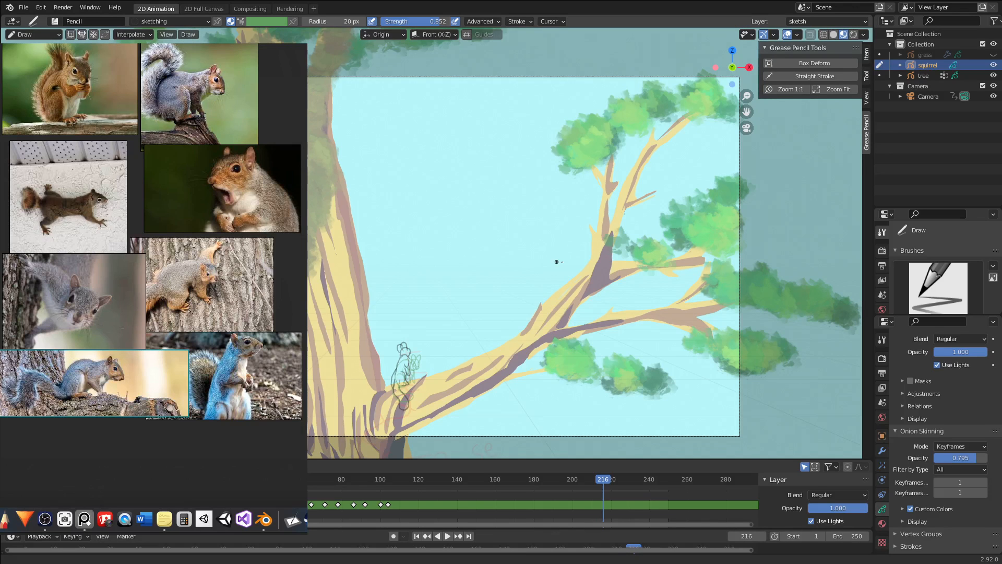
- Hide the viewport sidebar, then replay the whole squirrel run through the camera and return to frame 1
key("n")
left_click(447, 536)
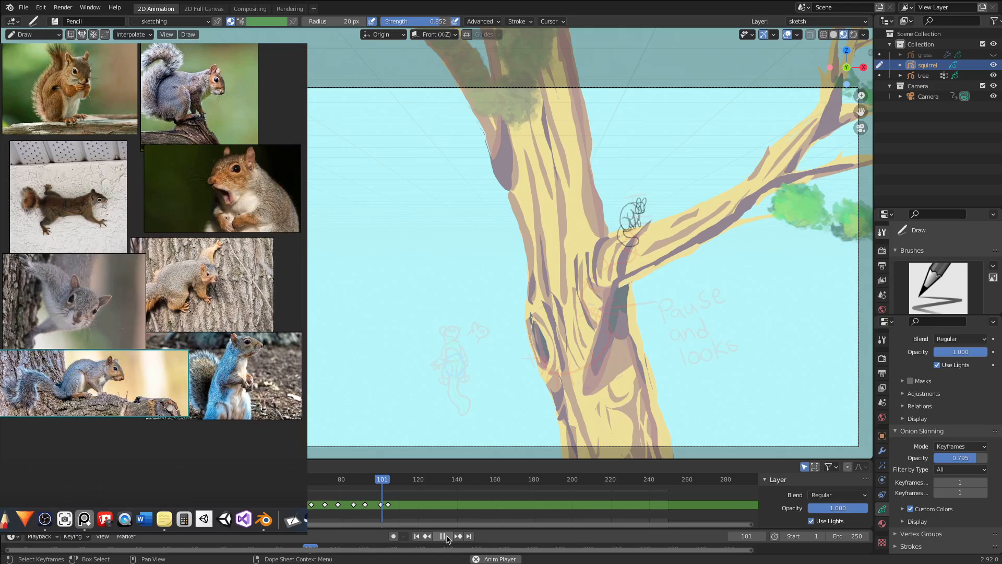
left_click(443, 536)
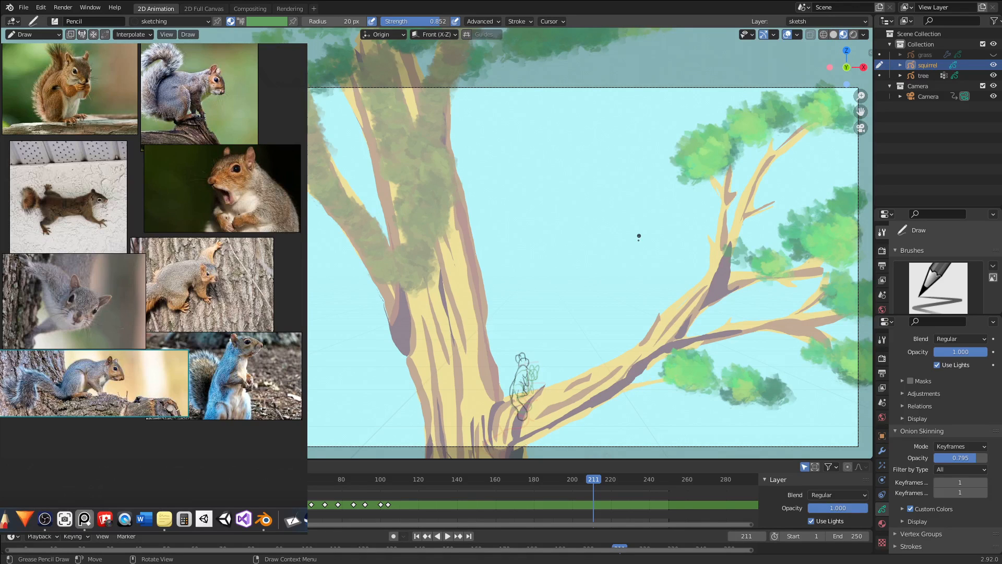
key("shift+Left")
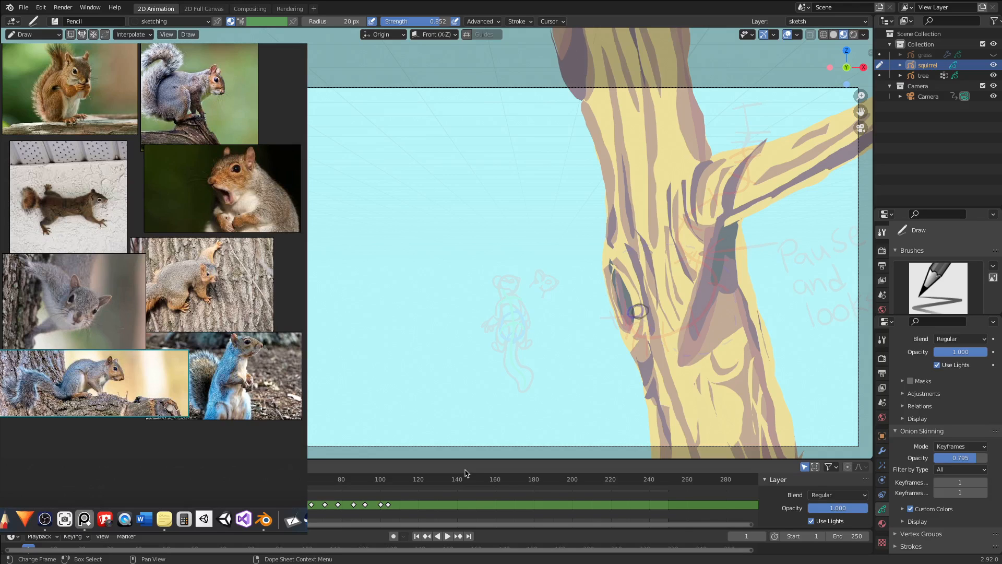
- In PureRef, save the reference board as a new scene named squirrels in the pure ref folder, allowing access to the removable volume
left_click(183, 447)
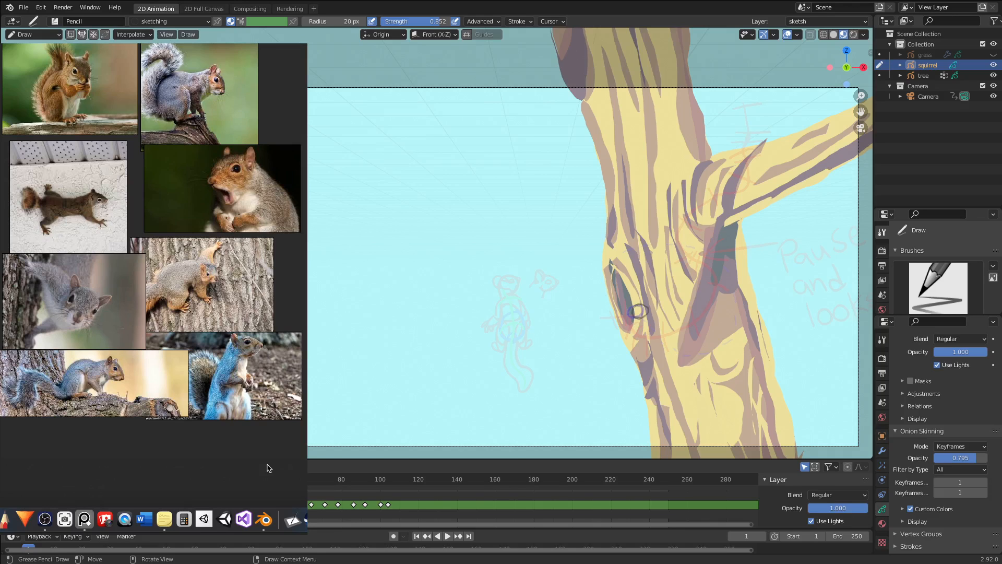
right_click(204, 294)
mouse_move(238, 392)
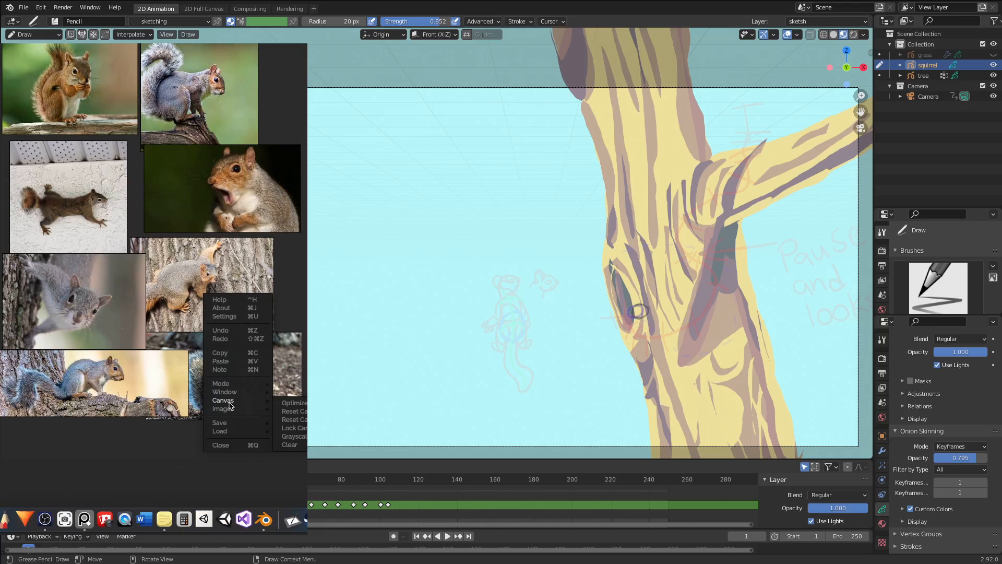
mouse_move(229, 409)
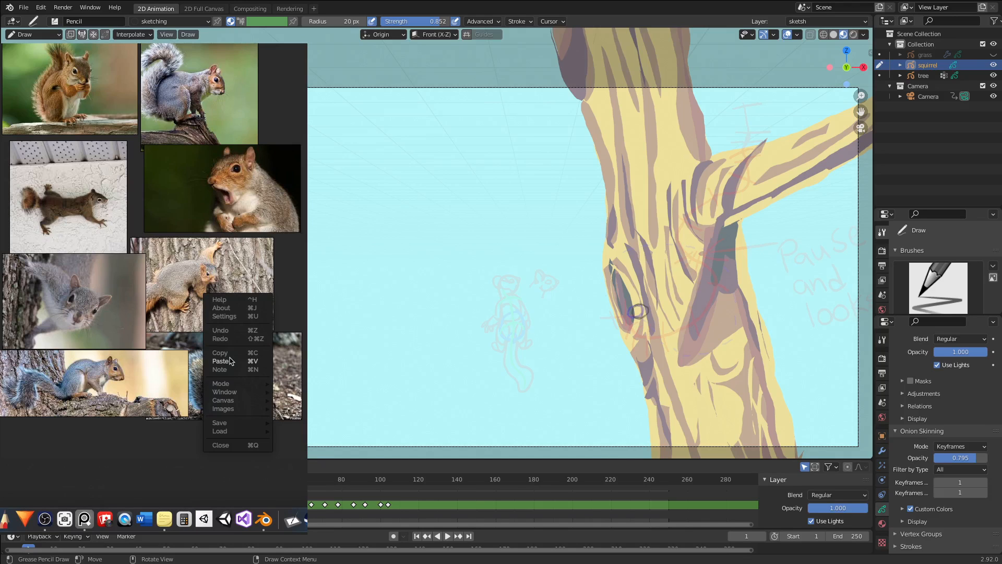
mouse_move(230, 430)
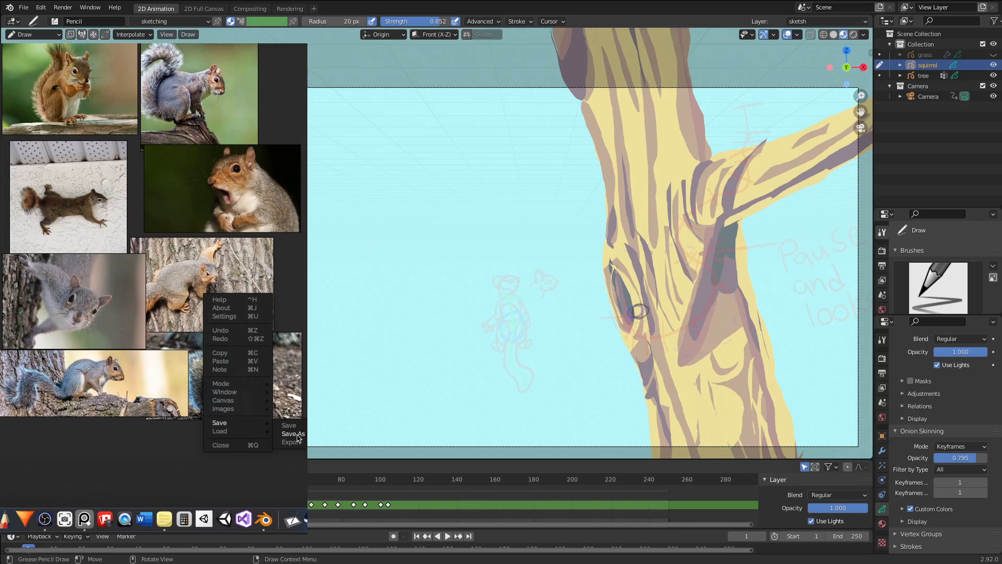
left_click(297, 437)
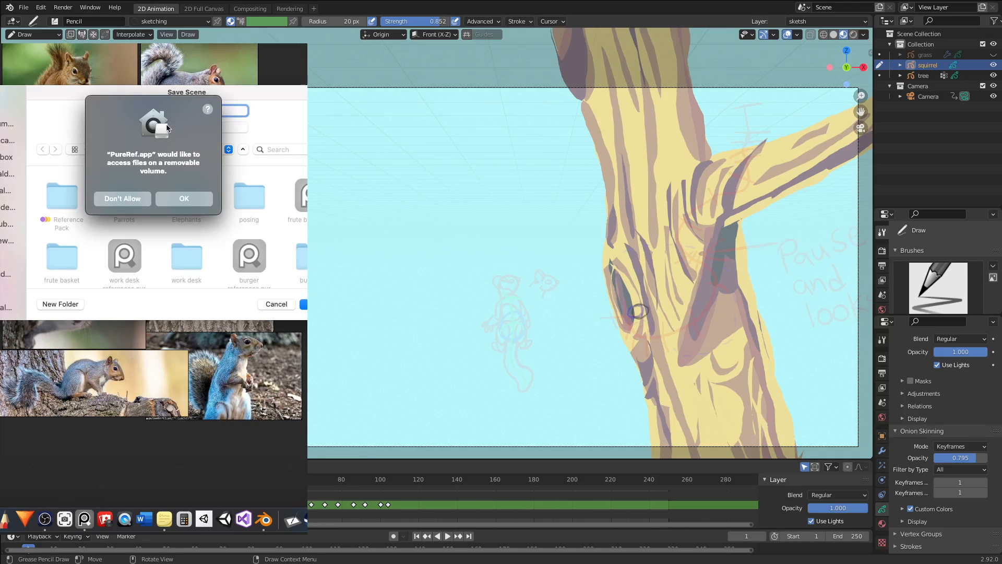
left_click(182, 199)
key("BackSpace")
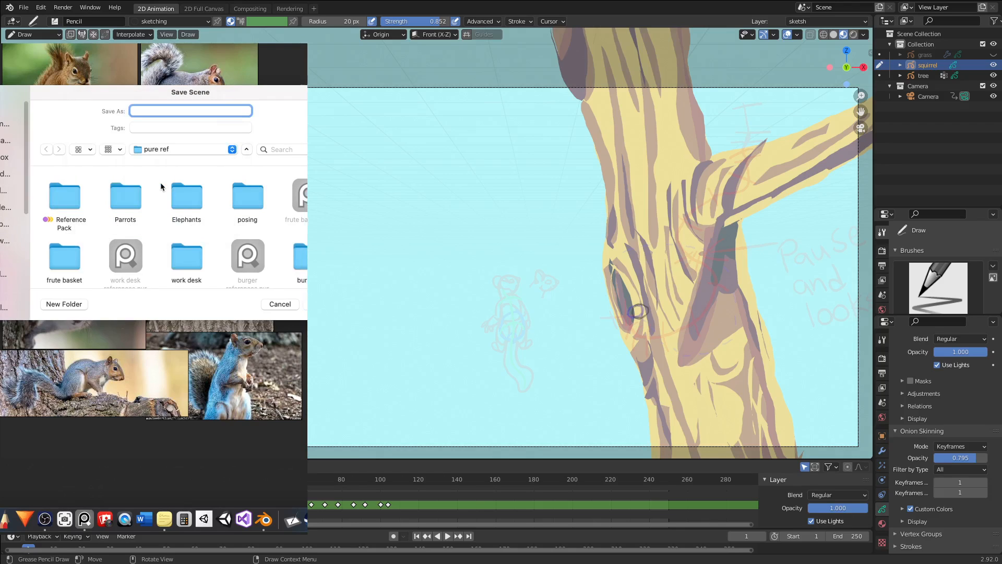
type("squ")
type("els")
key("Return")
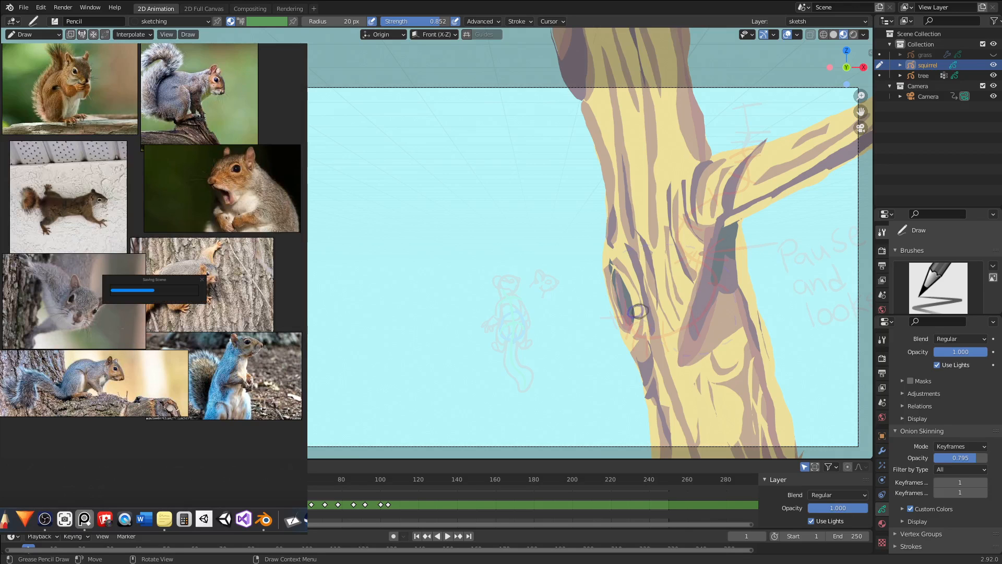
- Start exporting the board's images and create a folder named squirrels inside the pure ref folder for them
right_click(193, 444)
mouse_move(220, 413)
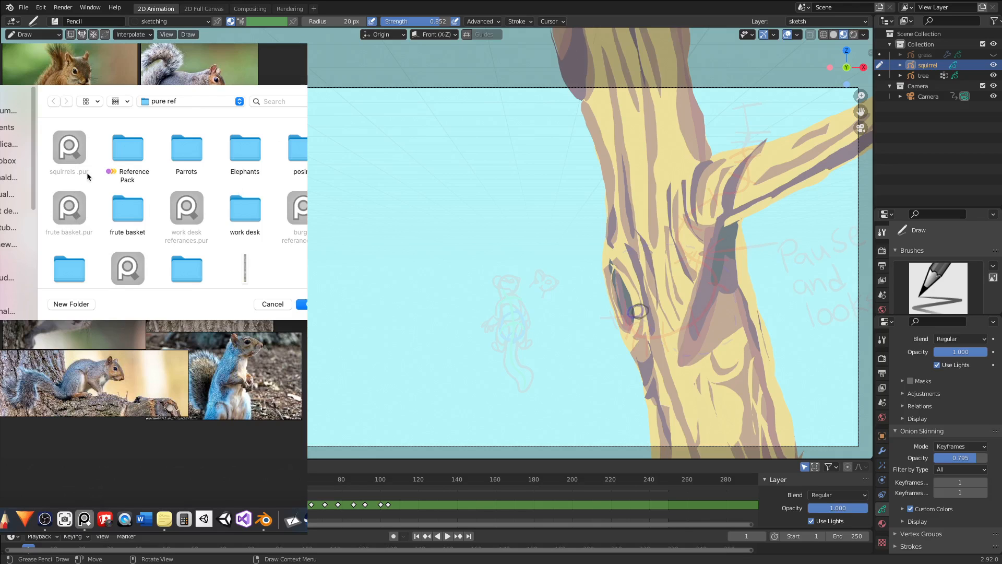
left_click(63, 305)
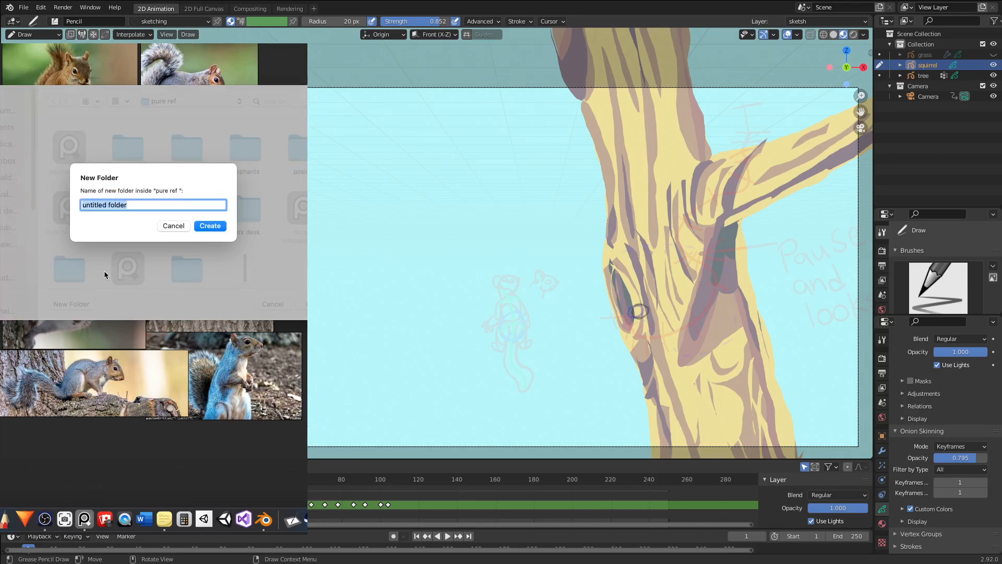
key("BackSpace")
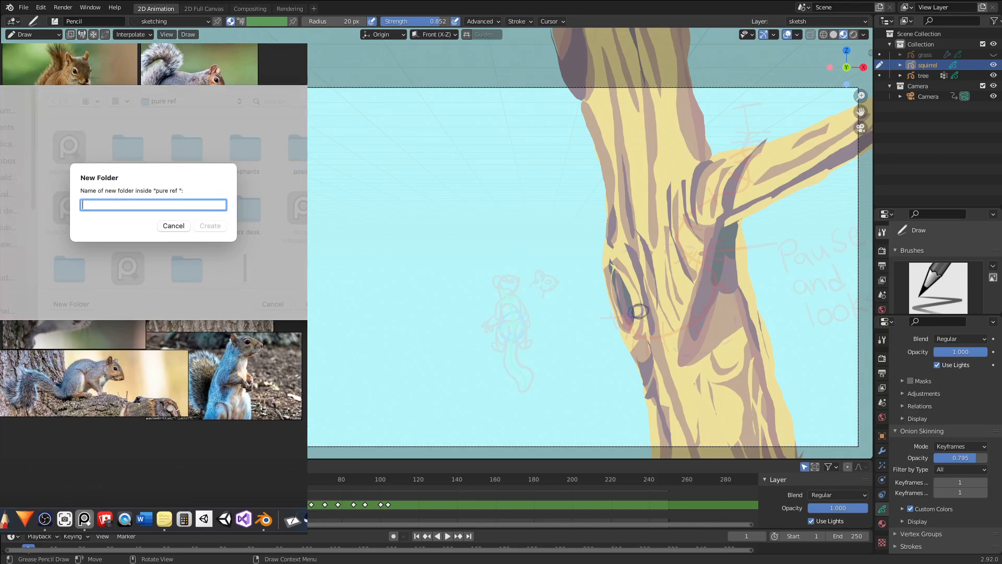
type("squirrels")
left_click(204, 227)
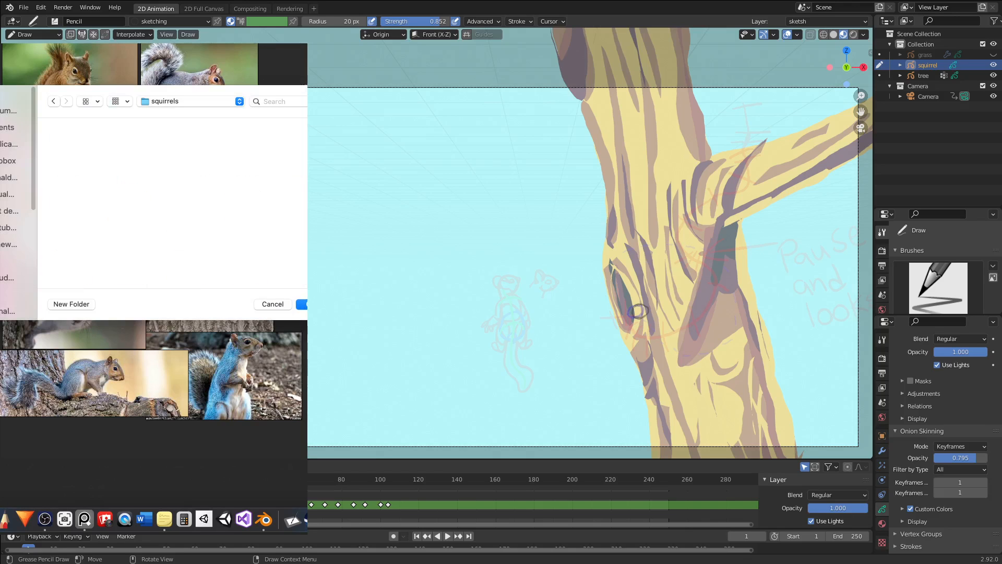
- Export the reference images into the new squirrels folder with the override name squirrels
left_click(302, 303)
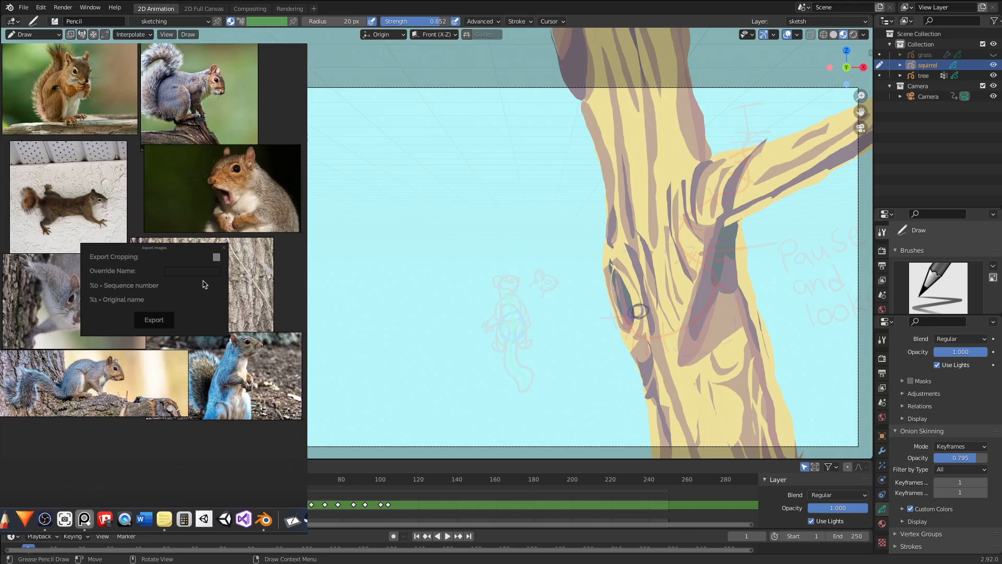
type("quirls")
key("Left")
key("Left")
type("re")
left_click(155, 321)
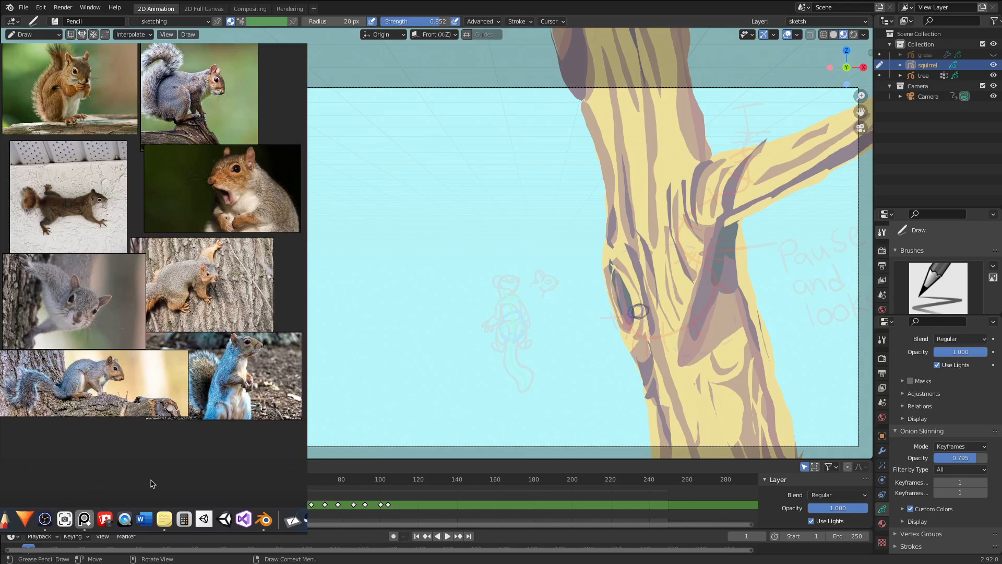
- Quit PureRef and reopen it with an empty board
right_click(80, 520)
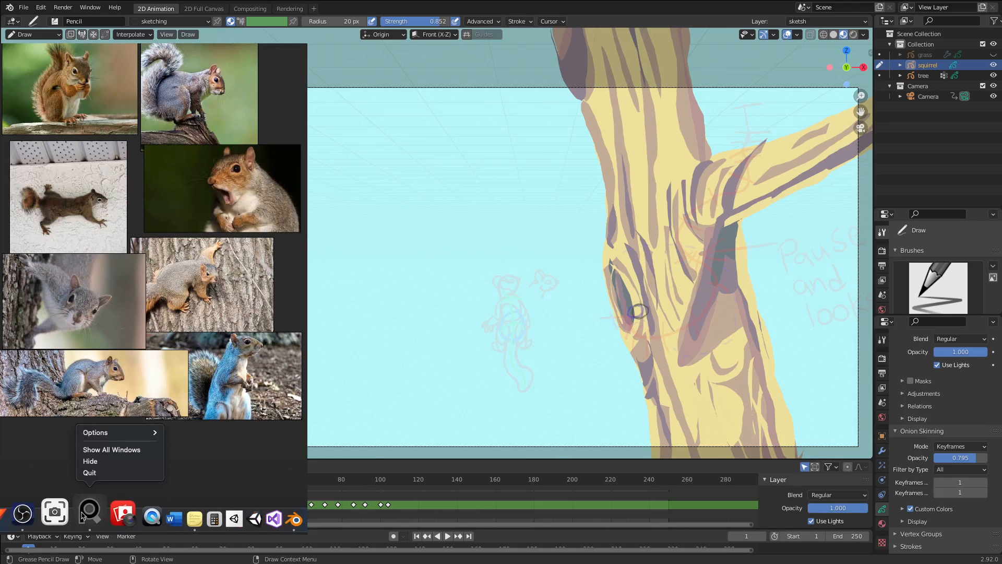
left_click(102, 473)
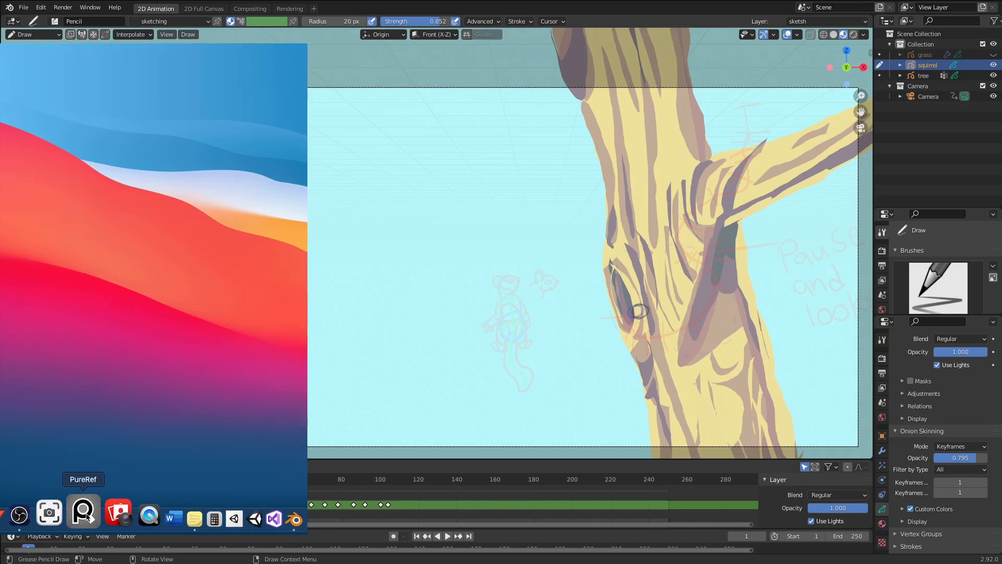
right_click(84, 518)
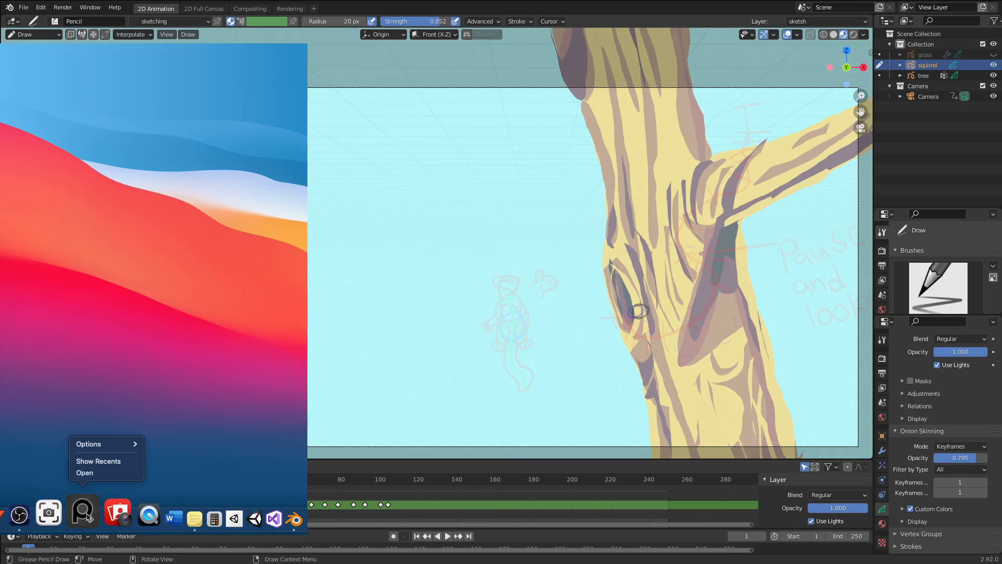
left_click(100, 473)
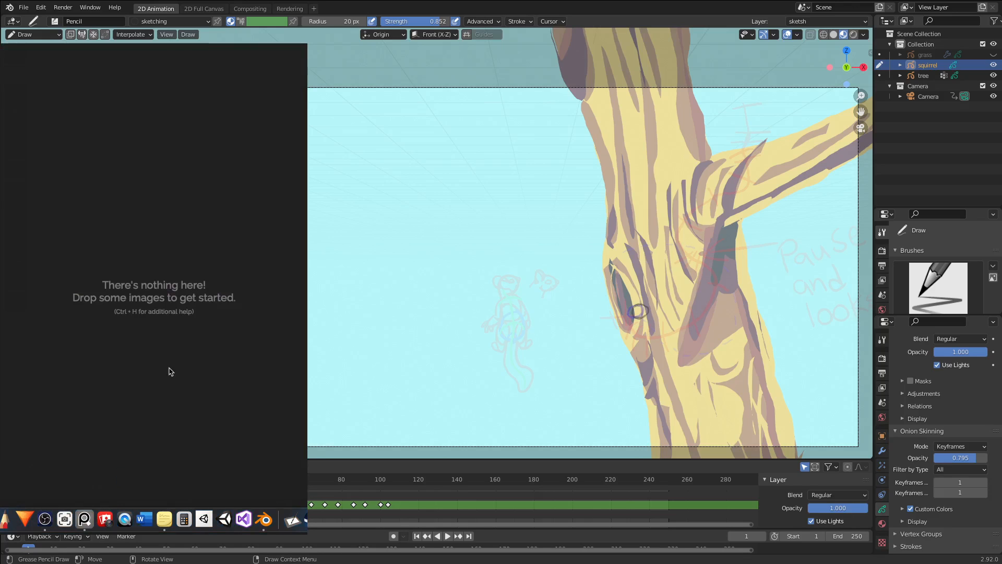
- Load the recently saved squirrels .pur scene back onto the empty PureRef board
right_click(121, 374)
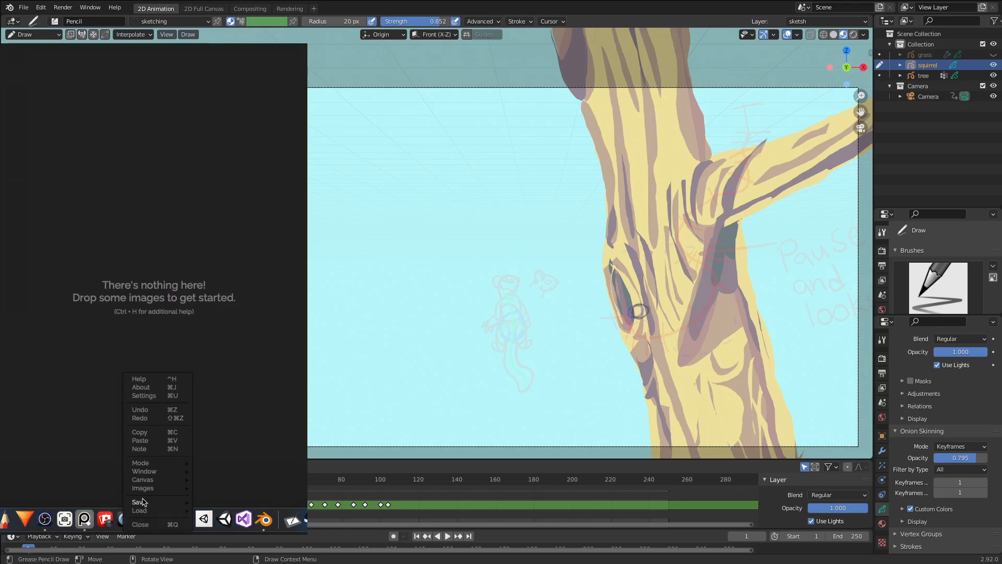
mouse_move(147, 512)
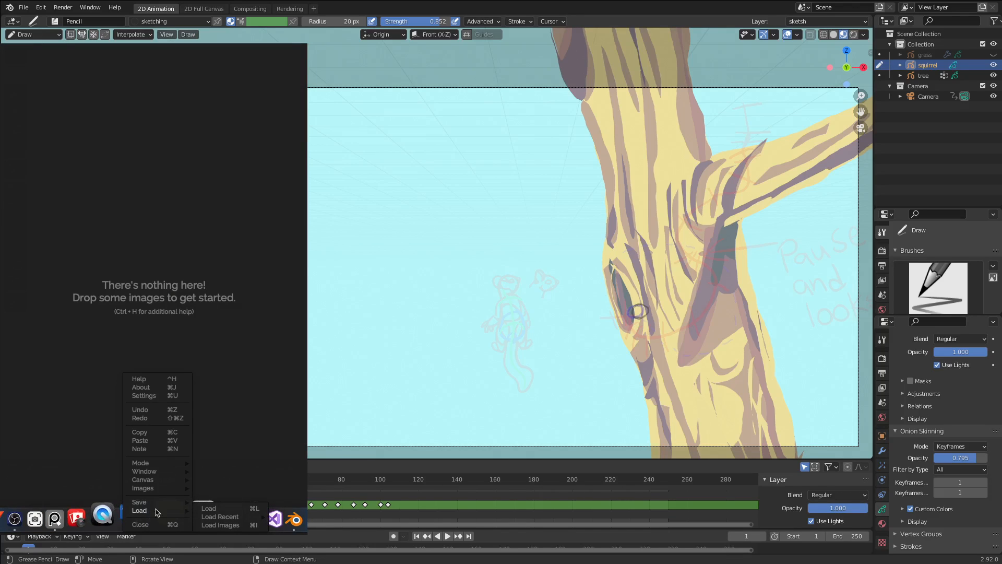
right_click(160, 189)
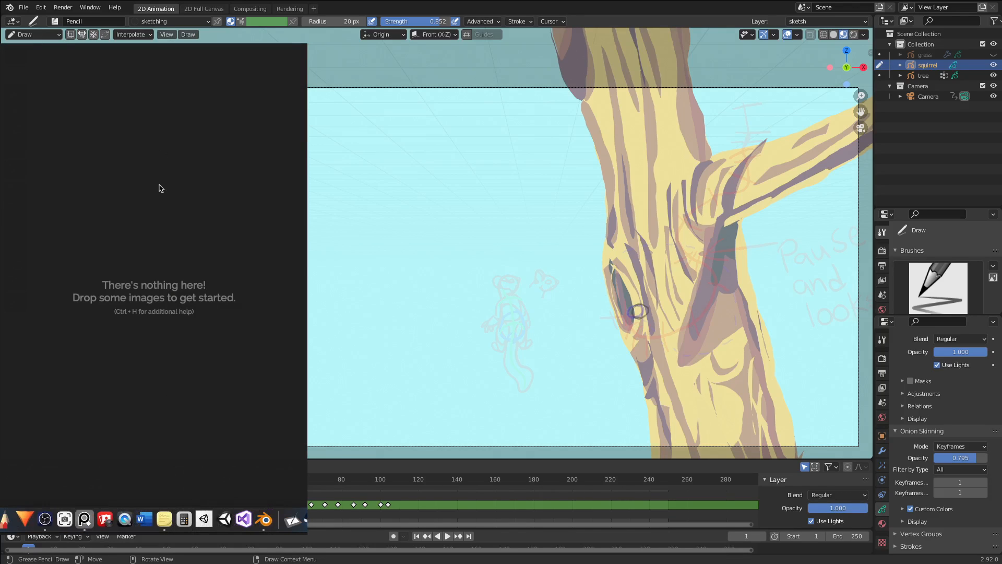
right_click(159, 188)
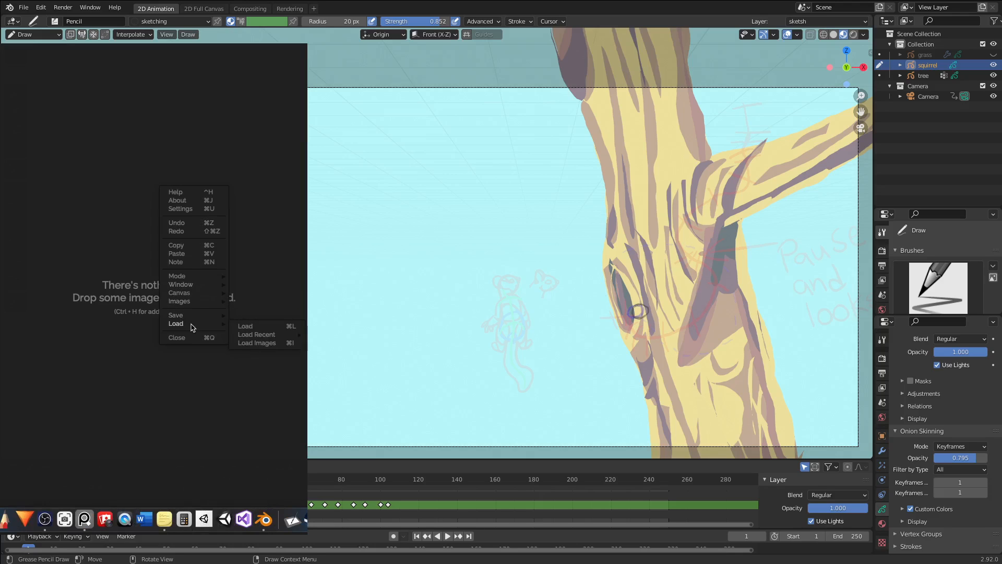
mouse_move(260, 335)
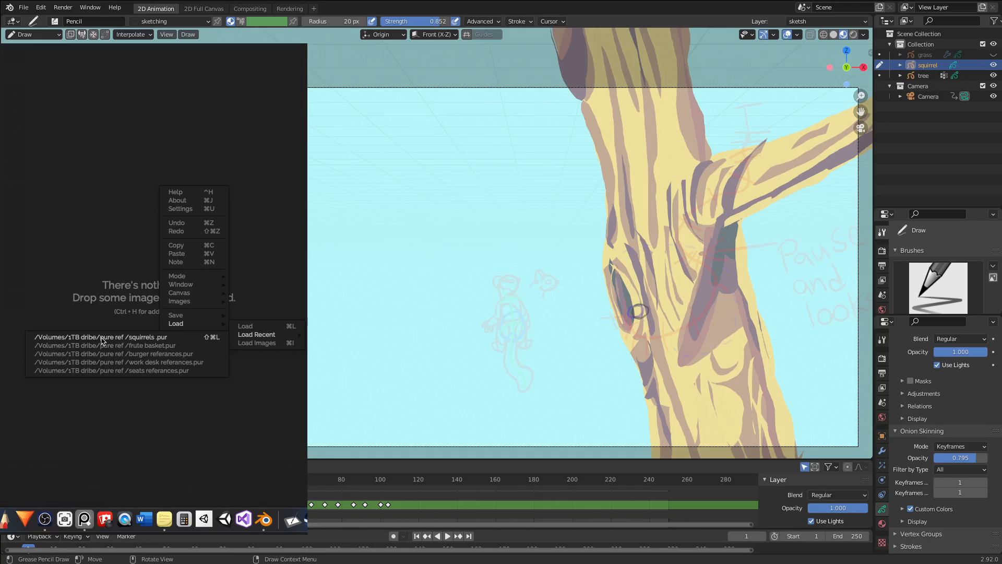
left_click(150, 336)
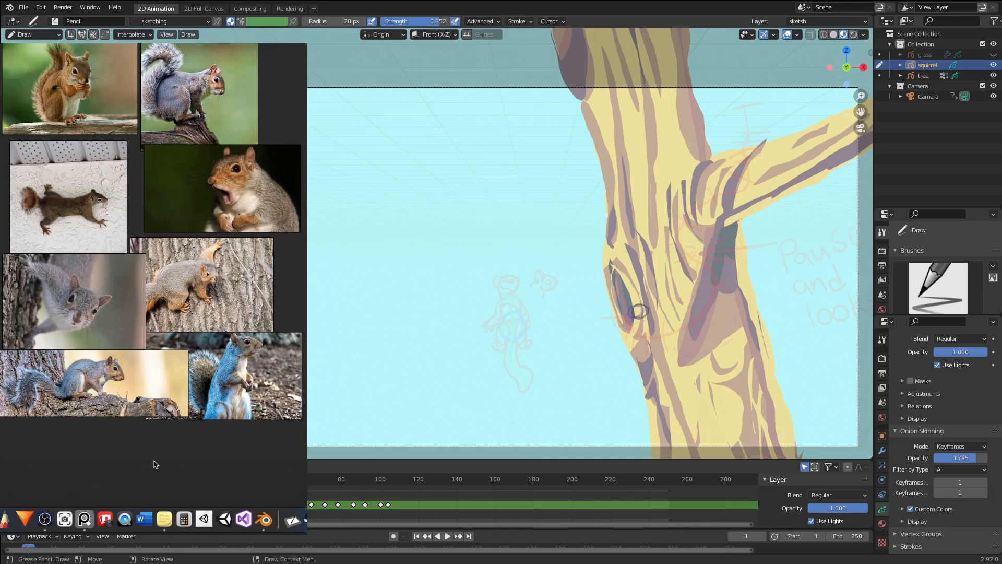
- Quit PureRef, switch to Blender and save the file nature's house .blend
right_click(85, 515)
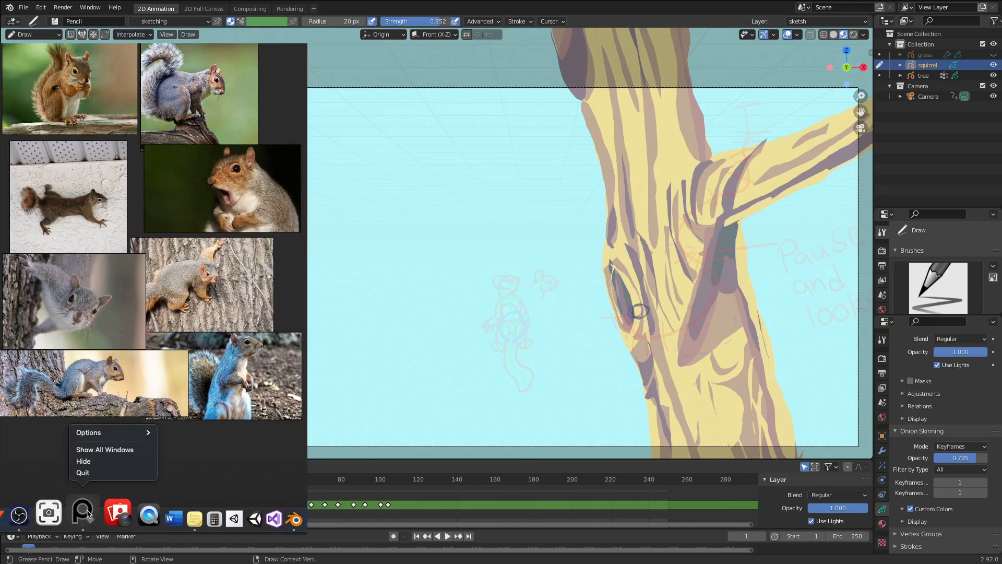
left_click(104, 472)
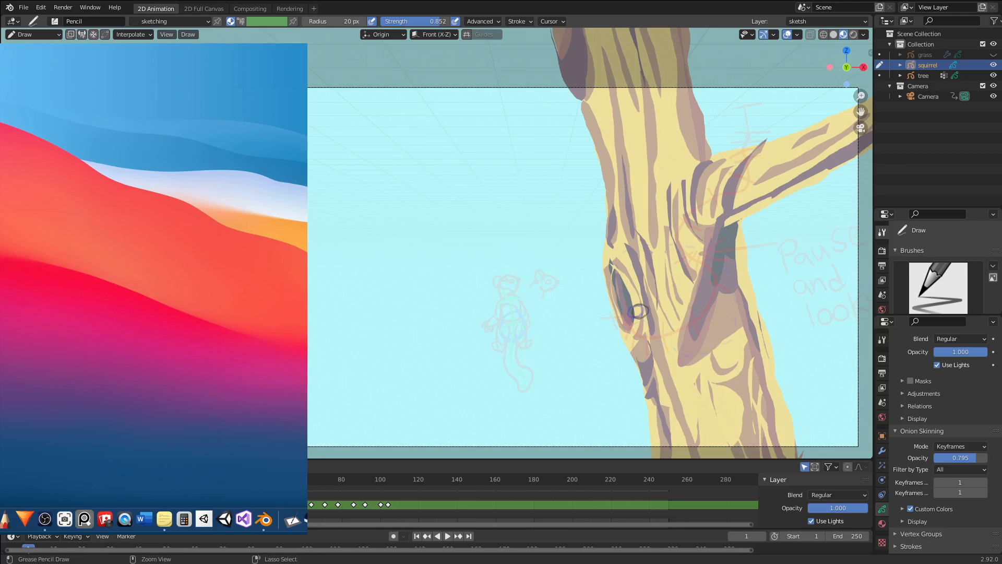
key("ctrl+s")
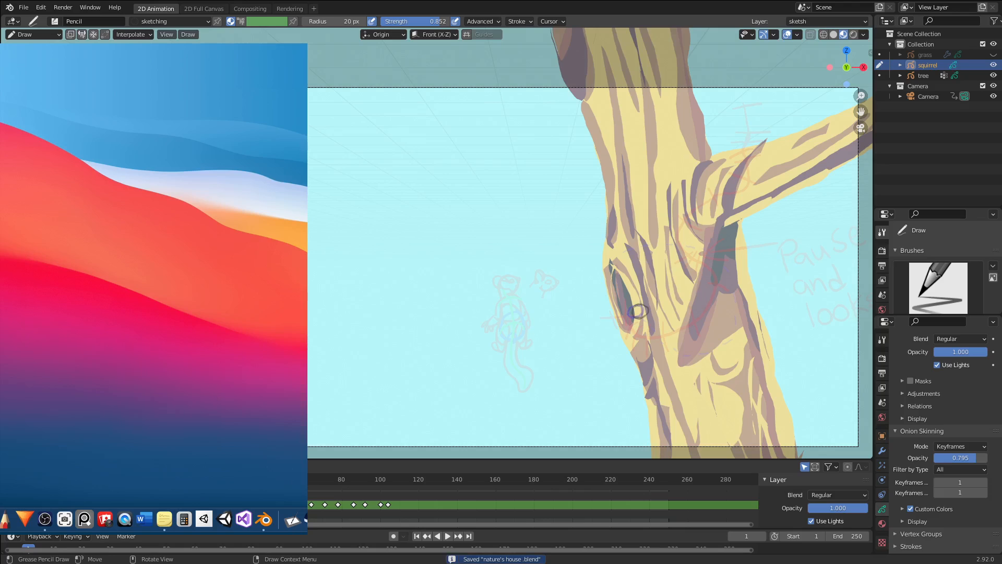